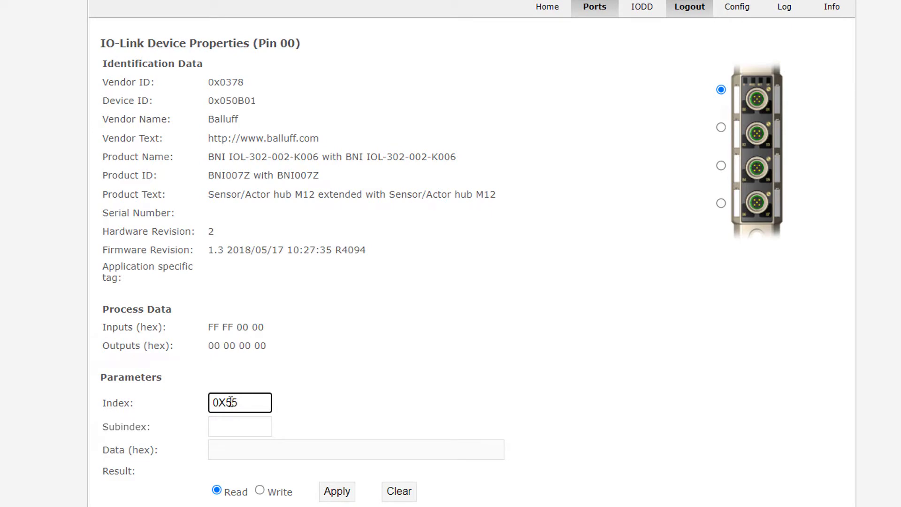
Read the Pin 00 device parameter at index 0x55, subindex 0, consulting the extension port table in the manual.
{"action": "type", "text": "x55"}
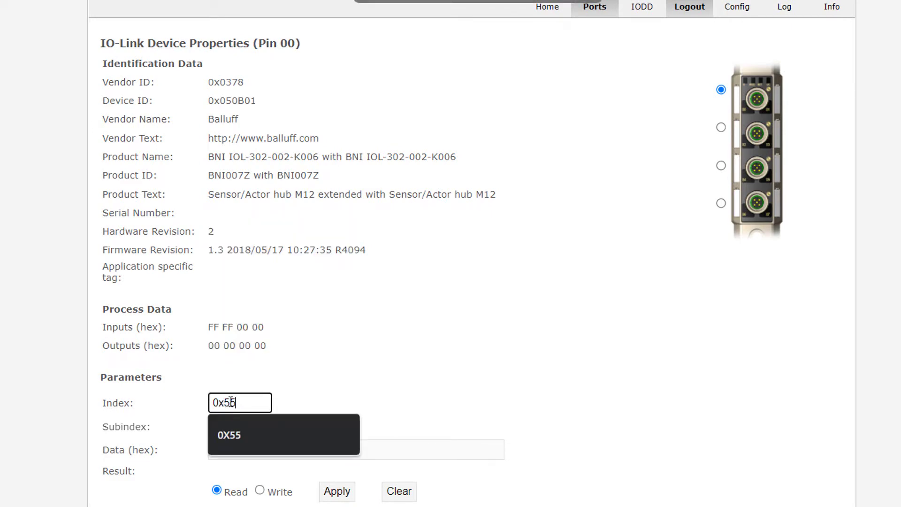
{"action": "left_click", "coordinate": [317, 390]}
{"action": "left_click", "coordinate": [232, 429]}
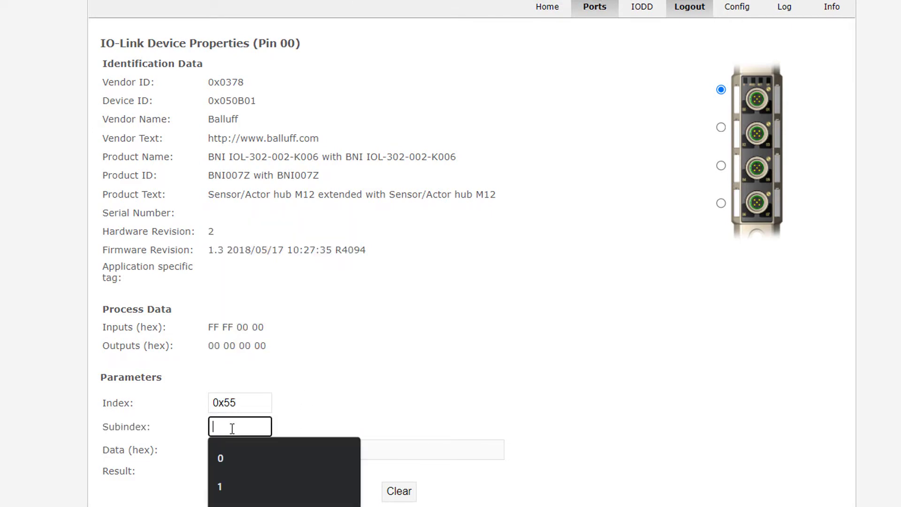
{"action": "key", "text": "alt+Tab"}
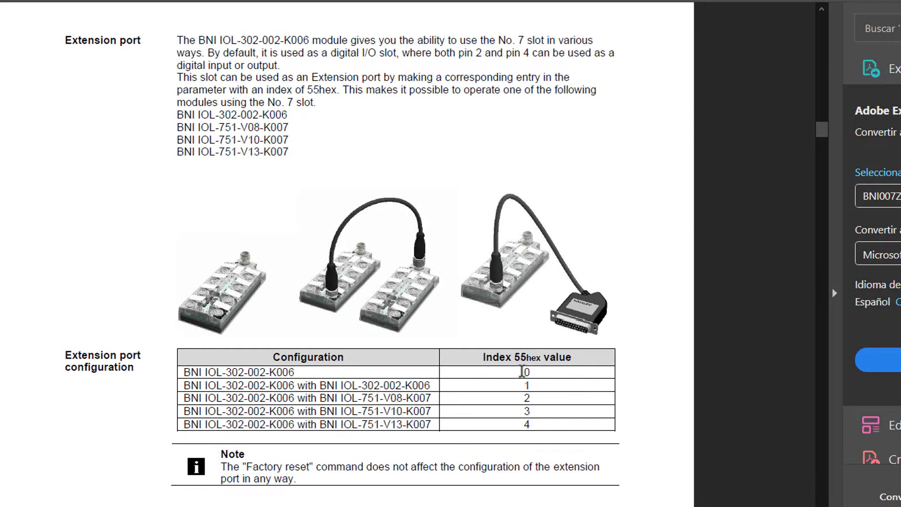
{"action": "double_click", "coordinate": [522, 372]}
{"action": "key", "text": "alt+Tab"}
{"action": "type", "text": "0"}
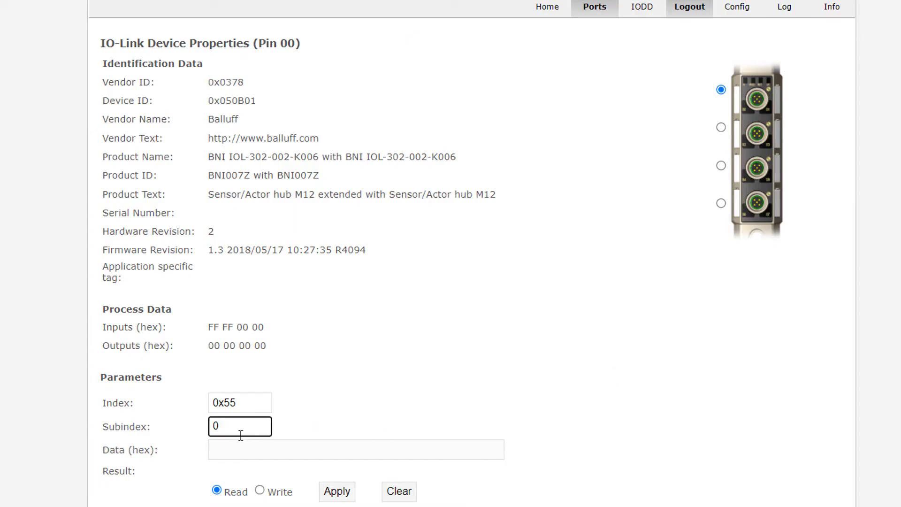
{"action": "left_click", "coordinate": [328, 492]}
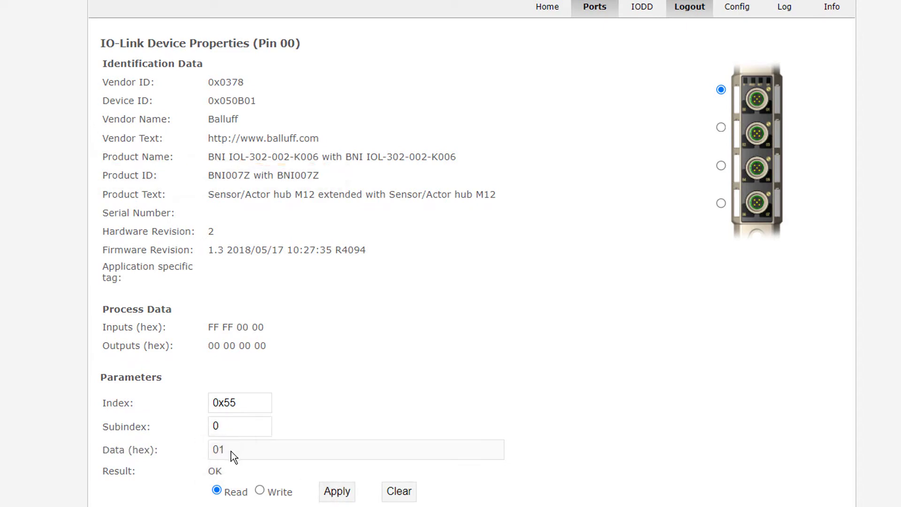
Look up the extension port configuration values in the manual and write data 00 to index 0x55, subindex 0 of the Pin 00 device.
{"action": "key", "text": "alt+Tab"}
{"action": "left_click_drag", "start_coordinate": [530, 387], "coordinate": [187, 386]}
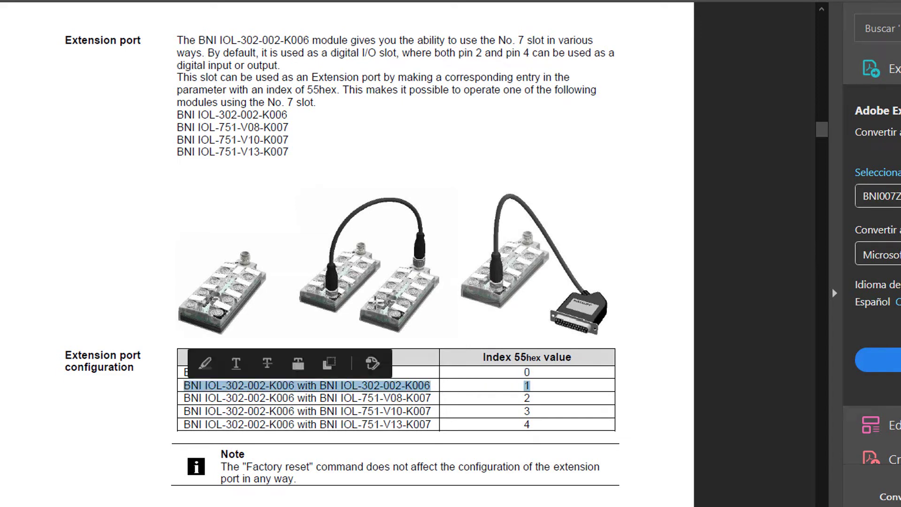
{"action": "key", "text": "alt+Tab"}
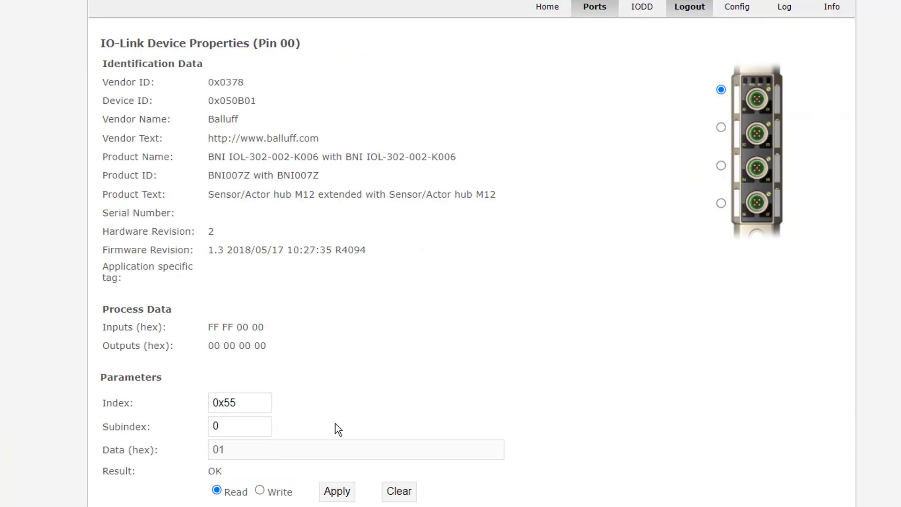
{"action": "left_click", "coordinate": [260, 491]}
{"action": "left_click", "coordinate": [237, 446]}
{"action": "type", "text": "0"}
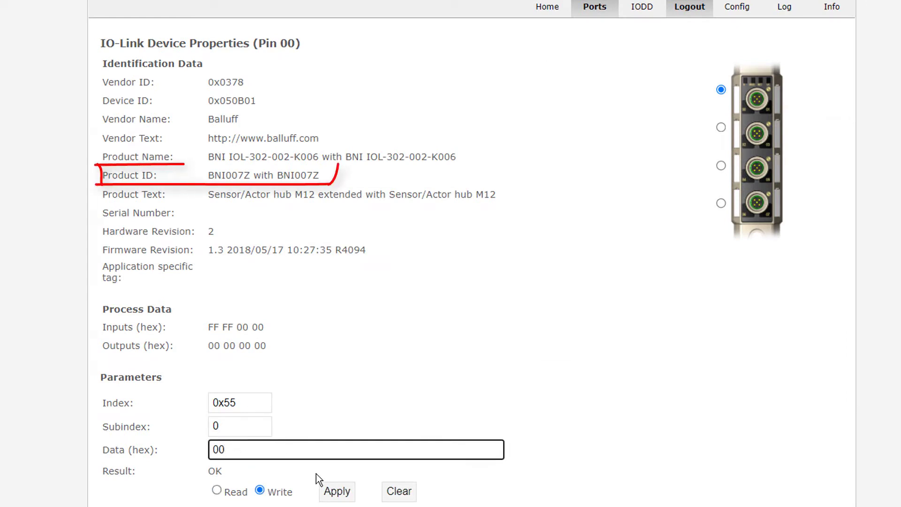
{"action": "left_click", "coordinate": [338, 495]}
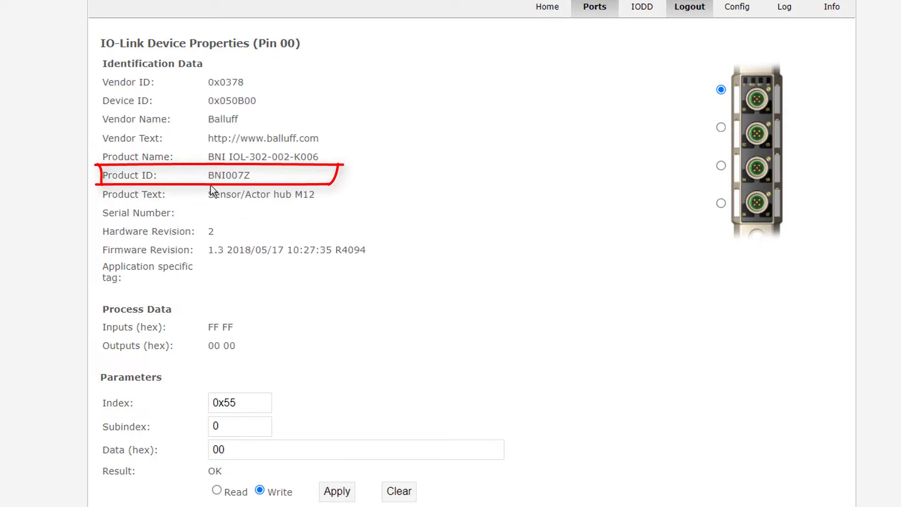
Check the Pin 00 device's product ID and compare it with the standalone module illustration in the manual.
{"action": "left_click_drag", "start_coordinate": [211, 175], "coordinate": [242, 172]}
{"action": "left_click", "coordinate": [377, 242]}
{"action": "key", "text": "alt+Tab"}
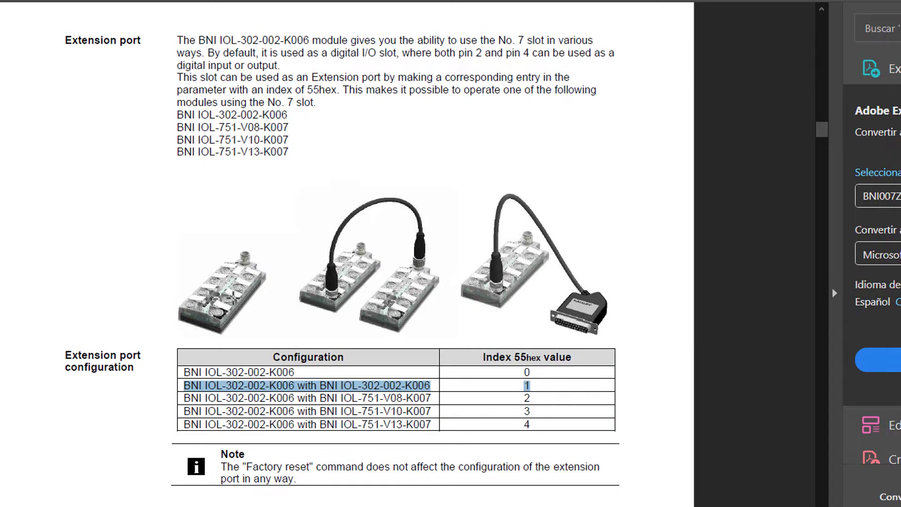
{"action": "left_click", "coordinate": [230, 297]}
{"action": "left_click", "coordinate": [691, 341]}
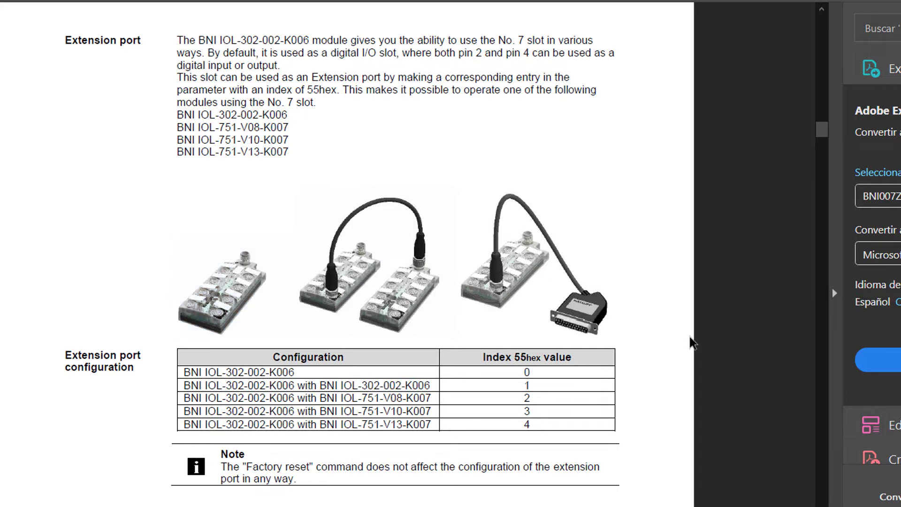
{"action": "key", "text": "alt+Tab"}
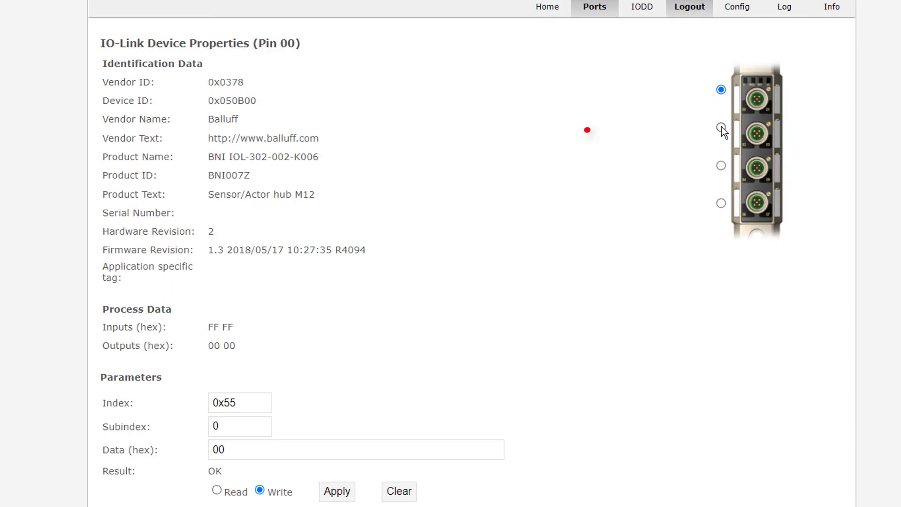
Select the Pin 02 device and read its parameter at index 0x55, subindex 0.
{"action": "left_click", "coordinate": [722, 128]}
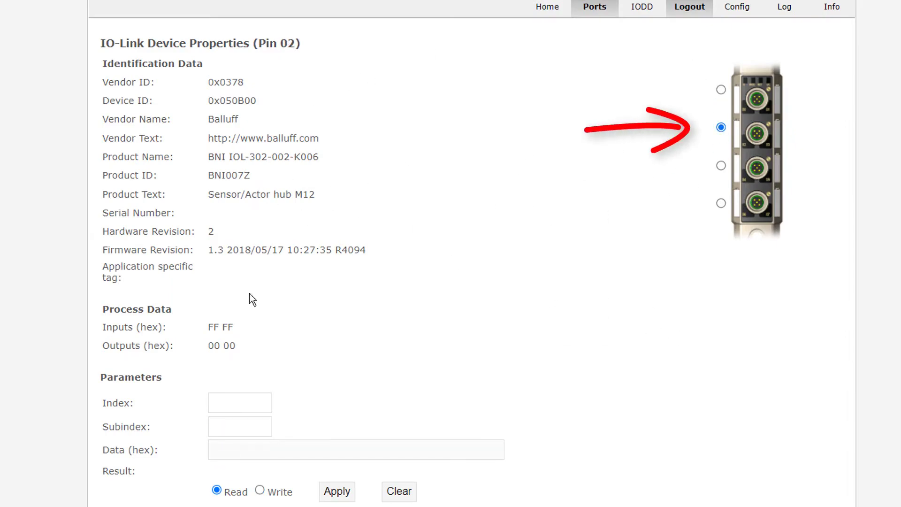
{"action": "left_click", "coordinate": [237, 398]}
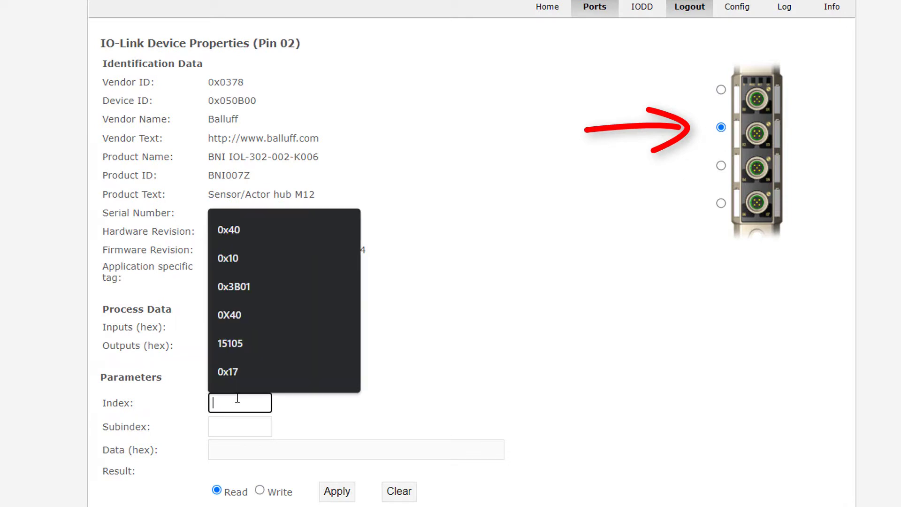
{"action": "type", "text": "0x"}
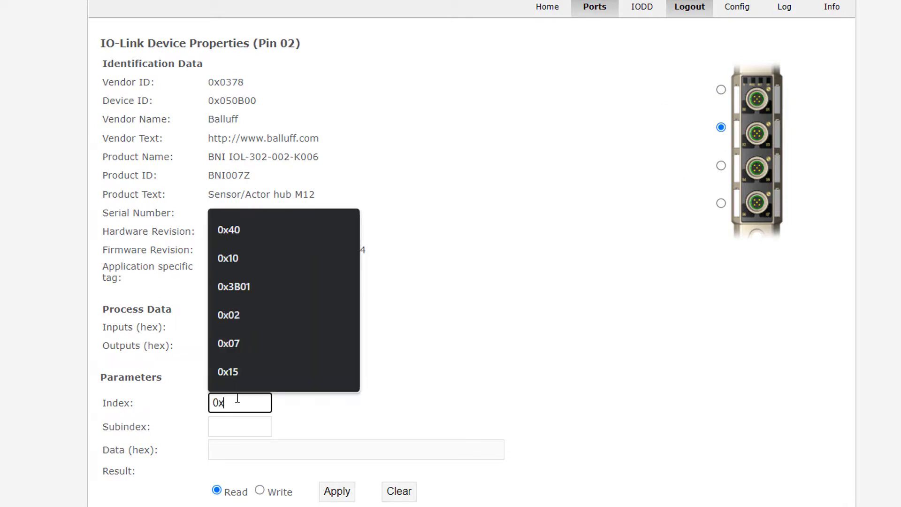
{"action": "type", "text": "55"}
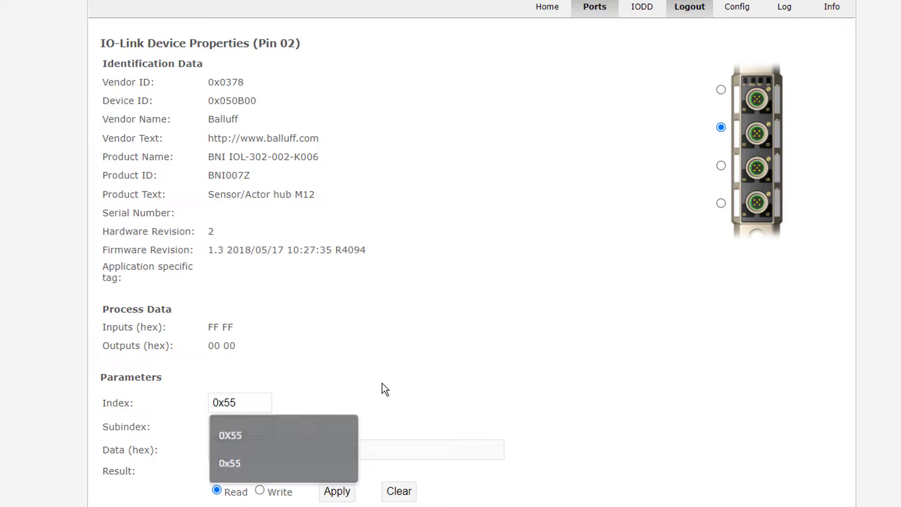
{"action": "left_click", "coordinate": [250, 430]}
{"action": "type", "text": "0"}
{"action": "left_click", "coordinate": [276, 476]}
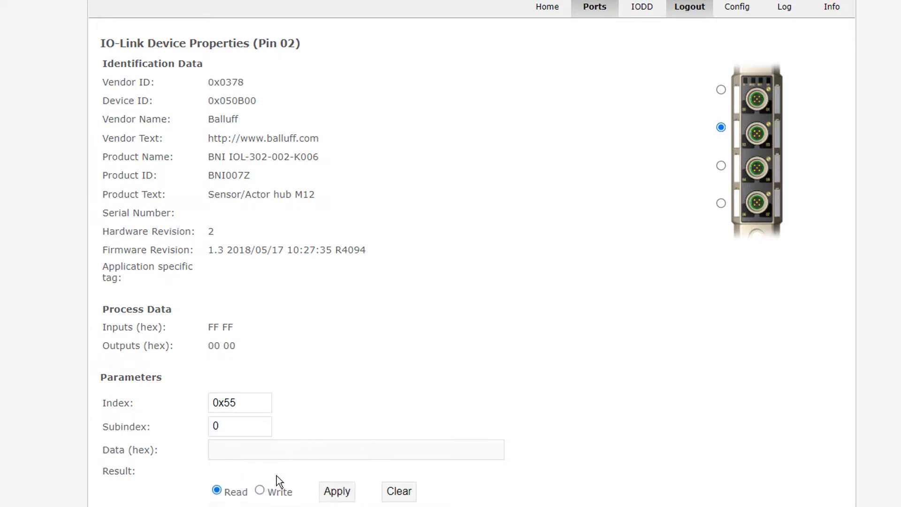
{"action": "left_click", "coordinate": [336, 497]}
Review the manual's illustrations of the single module and the two modules linked through the extension port.
{"action": "key", "text": "alt+Tab"}
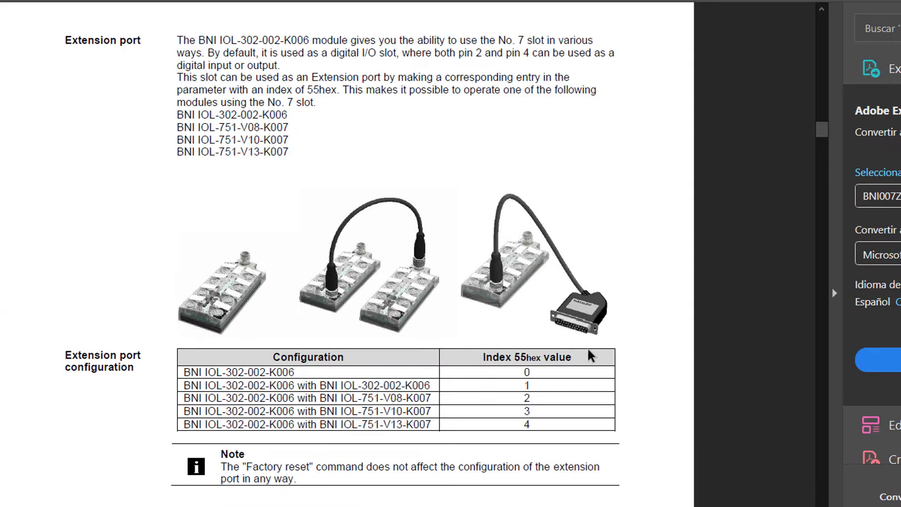
{"action": "left_click", "coordinate": [233, 297]}
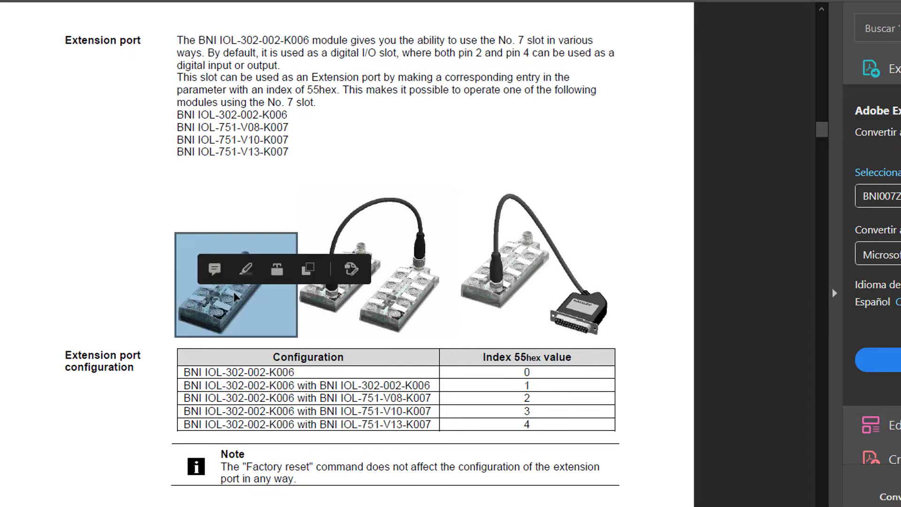
{"action": "left_click", "coordinate": [92, 270]}
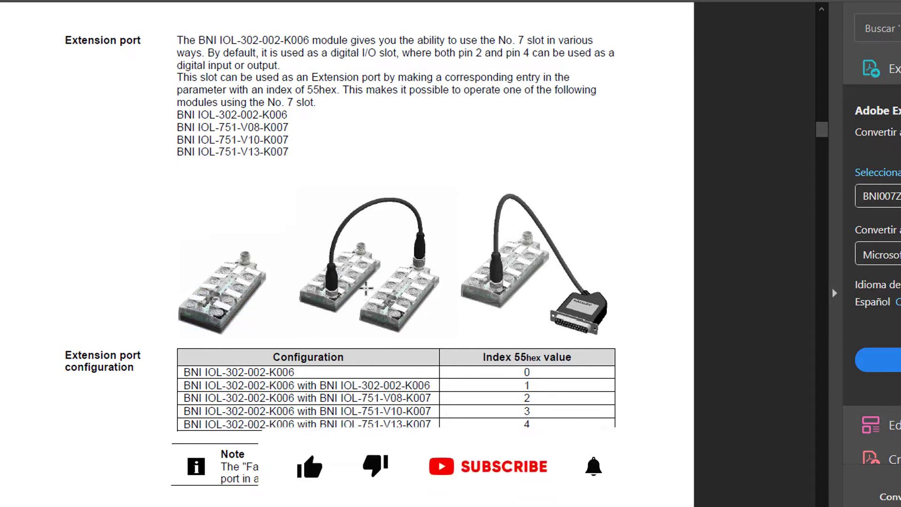
{"action": "left_click", "coordinate": [347, 279]}
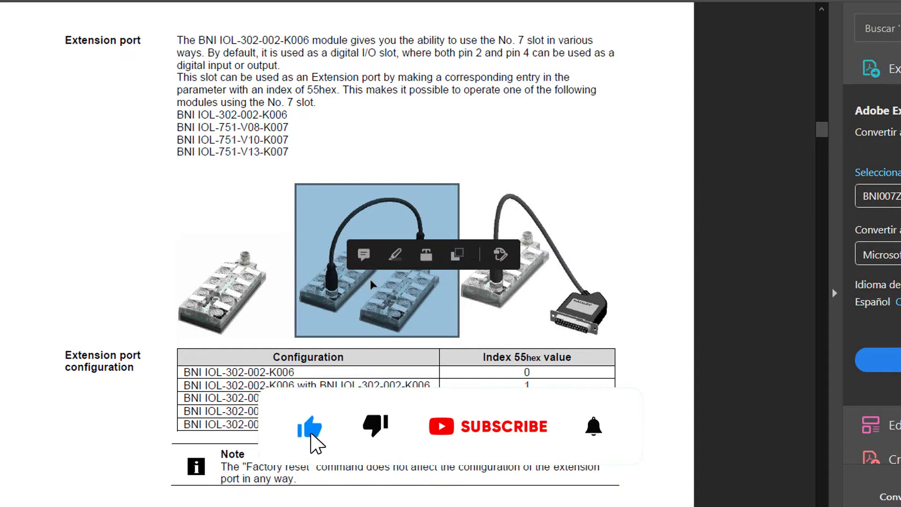
{"action": "left_click", "coordinate": [625, 283]}
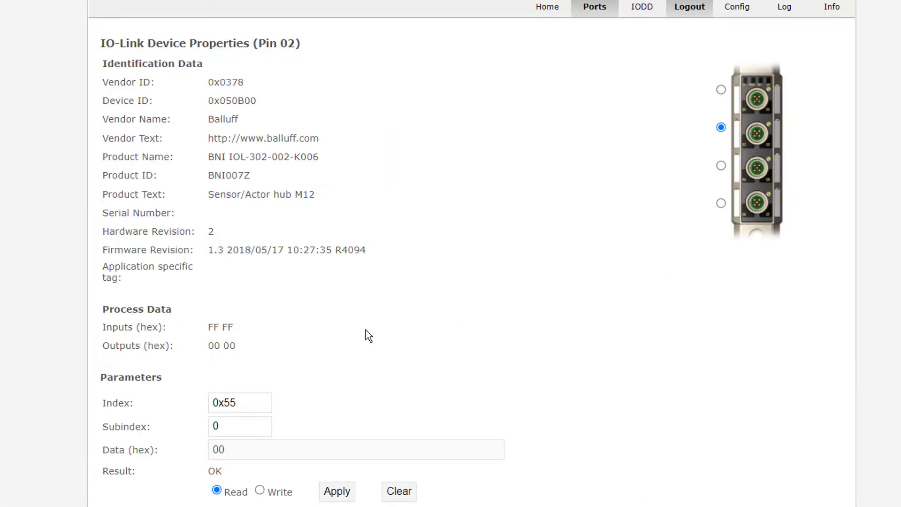
Select the Pin 00 device and write data 01 to index 0x55, subindex 0 to configure the extension port.
{"action": "left_click", "coordinate": [721, 89]}
{"action": "left_click", "coordinate": [235, 404]}
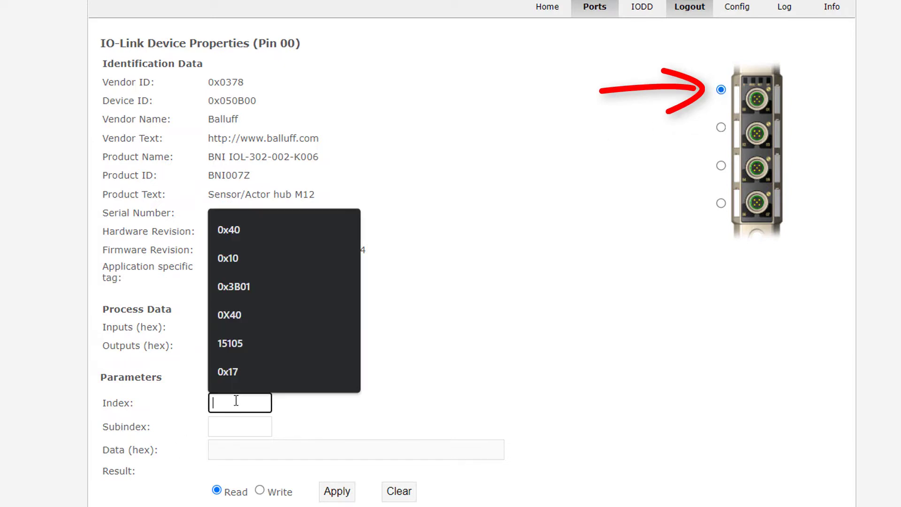
{"action": "type", "text": "0"}
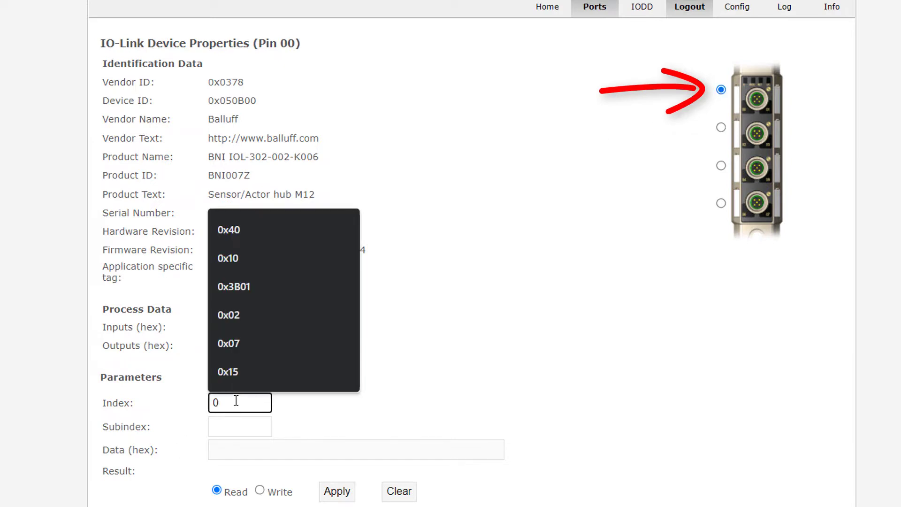
{"action": "type", "text": "x55"}
{"action": "left_click", "coordinate": [246, 425]}
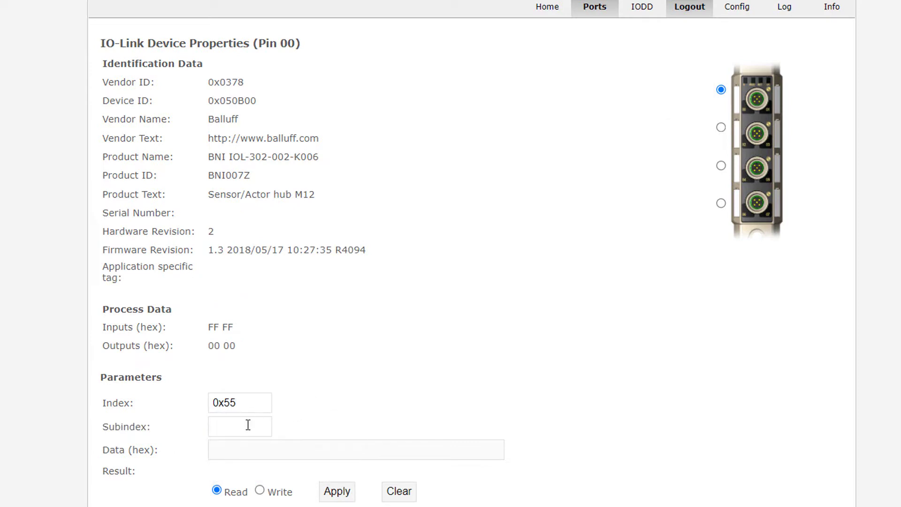
{"action": "left_click", "coordinate": [219, 464]}
{"action": "left_click", "coordinate": [265, 495]}
{"action": "left_click", "coordinate": [239, 450]}
{"action": "type", "text": "01"}
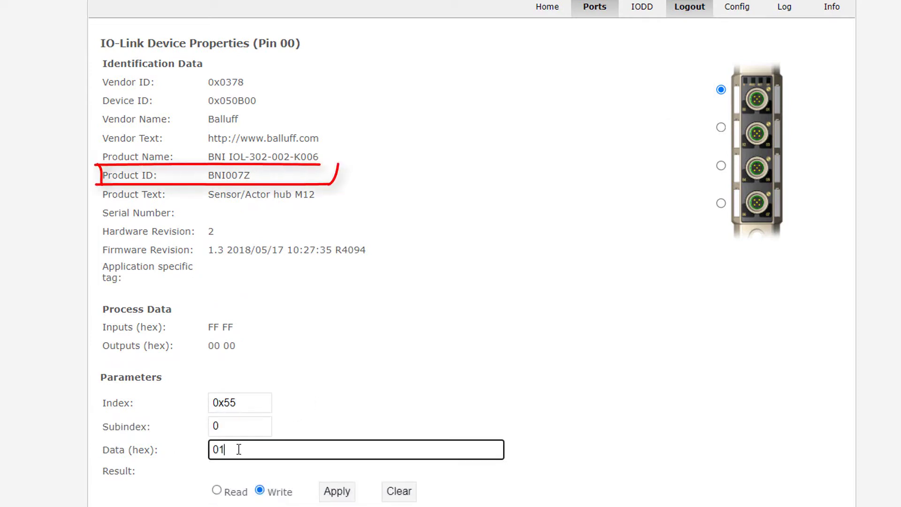
{"action": "left_click", "coordinate": [336, 492]}
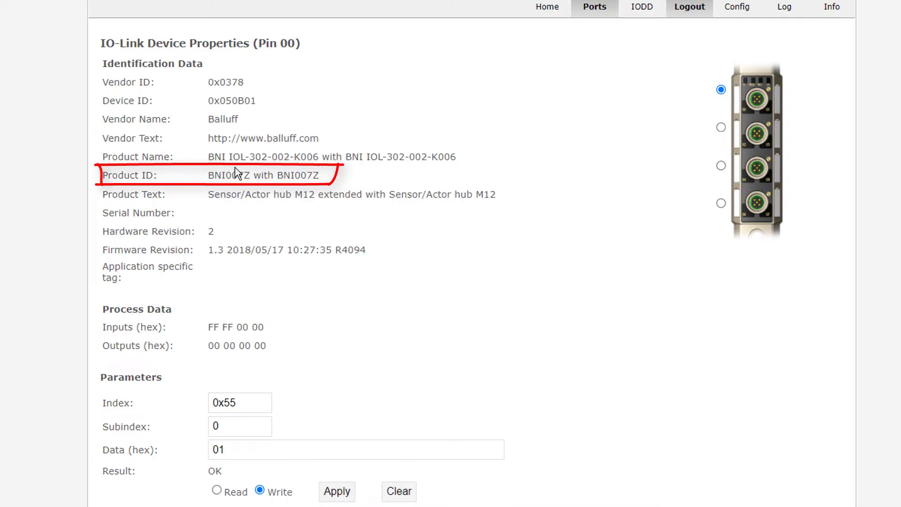
Check the product ID reported for the Pin 00 device.
{"action": "left_click_drag", "start_coordinate": [209, 174], "coordinate": [327, 181]}
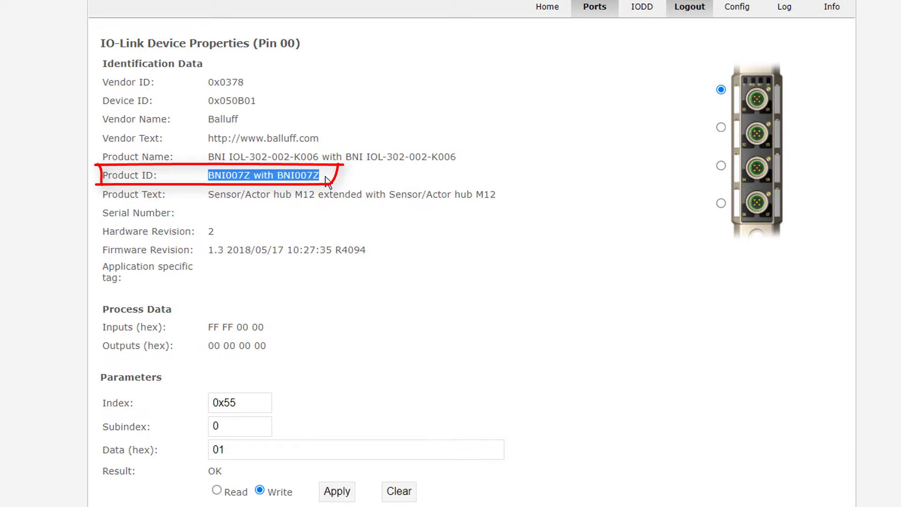
{"action": "left_click", "coordinate": [327, 180]}
{"action": "left_click_drag", "start_coordinate": [323, 172], "coordinate": [208, 176]}
{"action": "left_click", "coordinate": [207, 177]}
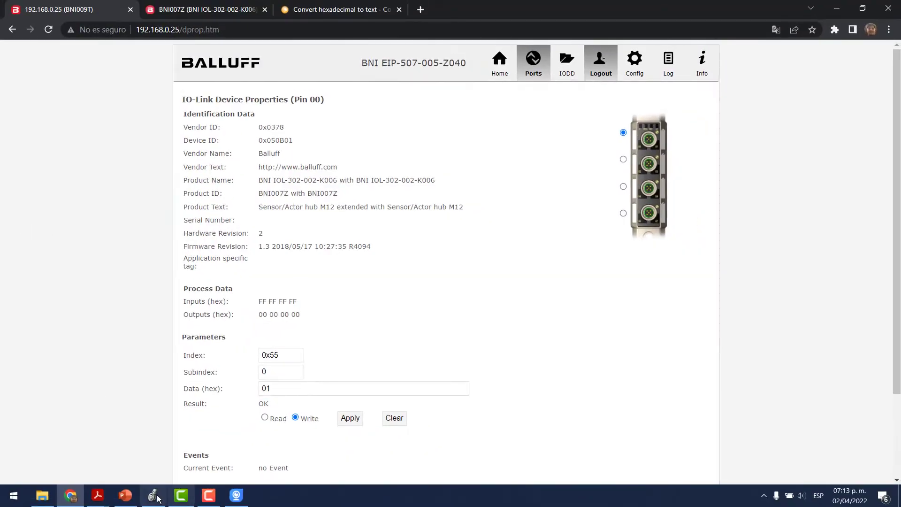
Switch to Logix Designer and start importing an add-on instruction into the MASTER_IOLINK project.
{"action": "left_click", "coordinate": [159, 497]}
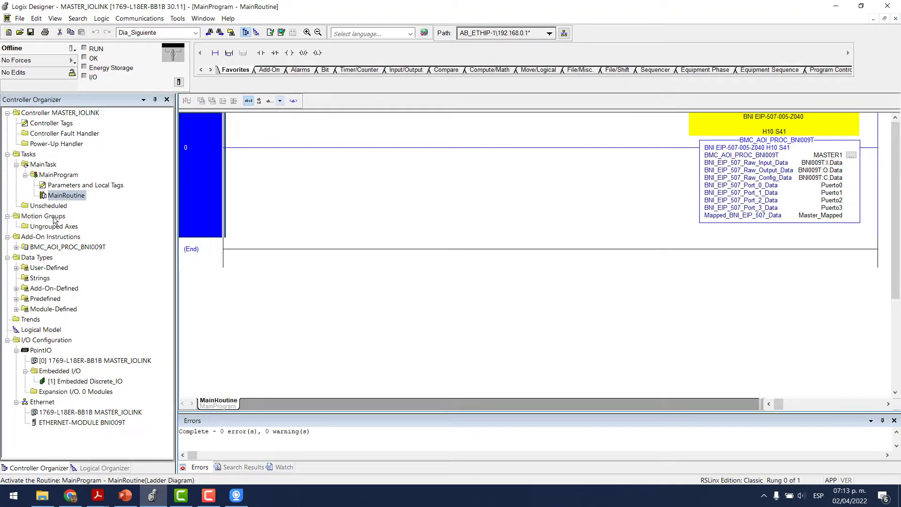
{"action": "right_click", "coordinate": [48, 238]}
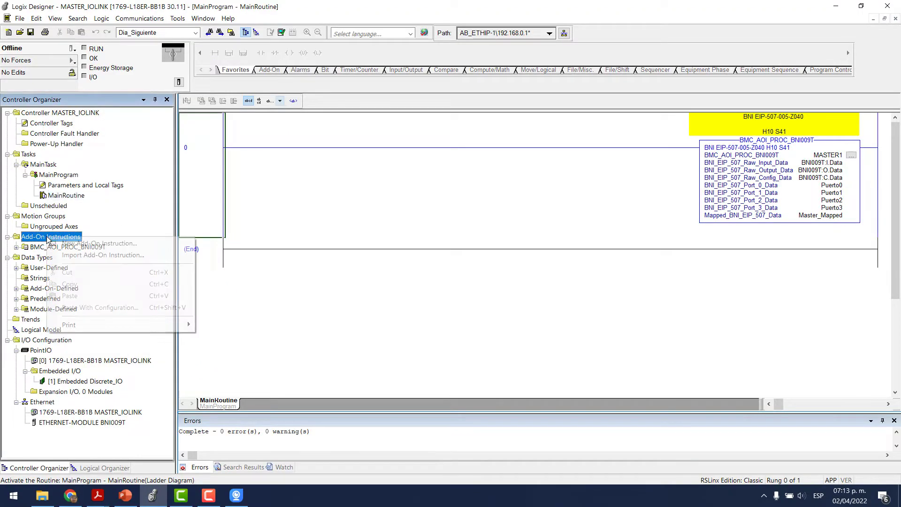
{"action": "left_click", "coordinate": [83, 254]}
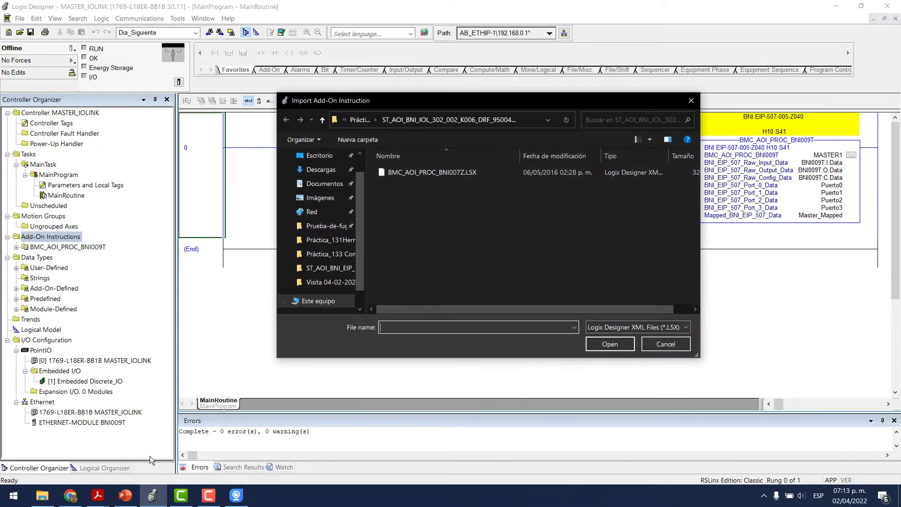
Check the function block (FB) download entry on the Balluff BNI007Z product page, then return to Logix Designer.
{"action": "left_click", "coordinate": [82, 492]}
{"action": "left_click", "coordinate": [207, 10]}
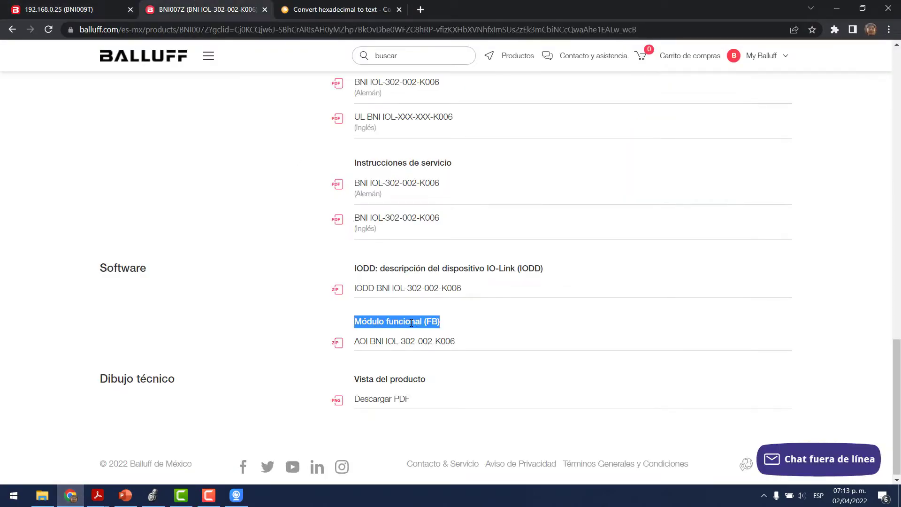
{"action": "left_click", "coordinate": [836, 8]}
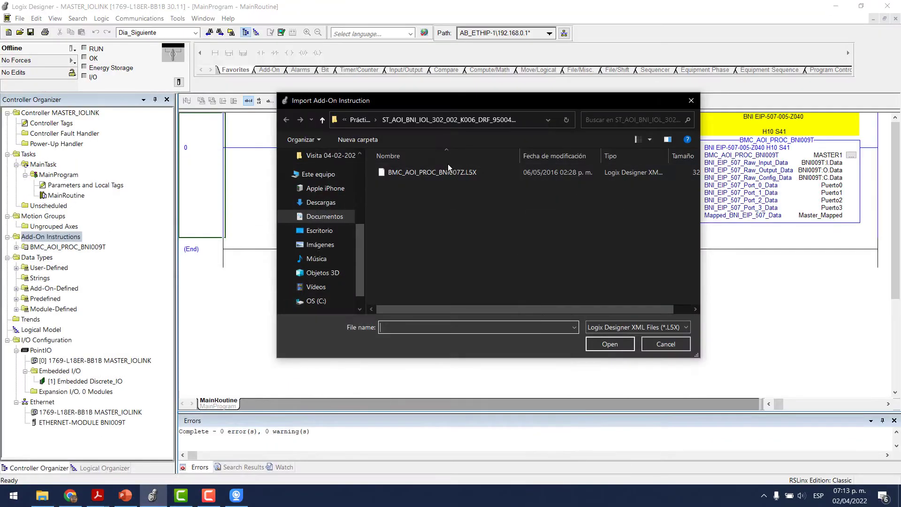
Import the add-on instruction BMC_AOI_PROC_BNI007Z.L5X from the ST_AOI_BNI_IOL_302_002_K006_DRF_950043_00_000 folder.
{"action": "key", "text": "alt+Up"}
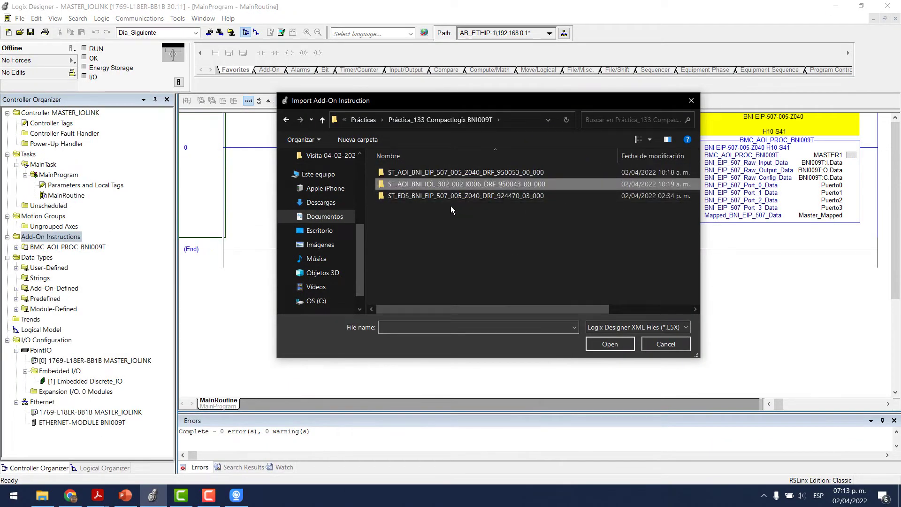
{"action": "double_click", "coordinate": [479, 185]}
{"action": "left_click", "coordinate": [455, 173]}
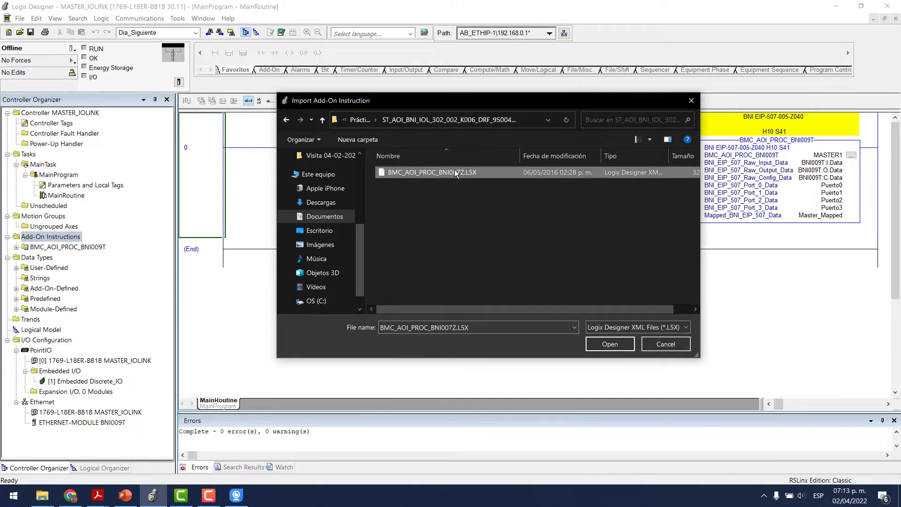
{"action": "double_click", "coordinate": [454, 173]}
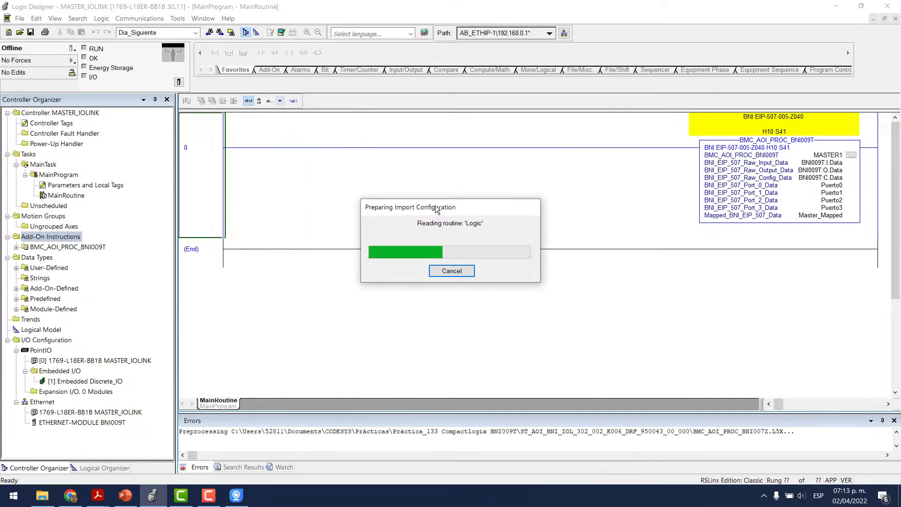
{"action": "left_click", "coordinate": [466, 363]}
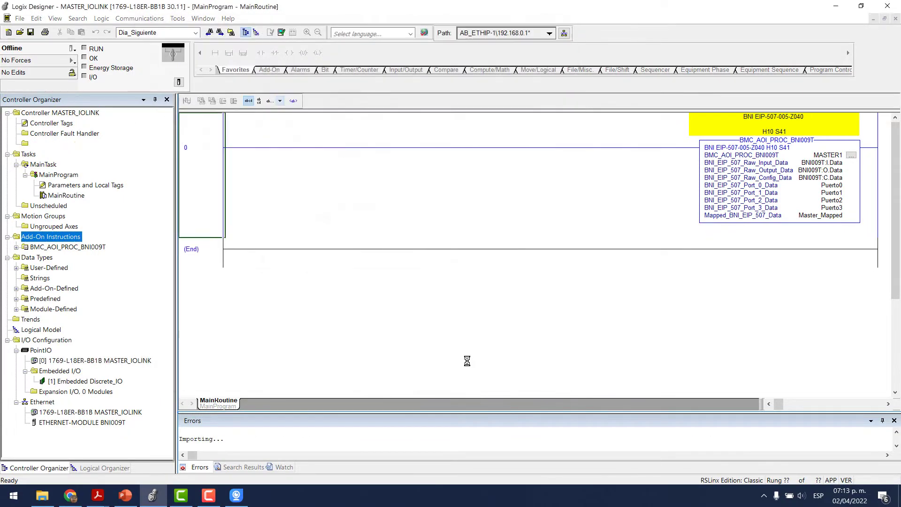
Download the MASTER_IOLINK project to the controller and set the controller back to Remote Run mode.
{"action": "double_click", "coordinate": [61, 197]}
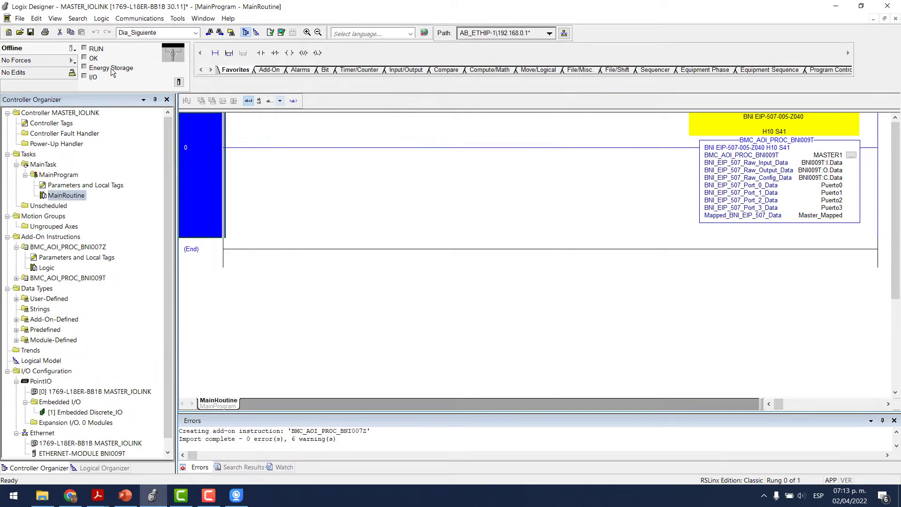
{"action": "left_click", "coordinate": [71, 48]}
{"action": "left_click", "coordinate": [90, 65]}
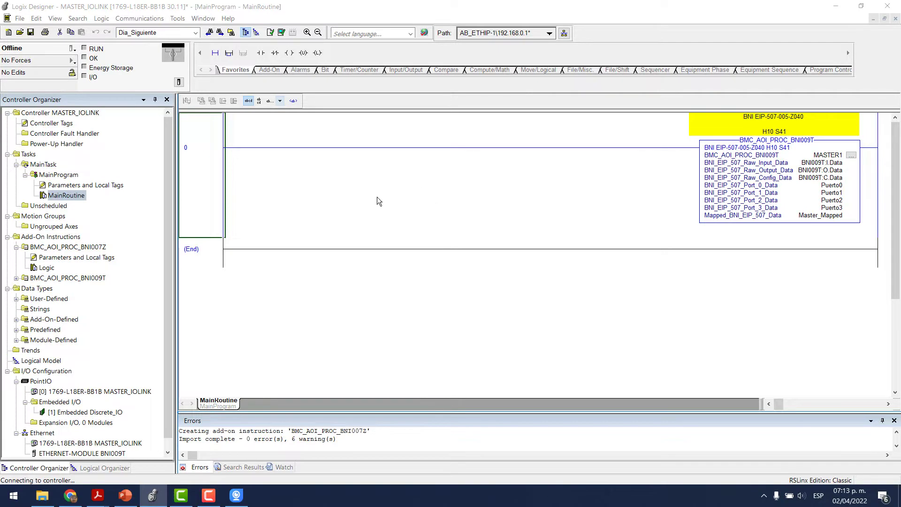
{"action": "left_click", "coordinate": [466, 375]}
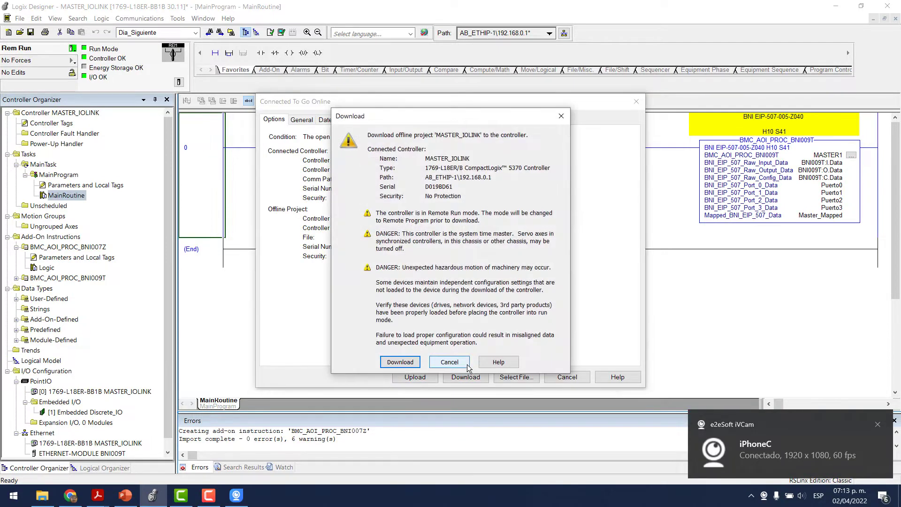
{"action": "left_click", "coordinate": [416, 364]}
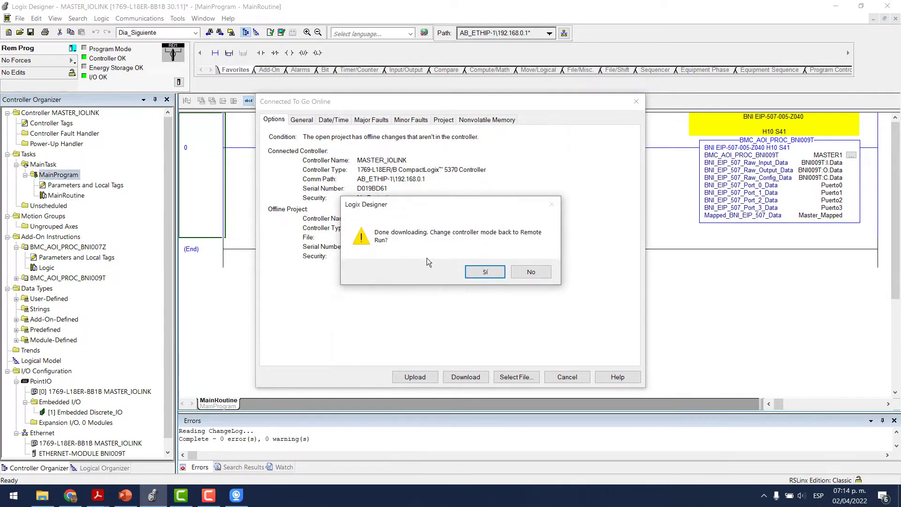
{"action": "left_click", "coordinate": [477, 272]}
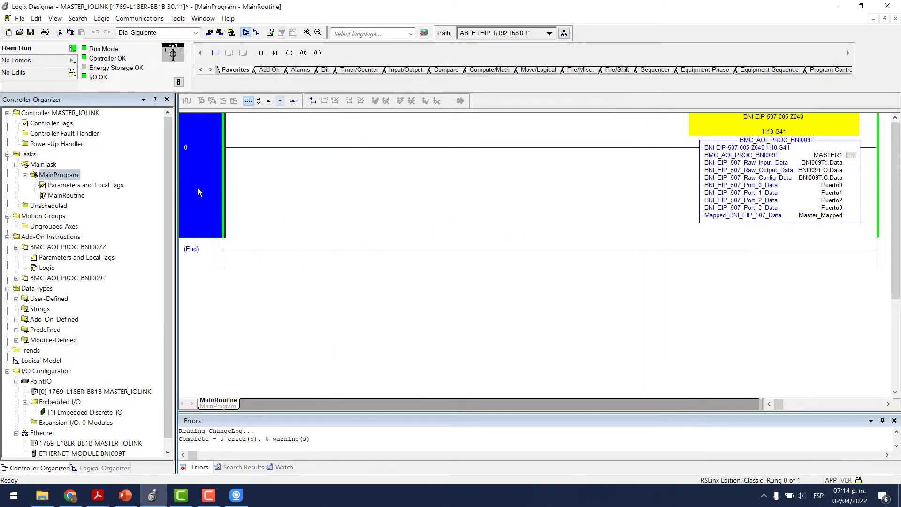
Add a rung below rung 0 of MainRoutine and insert the BMC_AOI_PROC_BNI007Z add-on instruction on it.
{"action": "left_click", "coordinate": [214, 52]}
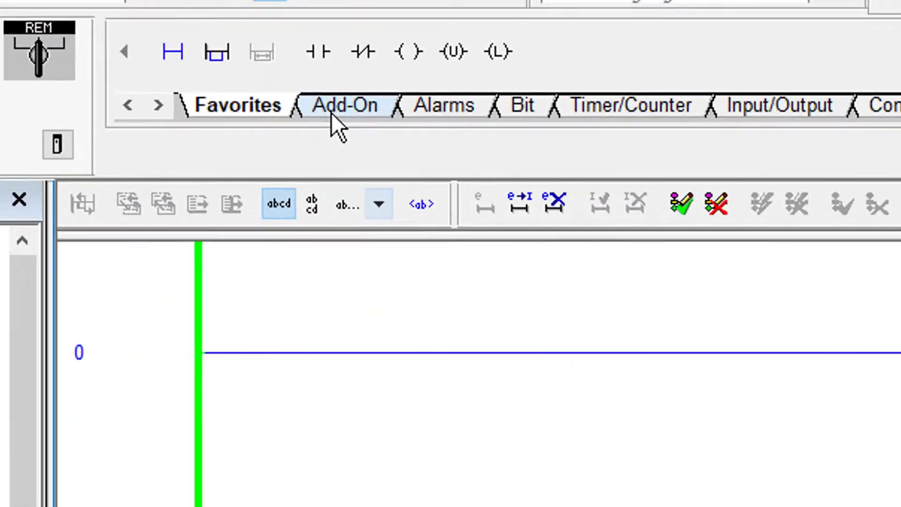
{"action": "left_click", "coordinate": [277, 78]}
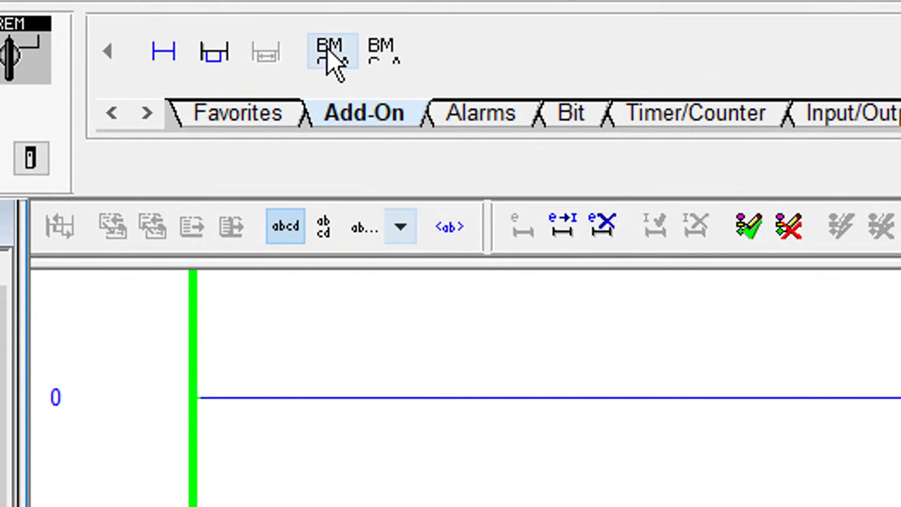
{"action": "mouse_move", "coordinate": [334, 63]}
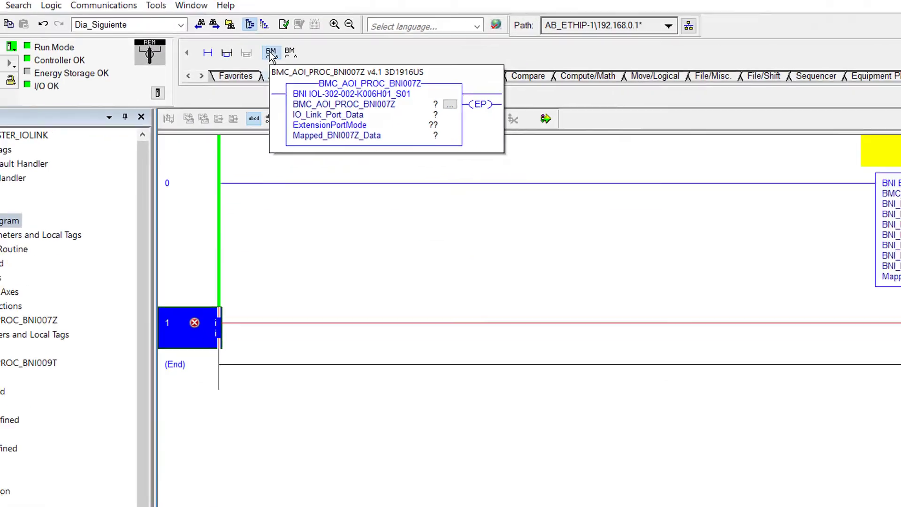
{"action": "left_click", "coordinate": [330, 53]}
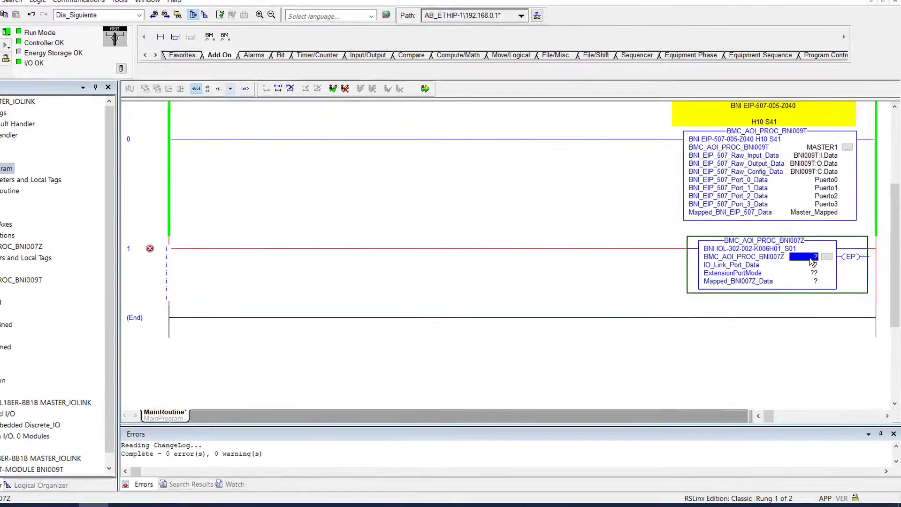
Create the instance tag BNI007Z_PRI for the BMC_AOI_PROC_BNI007Z block and assign Puerto0 to its IO_Link_Port_Data parameter.
{"action": "double_click", "coordinate": [819, 260]}
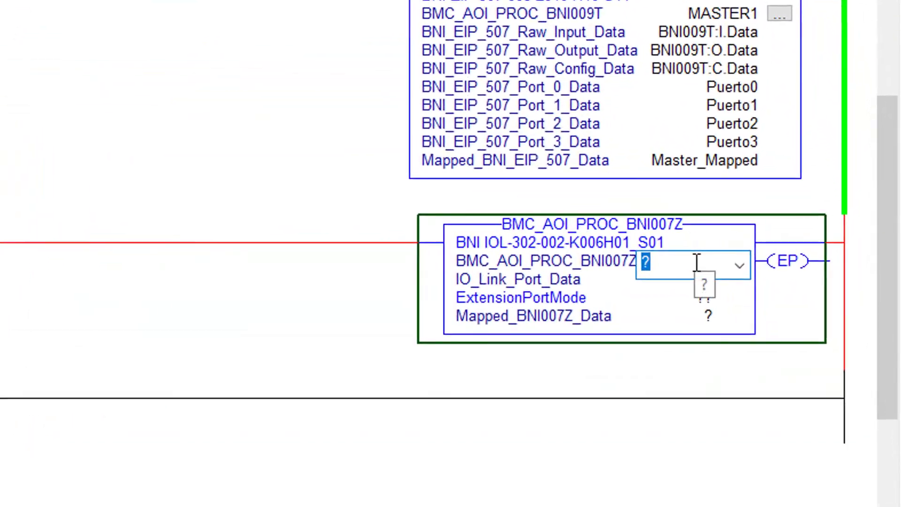
{"action": "type", "text": "BNI00"}
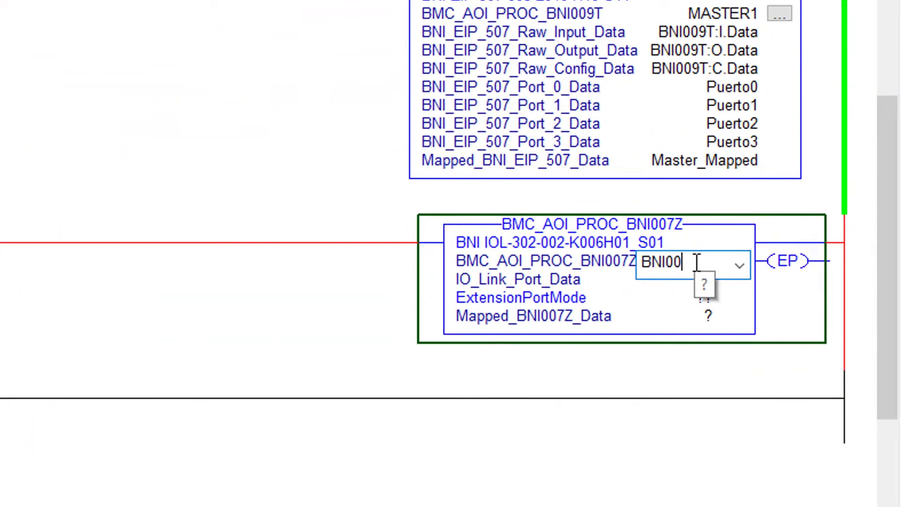
{"action": "type", "text": "7Z_PRI"}
{"action": "key", "text": "Return"}
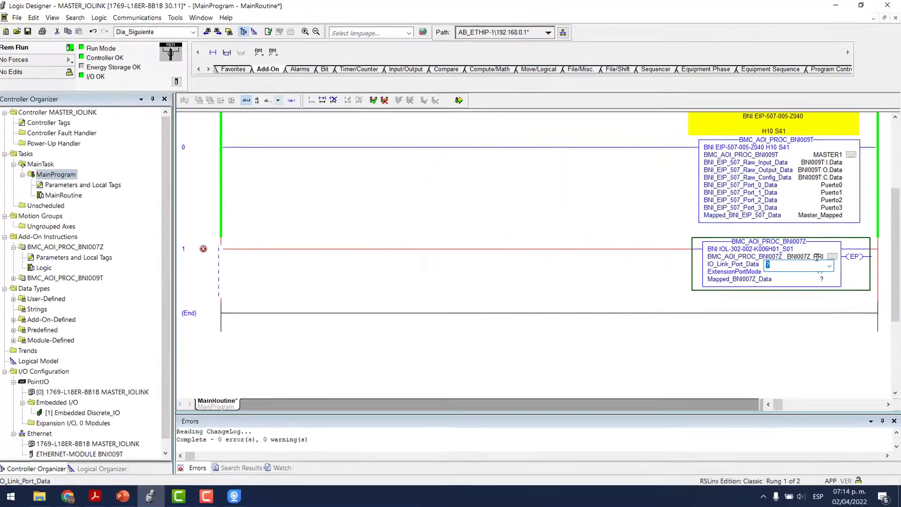
{"action": "left_click", "coordinate": [817, 257]}
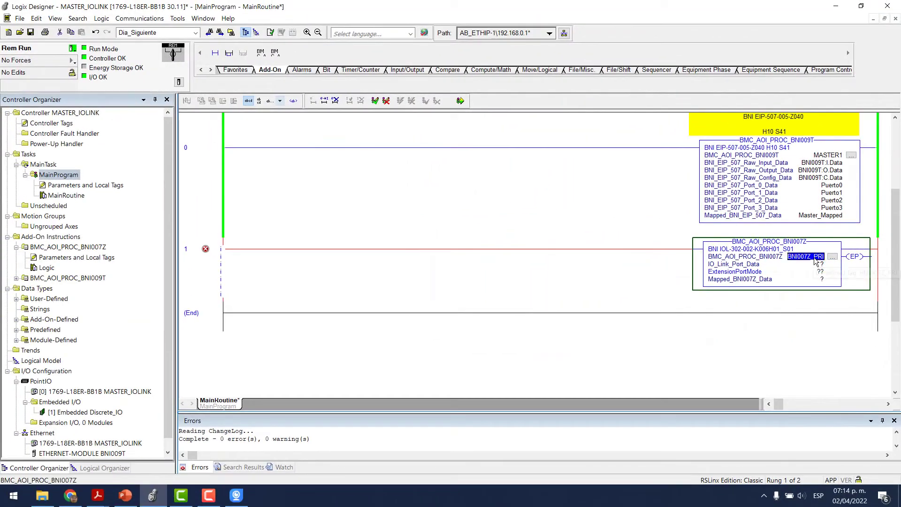
{"action": "key", "text": "ctrl+w"}
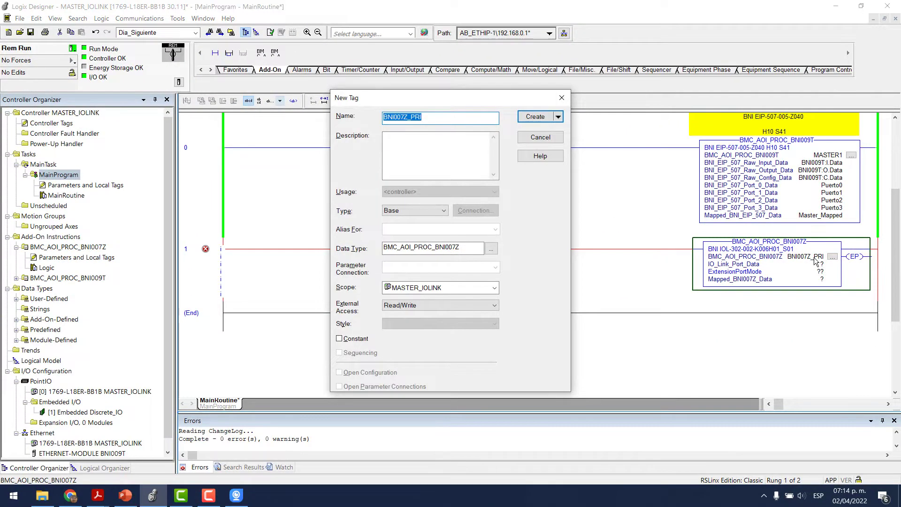
{"action": "key", "text": "Return"}
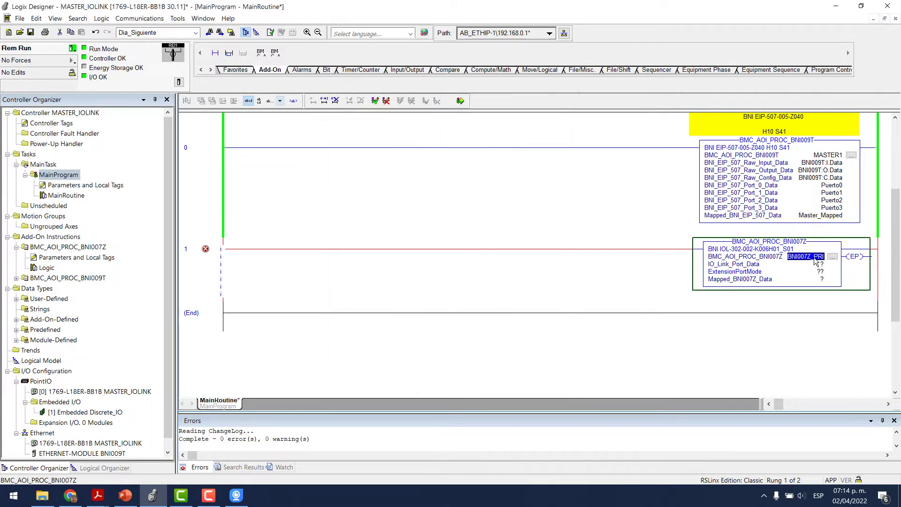
{"action": "double_click", "coordinate": [813, 290]}
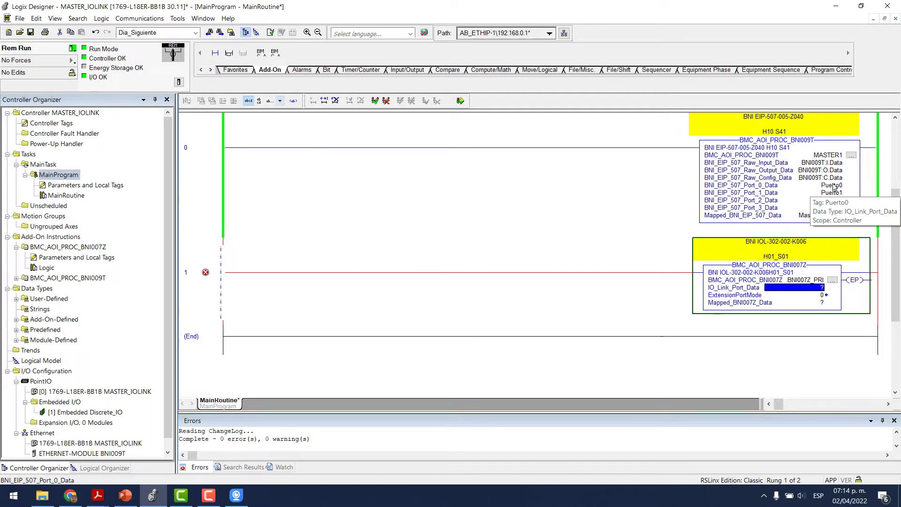
{"action": "left_click_drag", "start_coordinate": [836, 187], "coordinate": [824, 290]}
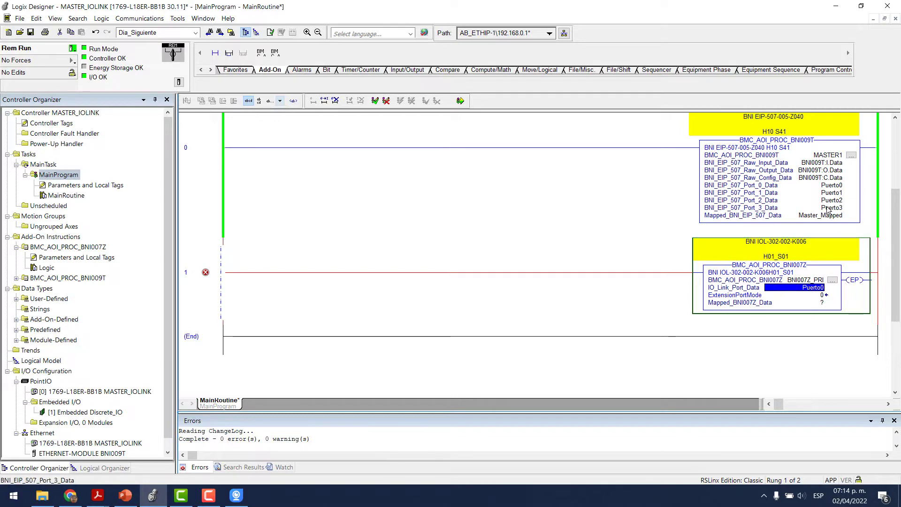
Examine the process data input byte allocation for the IO-Link ports in the BNI009T manual, section 7.1.
{"action": "mouse_move", "coordinate": [101, 496]}
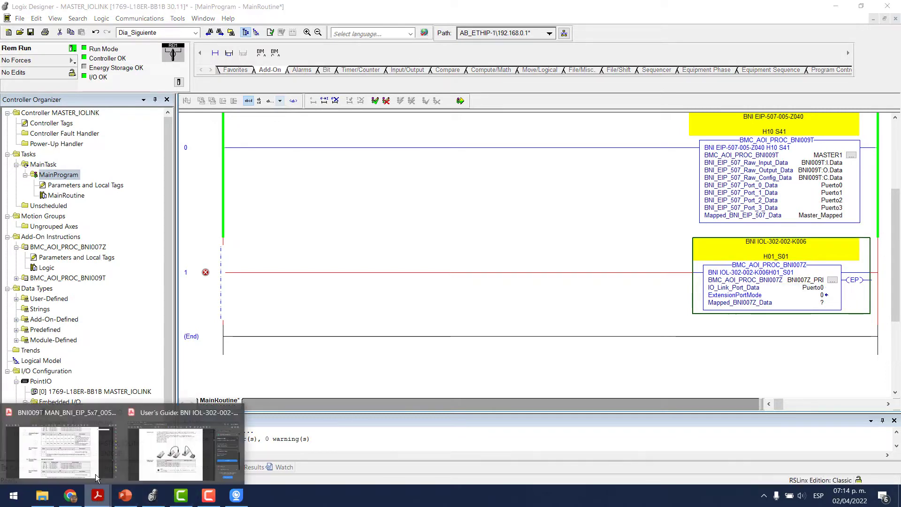
{"action": "left_click", "coordinate": [71, 457]}
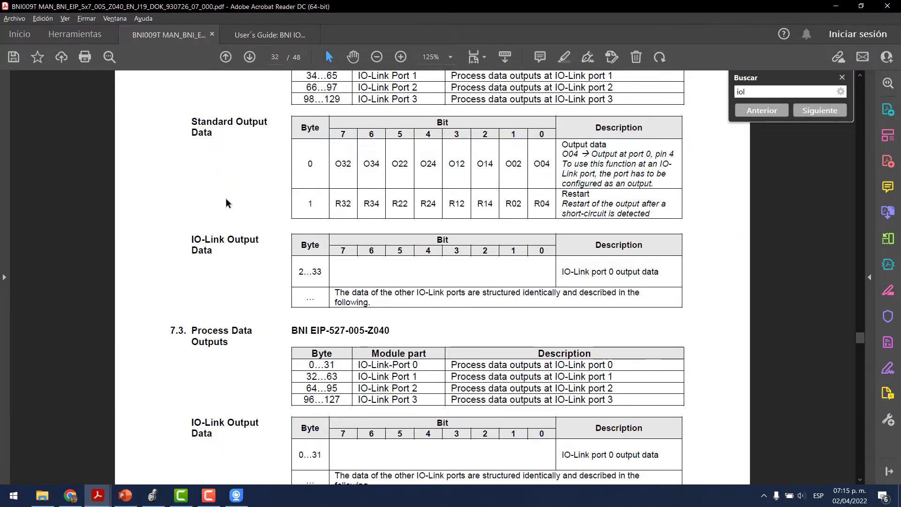
{"action": "scroll", "coordinate": [229, 289], "scroll_direction": "up", "scroll_amount": 3}
{"action": "left_click_drag", "start_coordinate": [317, 154], "coordinate": [337, 154]}
{"action": "scroll", "coordinate": [349, 189], "scroll_direction": "up", "scroll_amount": 10}
{"action": "scroll", "coordinate": [349, 187], "scroll_direction": "up", "scroll_amount": 10}
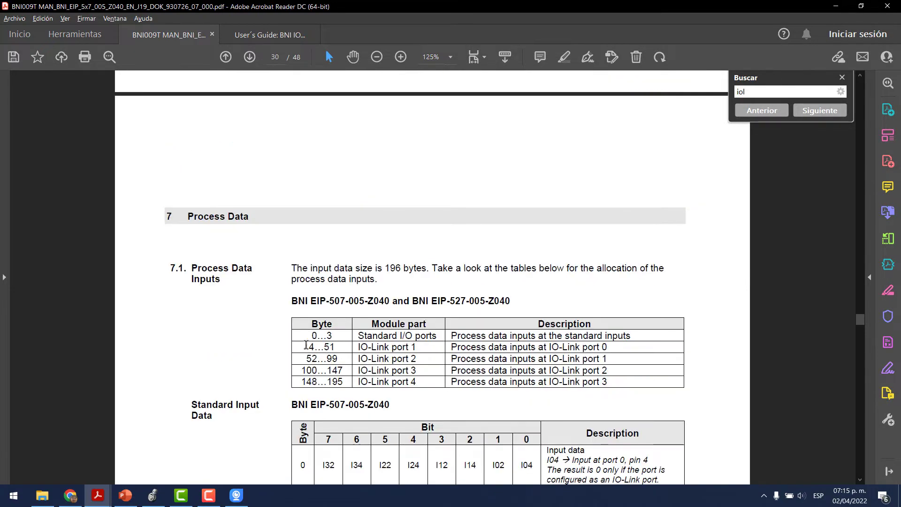
{"action": "left_click_drag", "start_coordinate": [306, 345], "coordinate": [337, 359]}
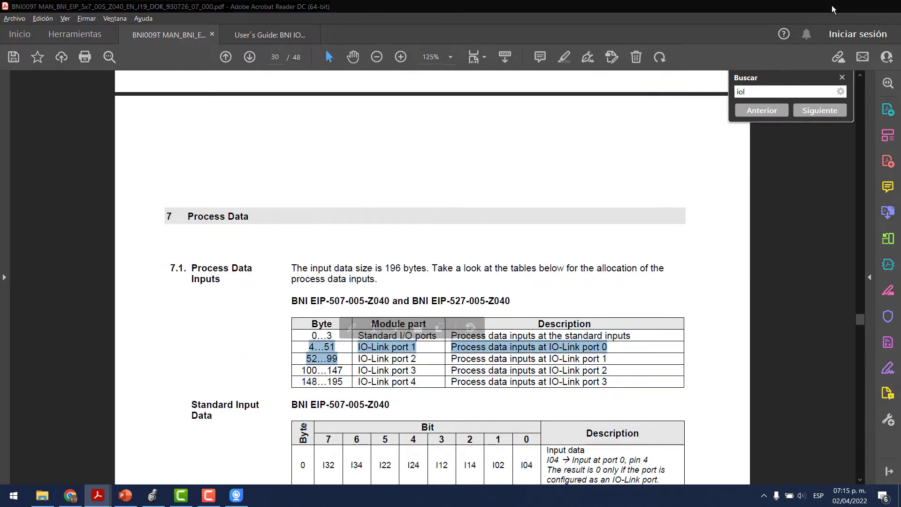
{"action": "left_click", "coordinate": [834, 6]}
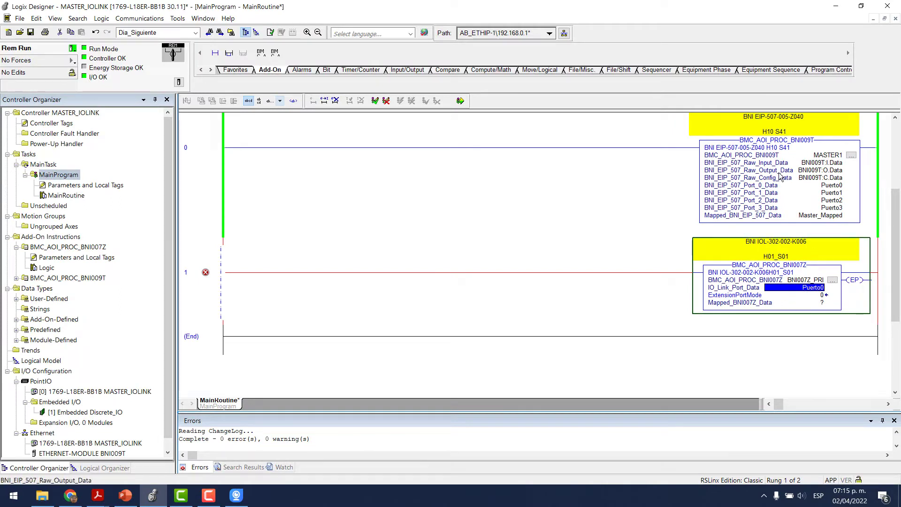
Create the tag BNI007Z_Mapped for the Mapped_BNI007Z_Data parameter of the BMC_AOI_PROC_BNI007Z block.
{"action": "double_click", "coordinate": [807, 302]}
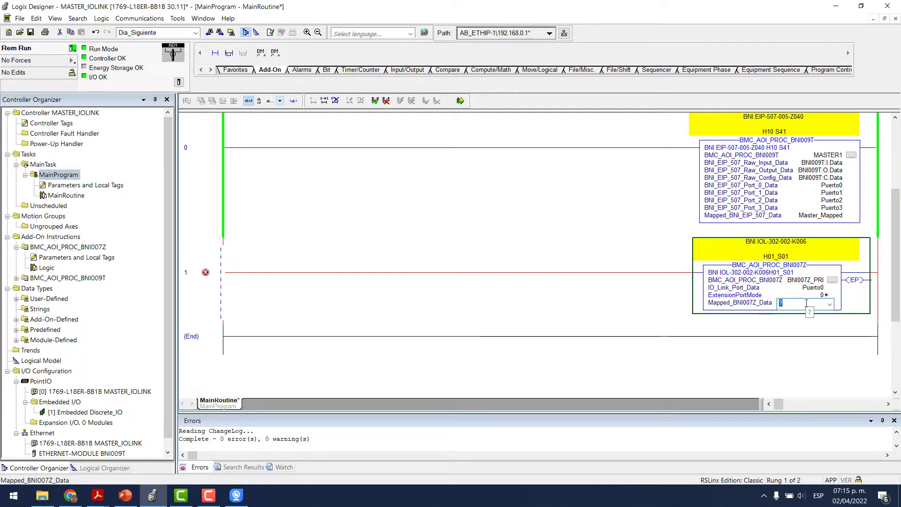
{"action": "key", "text": "Caps_Lock"}
{"action": "type", "text": "BNI"}
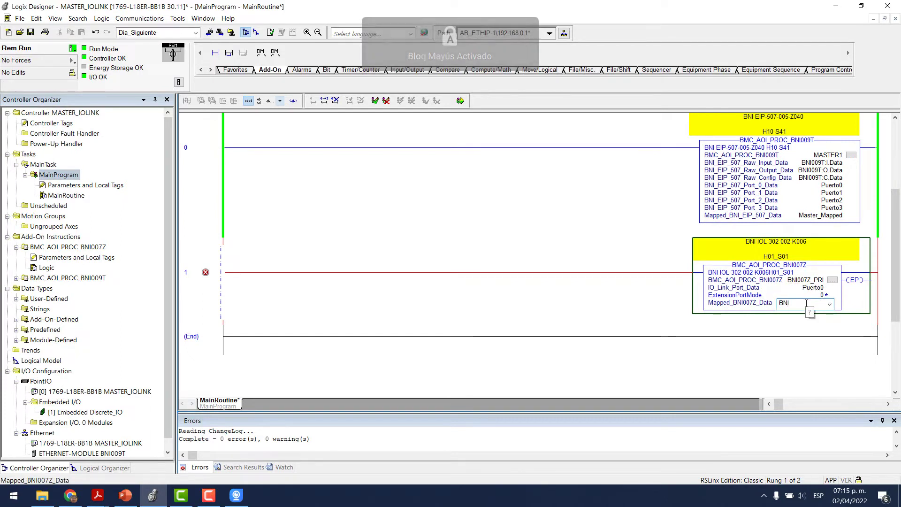
{"action": "type", "text": "007Z"}
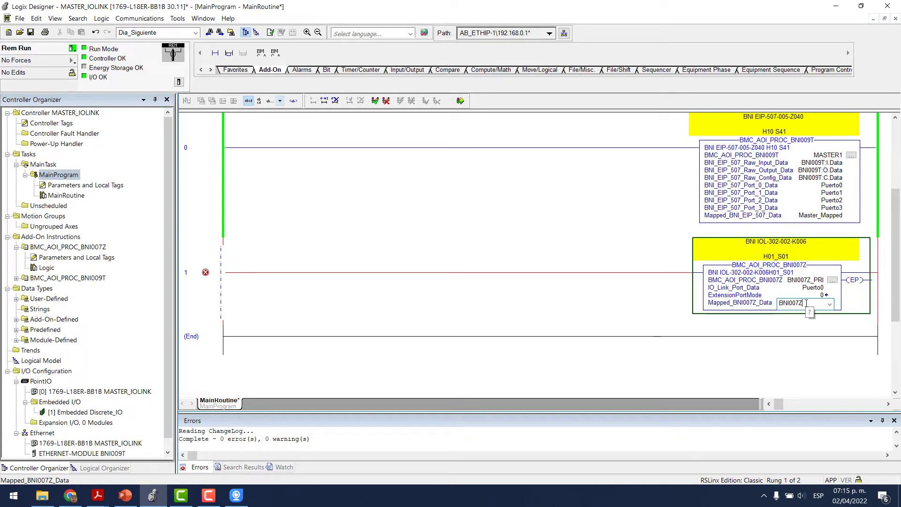
{"action": "type", "text": "_M"}
{"action": "key", "text": "Caps_Lock"}
{"action": "type", "text": "apped"}
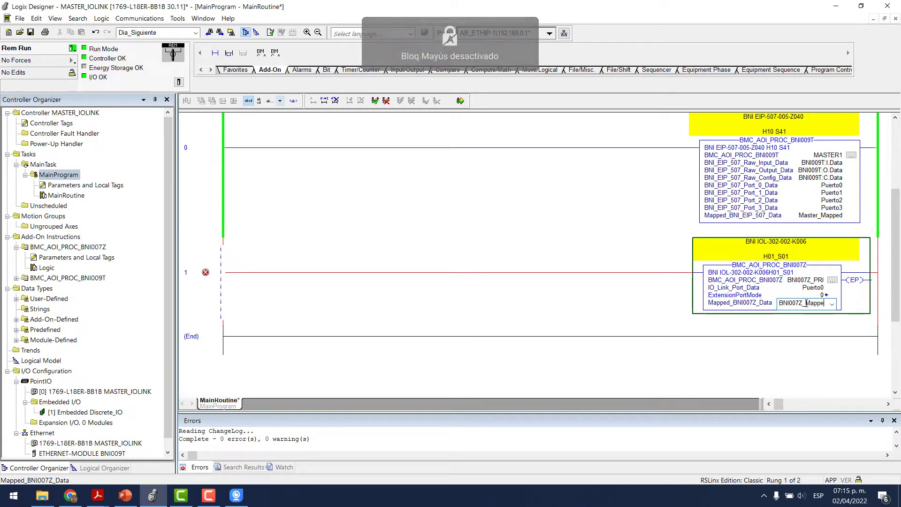
{"action": "key", "text": "Return"}
{"action": "key", "text": "ctrl+w"}
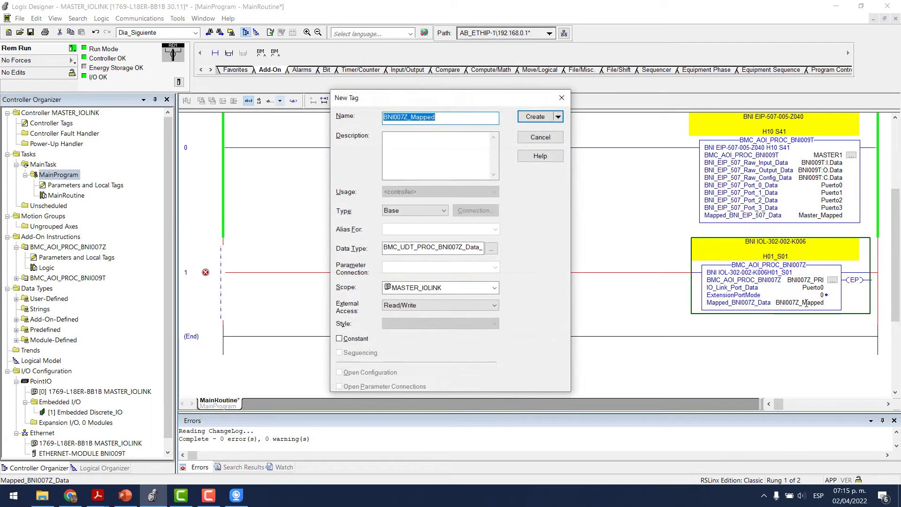
{"action": "key", "text": "Return"}
Finalize all online edits in the program and select the ExtensionPortMode value of the BMC_AOI_PROC_BNI007Z block.
{"action": "left_click", "coordinate": [460, 100]}
{"action": "left_click", "coordinate": [397, 377]}
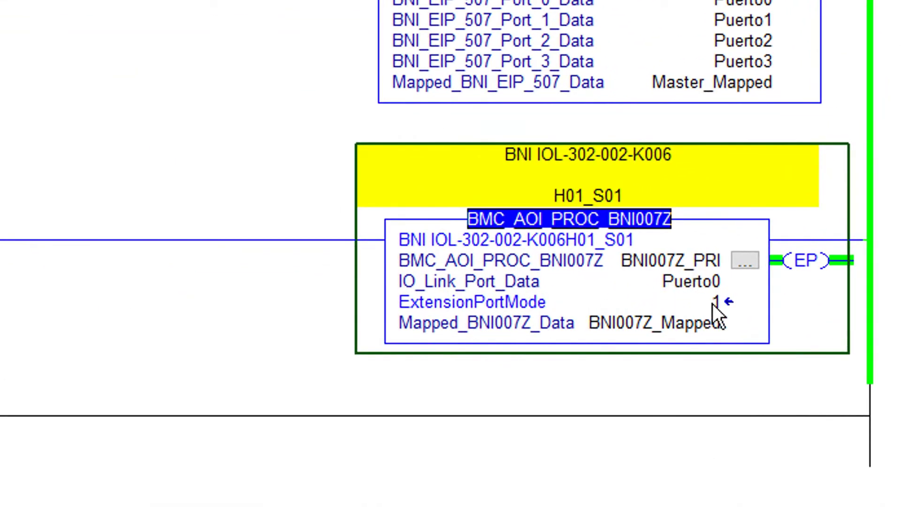
{"action": "double_click", "coordinate": [703, 302]}
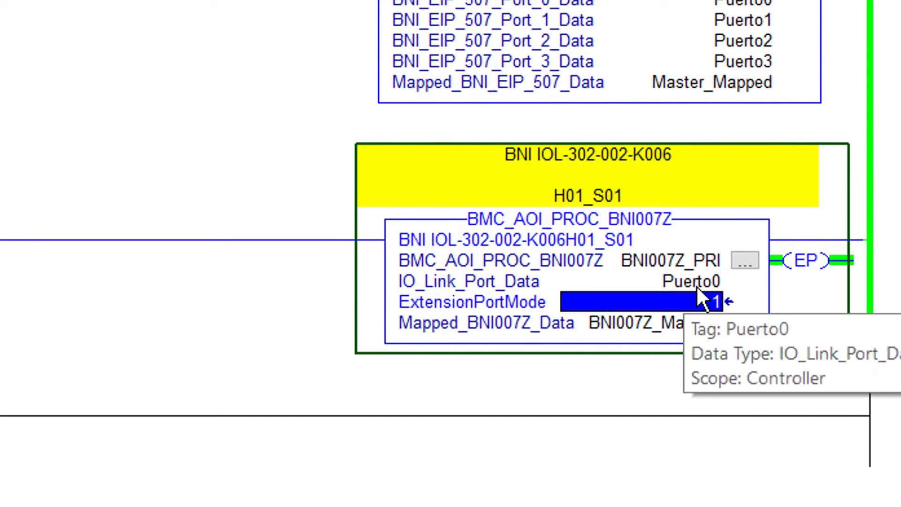
Monitor the BNI007Z_Mapped tag and expand it to examine its PRI_BNI007Z and EXP_BNI007Z members.
{"action": "left_click", "coordinate": [664, 325]}
{"action": "right_click", "coordinate": [666, 326]}
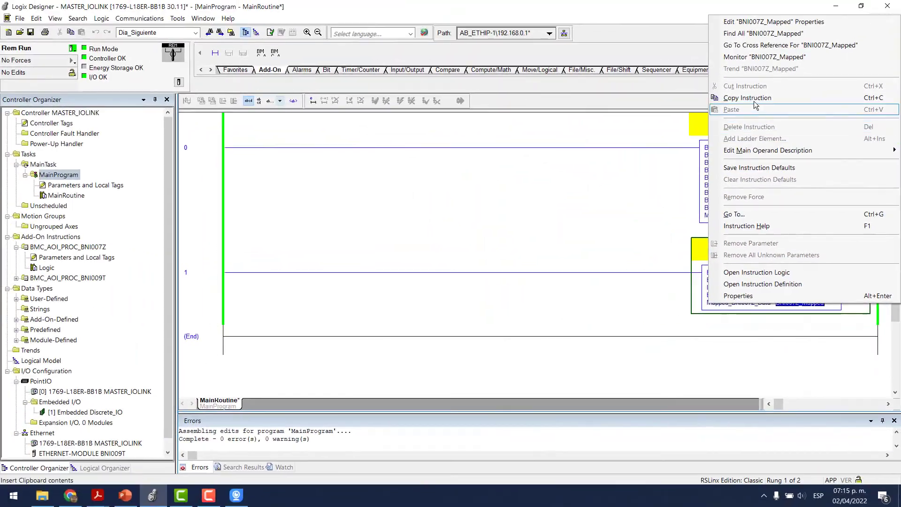
{"action": "left_click", "coordinate": [764, 57]}
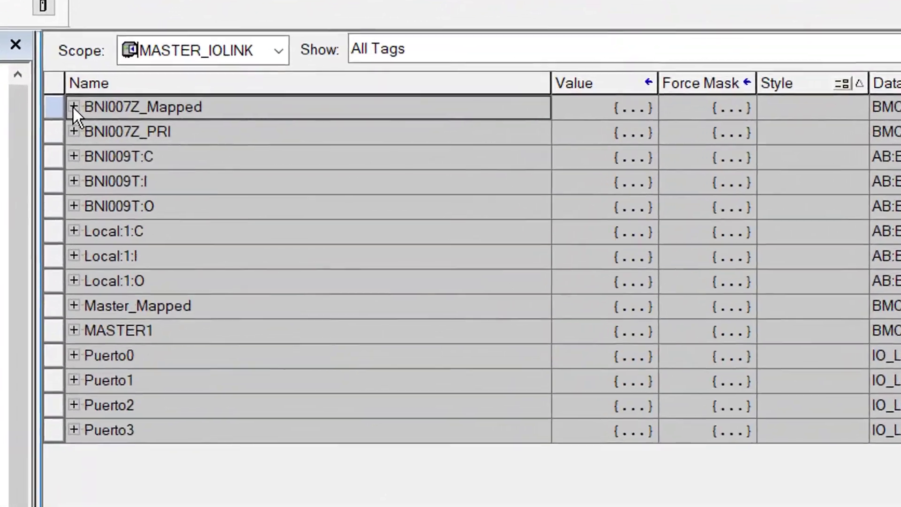
{"action": "left_click", "coordinate": [192, 126]}
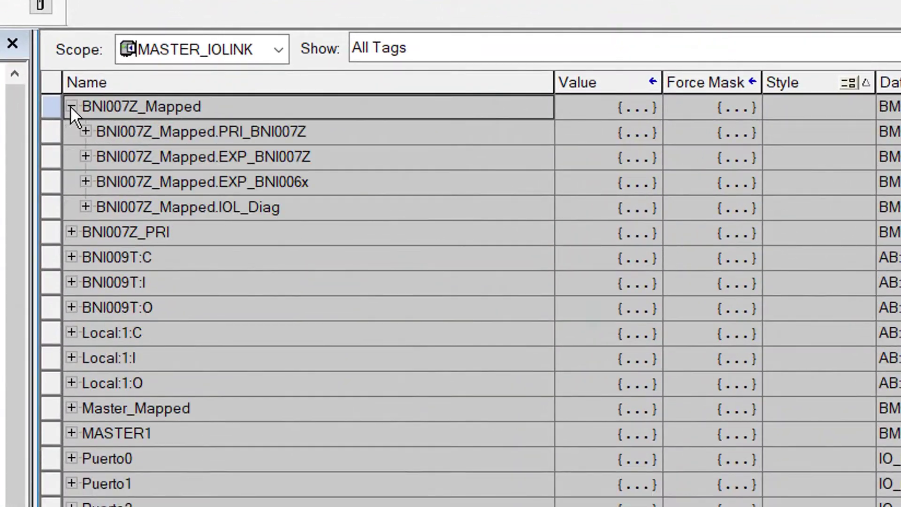
{"action": "left_click", "coordinate": [206, 132]}
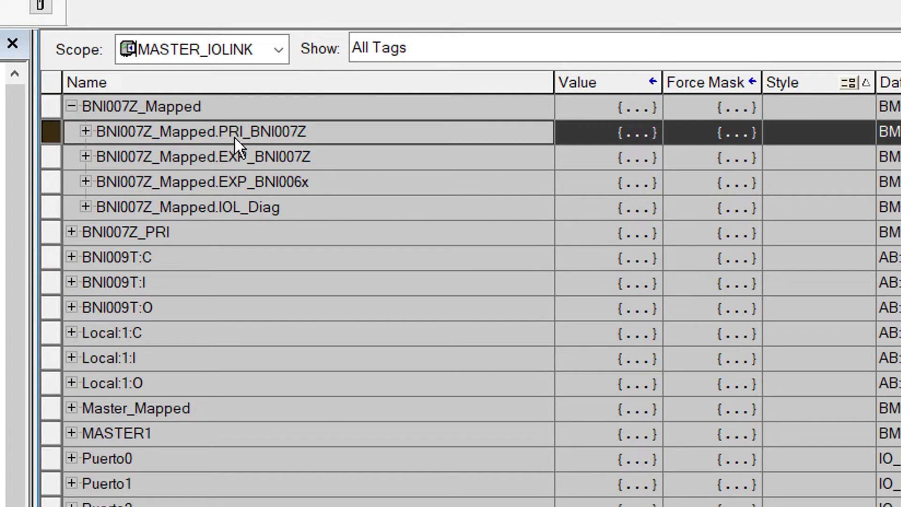
{"action": "left_click", "coordinate": [198, 162]}
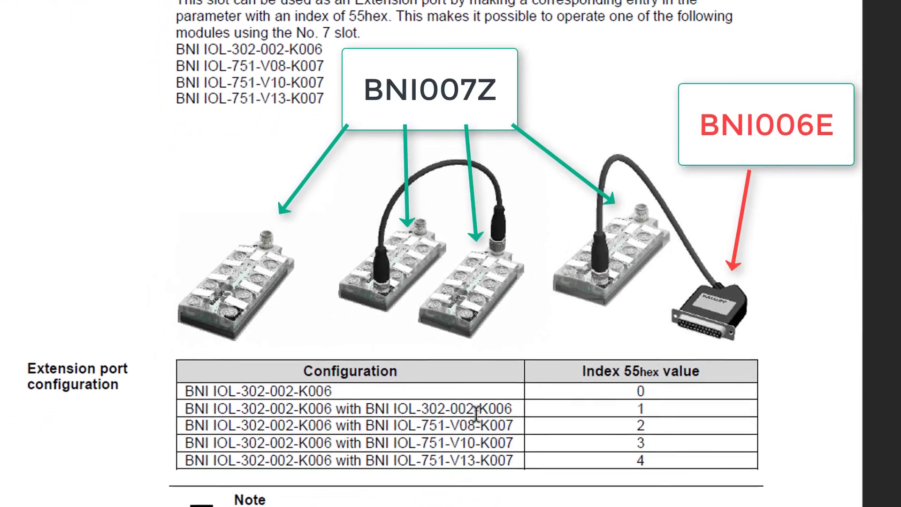
Examine the extension port configurations and their index 55hex values in the BNI IOL-302-002-K006 user's guide.
{"action": "left_click_drag", "start_coordinate": [475, 411], "coordinate": [517, 409]}
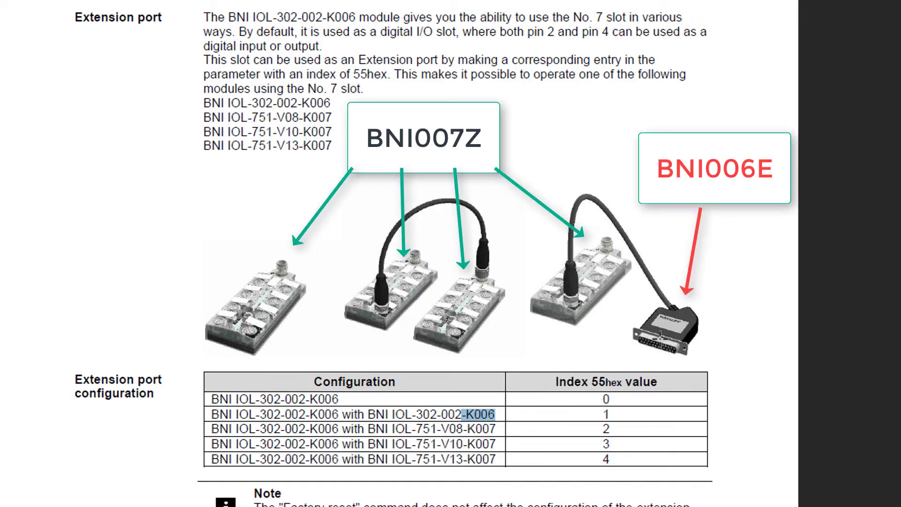
{"action": "left_click", "coordinate": [681, 307]}
{"action": "mouse_move", "coordinate": [467, 428]}
{"action": "left_mouse_down"}
{"action": "mouse_move", "coordinate": [605, 443]}
{"action": "mouse_move", "coordinate": [488, 460]}
{"action": "left_mouse_up"}
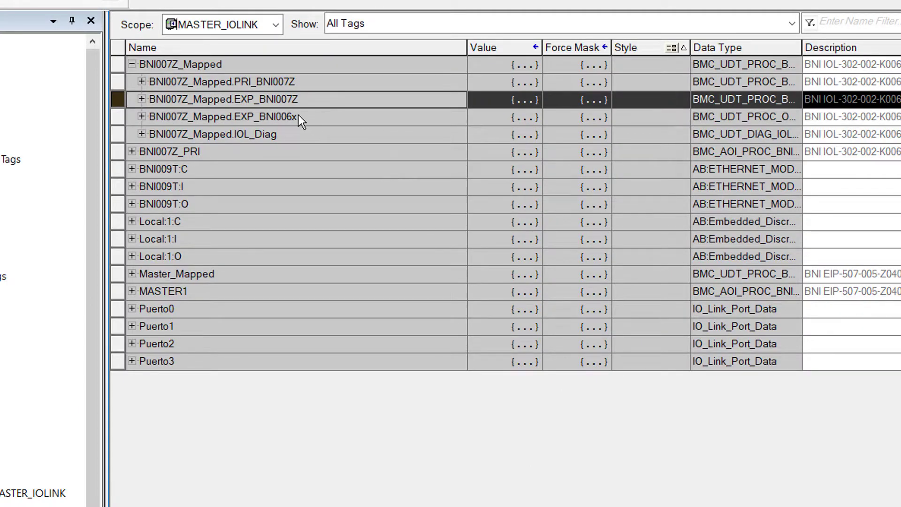
Expand BNI007Z_Mapped in the controller tags to view the individual inputs of PRI_BNI007Z.I and EXP_BNI007Z.I.
{"action": "left_click", "coordinate": [141, 99]}
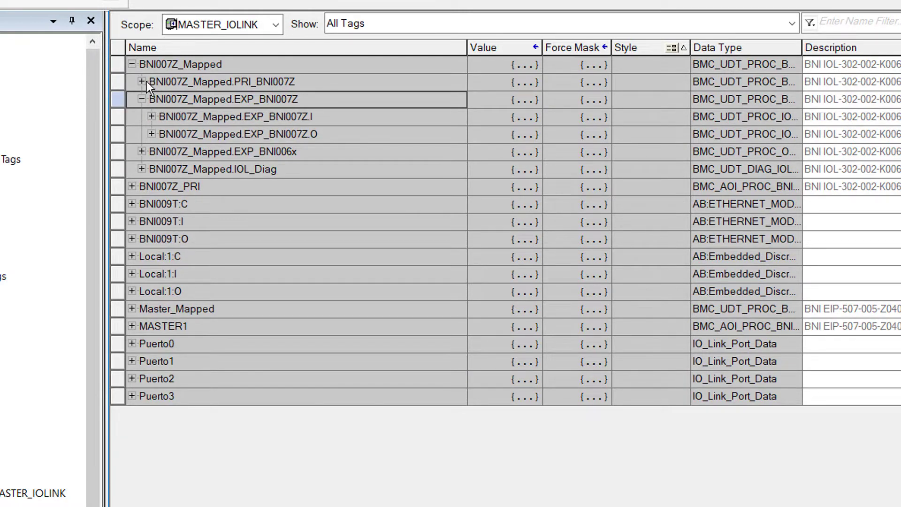
{"action": "left_click", "coordinate": [142, 81]}
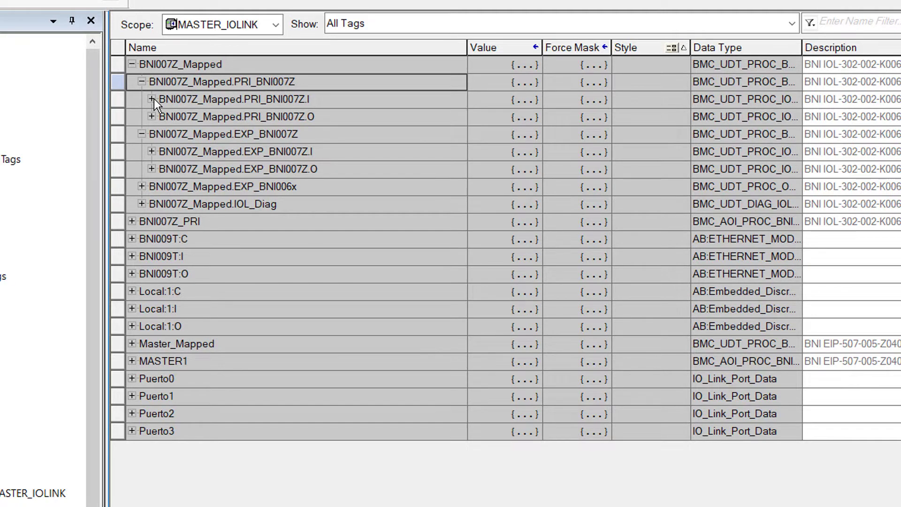
{"action": "left_click", "coordinate": [154, 99]}
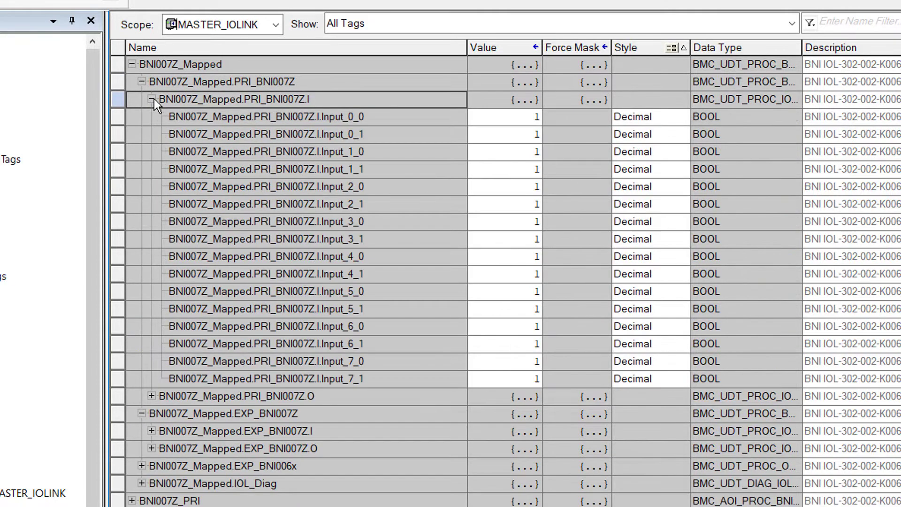
{"action": "left_click", "coordinate": [152, 431]}
{"action": "scroll", "coordinate": [404, 433], "scroll_direction": "up", "scroll_amount": 1}
{"action": "scroll", "coordinate": [405, 433], "scroll_direction": "up", "scroll_amount": 3}
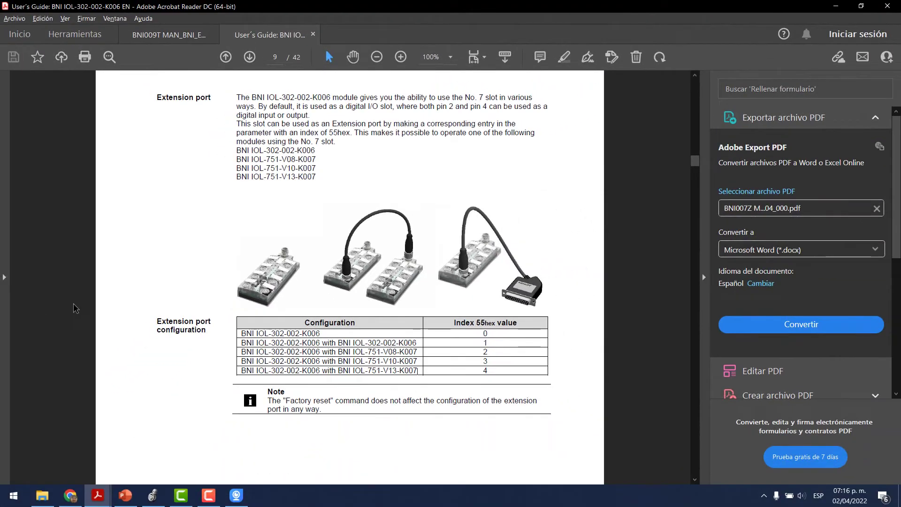
Examine the "Extension Off" configuration in section 4 of the BNI IOL-302-002-K006 user's guide.
{"action": "scroll", "coordinate": [239, 331], "scroll_direction": "down", "scroll_amount": 5}
{"action": "scroll", "coordinate": [239, 331], "scroll_direction": "down", "scroll_amount": 8}
{"action": "scroll", "coordinate": [336, 288], "scroll_direction": "up", "scroll_amount": 5}
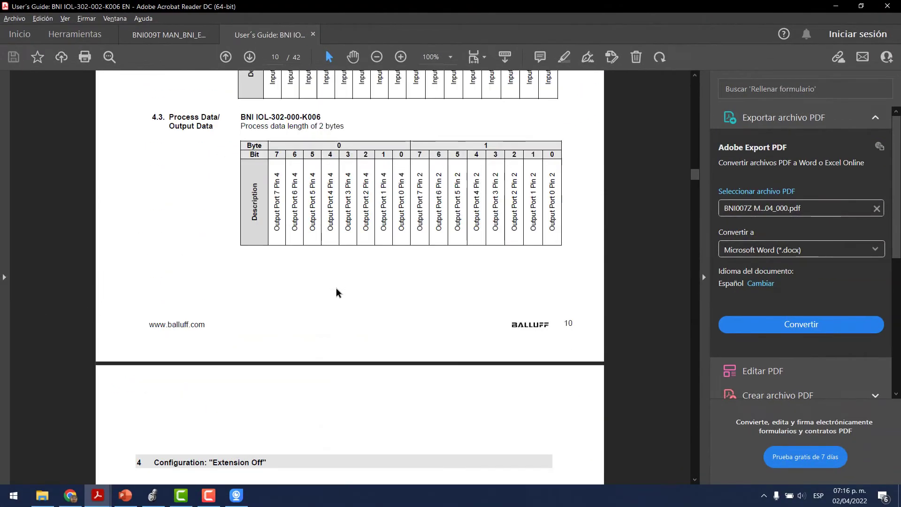
{"action": "scroll", "coordinate": [336, 289], "scroll_direction": "up", "scroll_amount": 10}
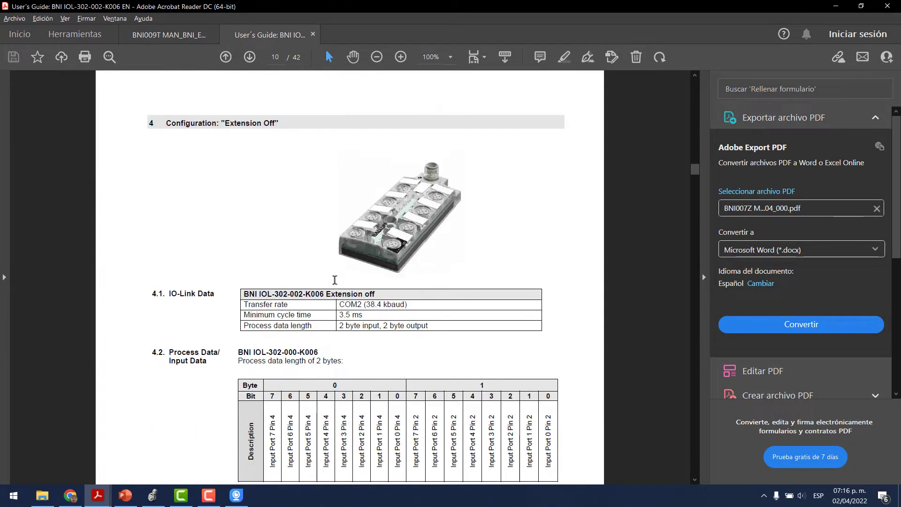
{"action": "left_click_drag", "start_coordinate": [277, 123], "coordinate": [166, 123]}
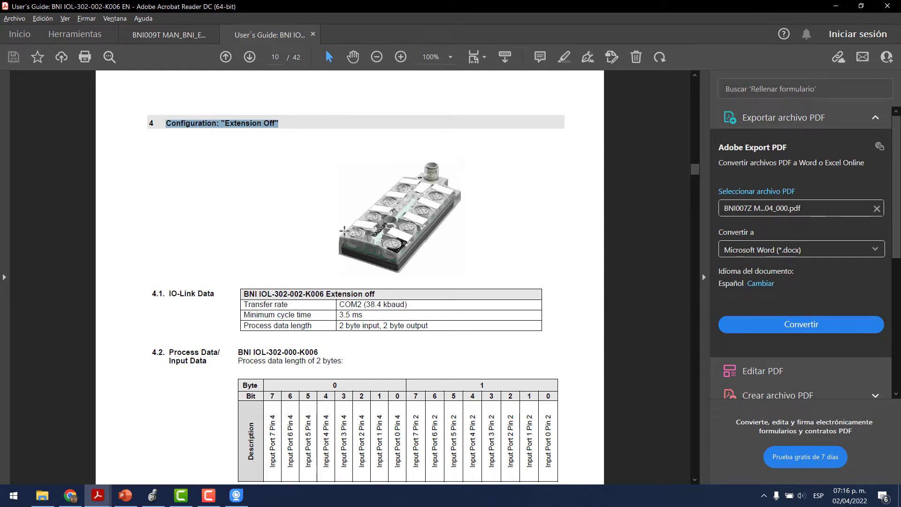
Examine section 5 for the hub extended with BNI IOL-302-002-K006, including the input process data of bytes 0 to 3.
{"action": "scroll", "coordinate": [392, 245], "scroll_direction": "down", "scroll_amount": 20}
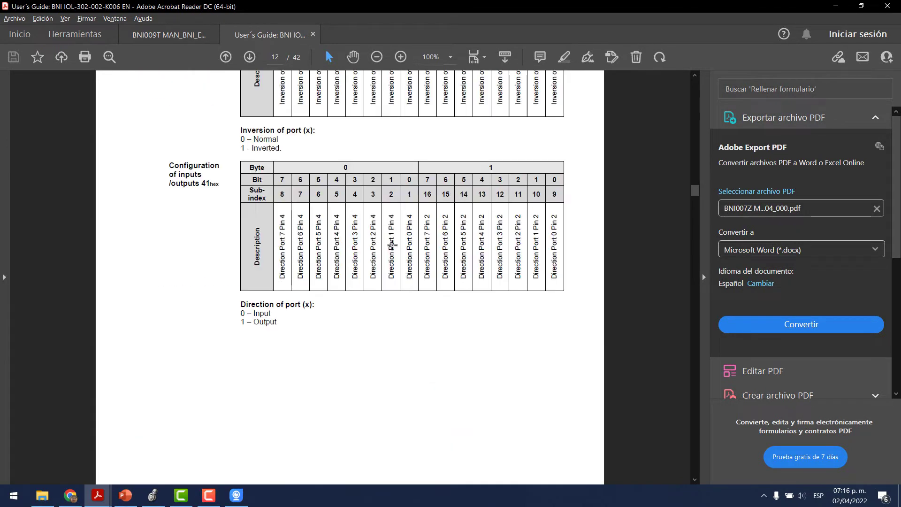
{"action": "scroll", "coordinate": [392, 244], "scroll_direction": "down", "scroll_amount": 20}
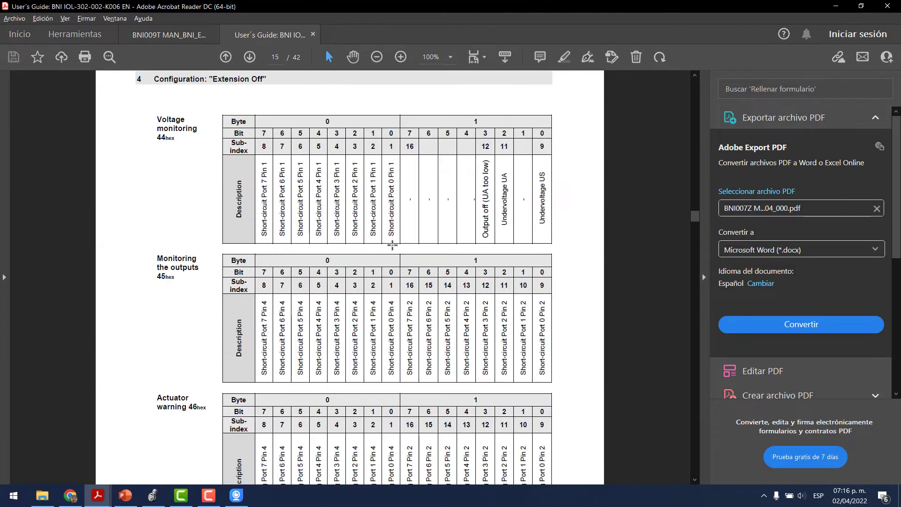
{"action": "scroll", "coordinate": [392, 244], "scroll_direction": "down", "scroll_amount": 12}
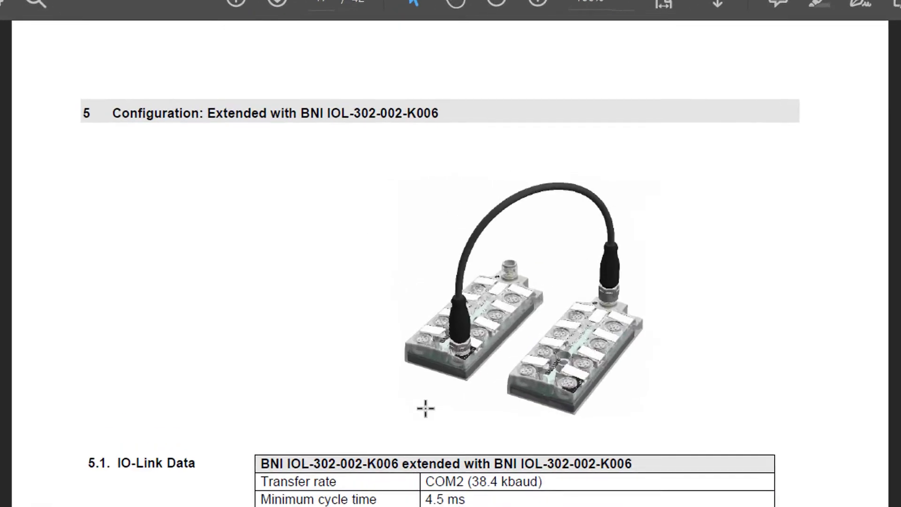
{"action": "left_click_drag", "start_coordinate": [114, 114], "coordinate": [496, 110]}
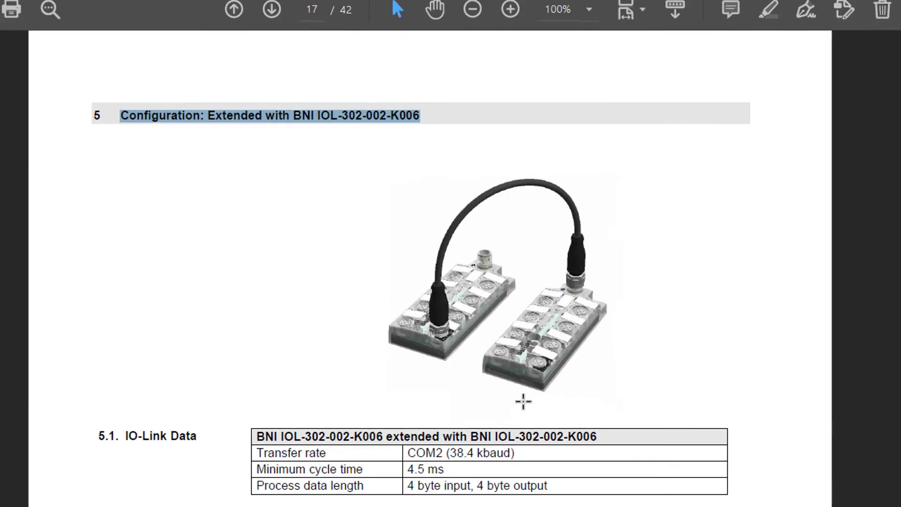
{"action": "scroll", "coordinate": [702, 273], "scroll_direction": "down", "scroll_amount": 10}
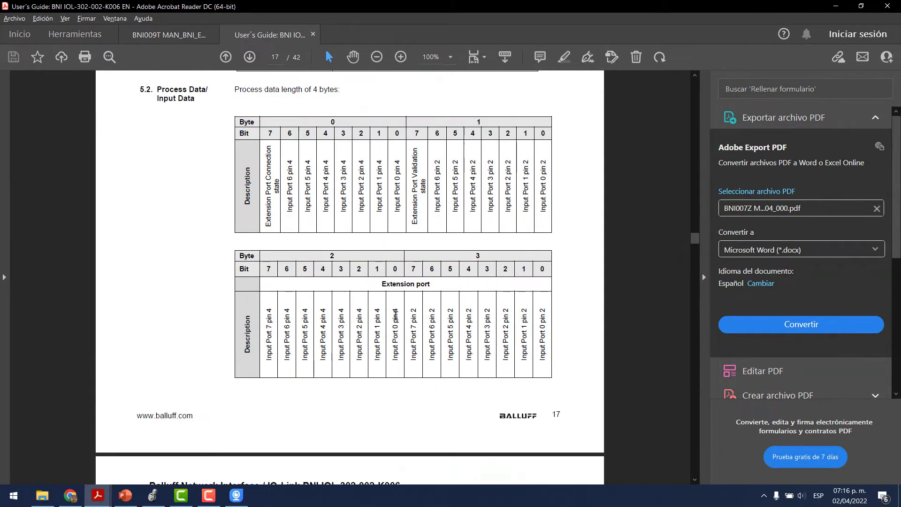
{"action": "left_click_drag", "start_coordinate": [328, 121], "coordinate": [539, 139]}
{"action": "left_click", "coordinate": [541, 132]}
{"action": "scroll", "coordinate": [360, 217], "scroll_direction": "down", "scroll_amount": 4}
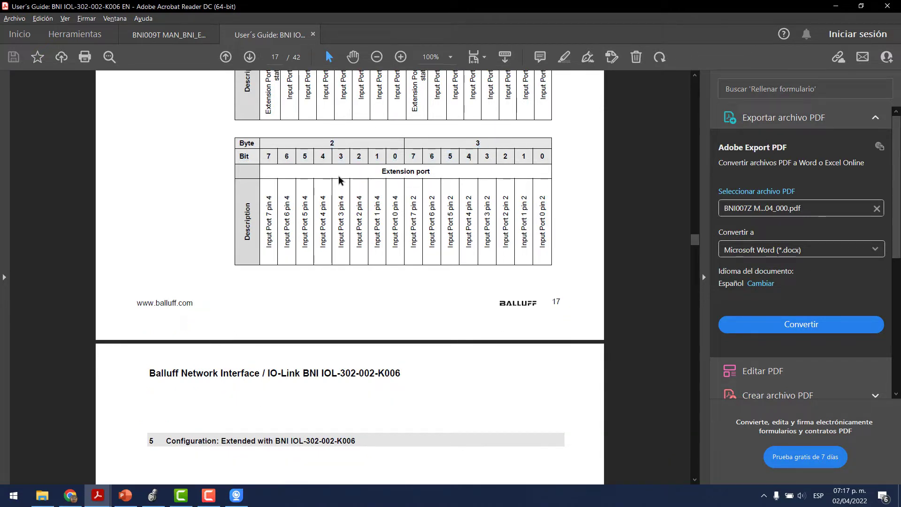
{"action": "left_click_drag", "start_coordinate": [432, 172], "coordinate": [364, 173]}
{"action": "scroll", "coordinate": [422, 200], "scroll_direction": "up", "scroll_amount": 4}
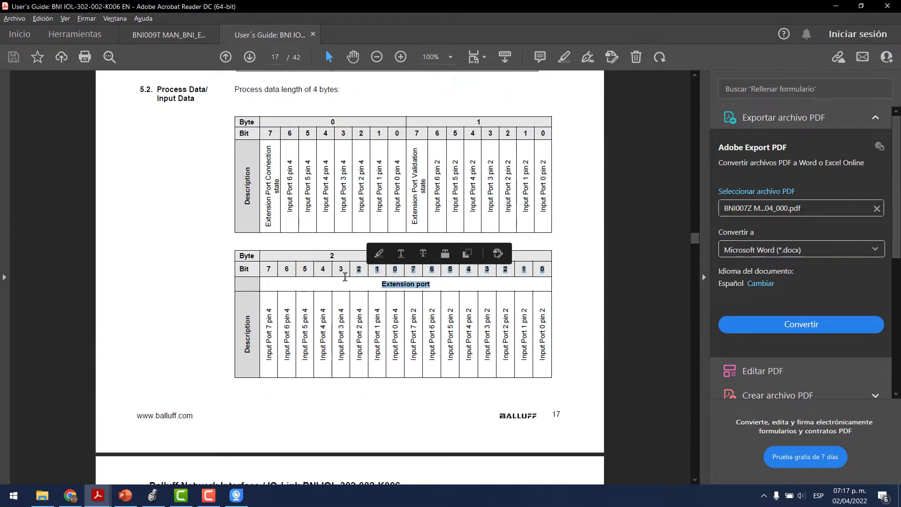
Examine the extended configuration's output process data and locate the Parameter Data/Demand Data tables in section 5.4.
{"action": "scroll", "coordinate": [422, 200], "scroll_direction": "down", "scroll_amount": 16}
{"action": "scroll", "coordinate": [346, 269], "scroll_direction": "down", "scroll_amount": 18}
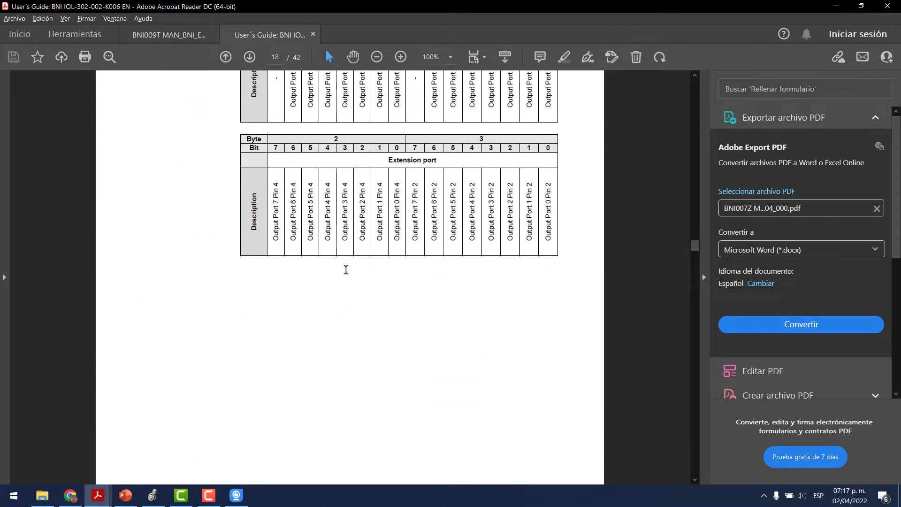
{"action": "scroll", "coordinate": [346, 269], "scroll_direction": "down", "scroll_amount": 7}
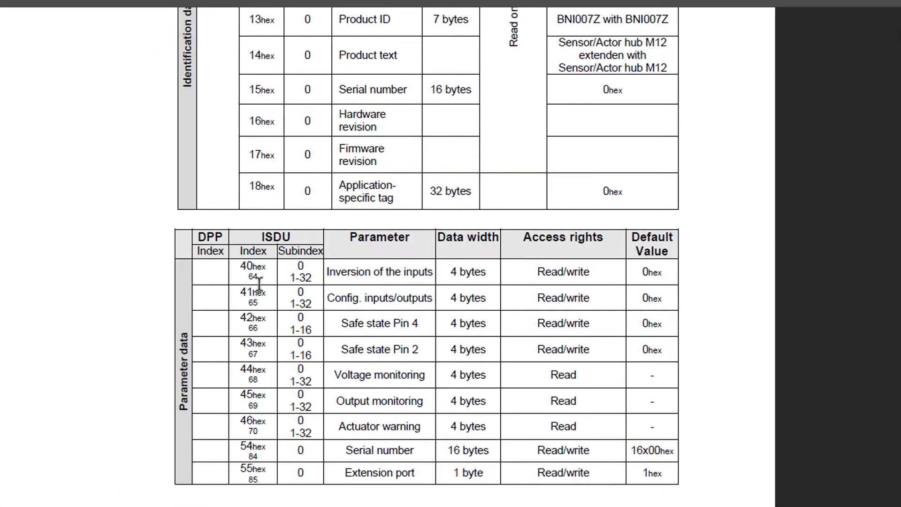
{"action": "scroll", "coordinate": [259, 285], "scroll_direction": "up", "scroll_amount": 5}
{"action": "left_click_drag", "start_coordinate": [71, 125], "coordinate": [147, 145]}
{"action": "scroll", "coordinate": [163, 322], "scroll_direction": "down", "scroll_amount": 4}
{"action": "scroll", "coordinate": [163, 322], "scroll_direction": "up", "scroll_amount": 2}
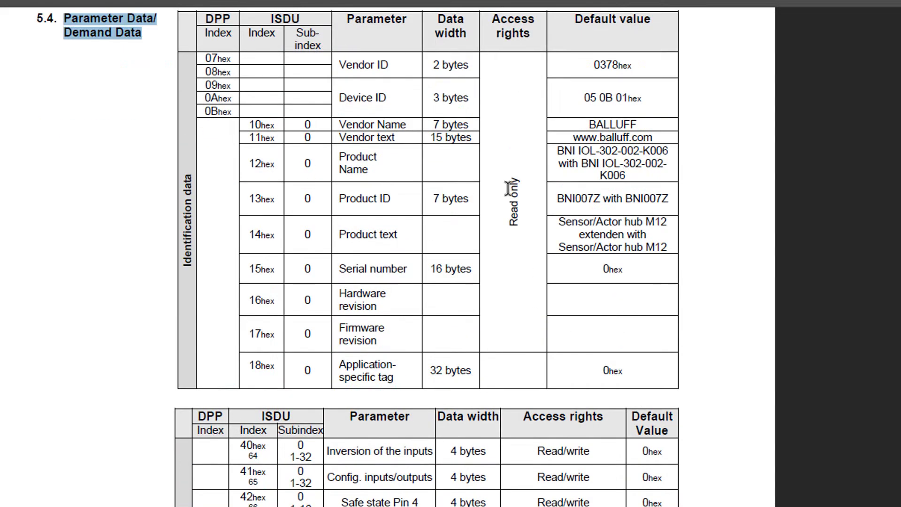
Compare the access rights of the identification data and the parameter data in section 5.4.
{"action": "left_click_drag", "start_coordinate": [511, 175], "coordinate": [513, 226]}
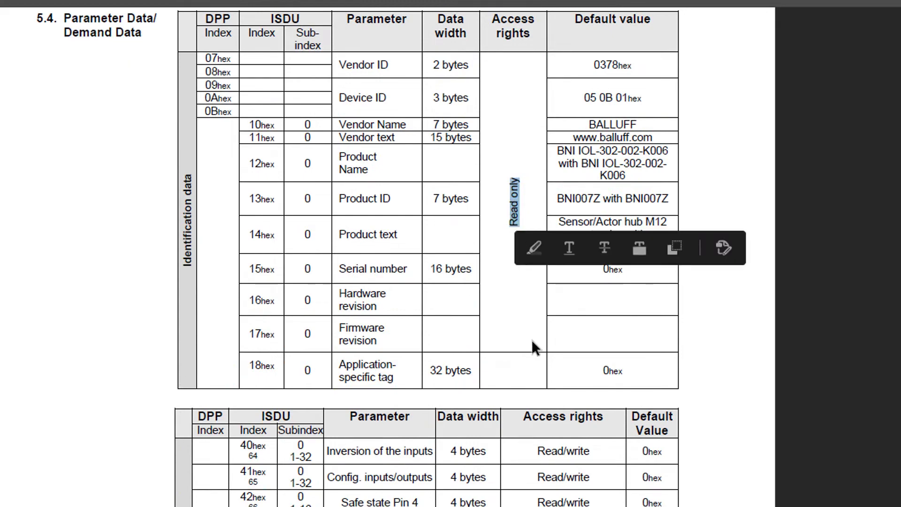
{"action": "left_click", "coordinate": [515, 175]}
{"action": "left_click_drag", "start_coordinate": [515, 175], "coordinate": [513, 228]}
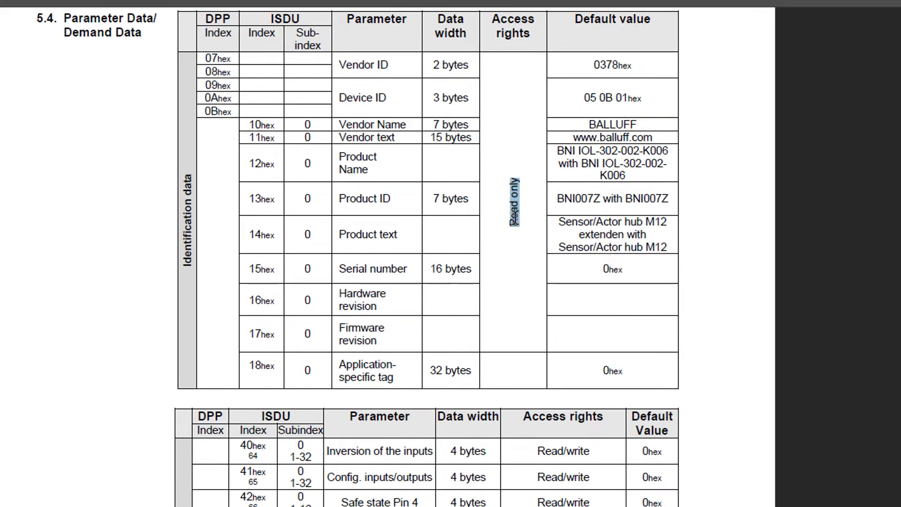
{"action": "scroll", "coordinate": [508, 353], "scroll_direction": "down", "scroll_amount": 3}
{"action": "mouse_move", "coordinate": [527, 271]}
{"action": "left_mouse_down"}
{"action": "mouse_move", "coordinate": [586, 281]}
{"action": "mouse_move", "coordinate": [580, 356]}
{"action": "left_mouse_up"}
{"action": "scroll", "coordinate": [602, 333], "scroll_direction": "up", "scroll_amount": 1}
{"action": "scroll", "coordinate": [690, 212], "scroll_direction": "up", "scroll_amount": 3}
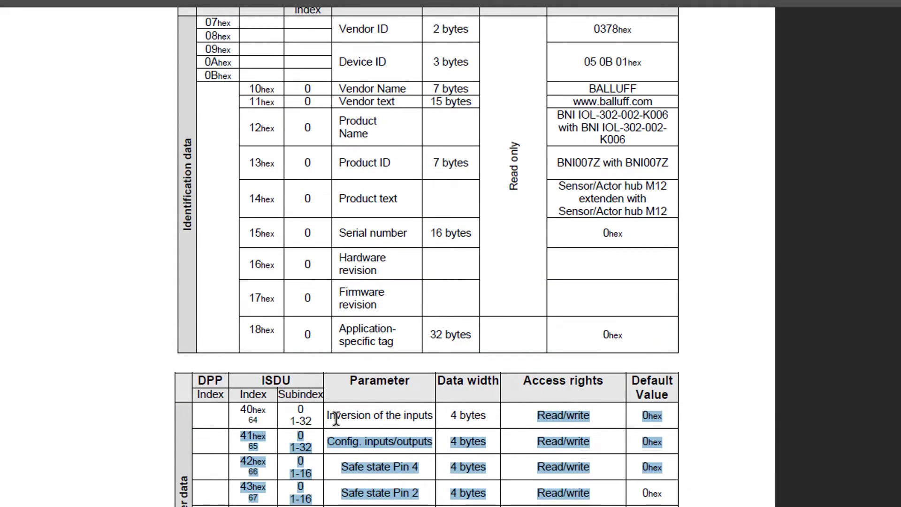
Look up the hexadecimal index, decimal index and subindex of the Inversion of the inputs parameter.
{"action": "left_click_drag", "start_coordinate": [327, 415], "coordinate": [437, 423]}
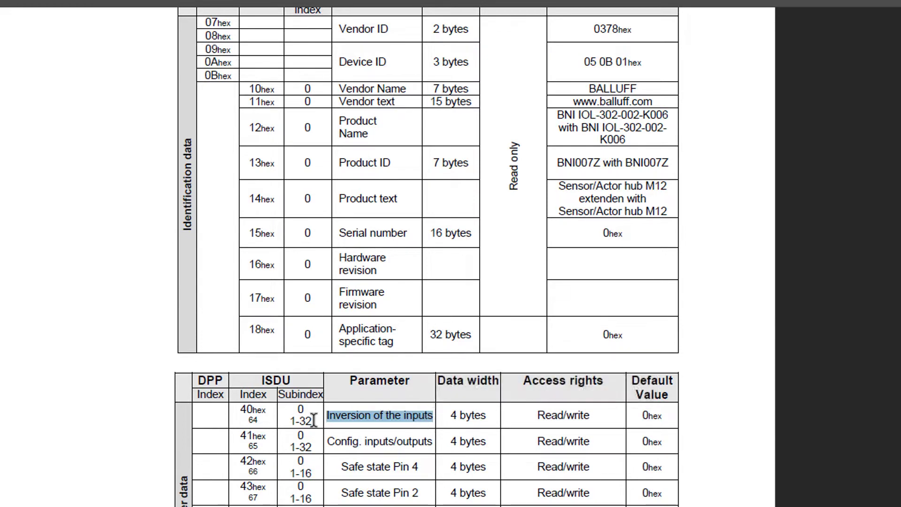
{"action": "left_click_drag", "start_coordinate": [238, 413], "coordinate": [266, 411]}
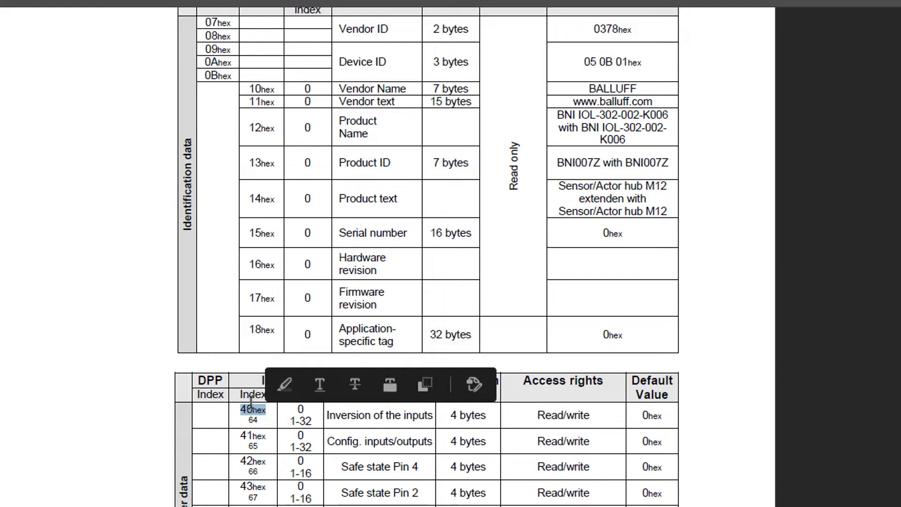
{"action": "left_click", "coordinate": [257, 419]}
{"action": "double_click", "coordinate": [257, 418]}
{"action": "left_click", "coordinate": [313, 425]}
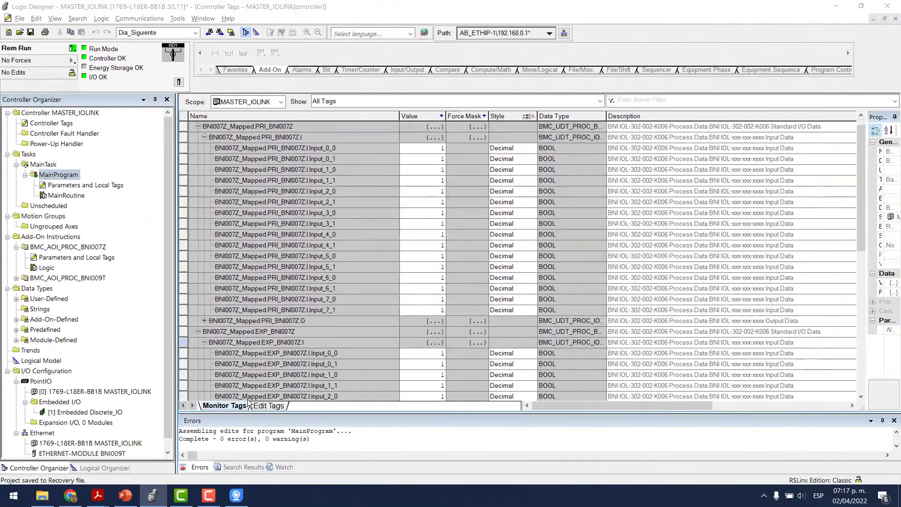
Switch to the BNI009T web page in Chrome and read parameter index 0x40, subindex 0, of the port 0 device.
{"action": "key", "text": "alt+Tab"}
{"action": "left_click", "coordinate": [70, 496]}
{"action": "left_click", "coordinate": [75, 5]}
{"action": "left_click", "coordinate": [286, 356]}
{"action": "key", "text": "BackSpace"}
{"action": "key", "text": "BackSpace"}
{"action": "type", "text": "40"}
{"action": "left_click", "coordinate": [338, 346]}
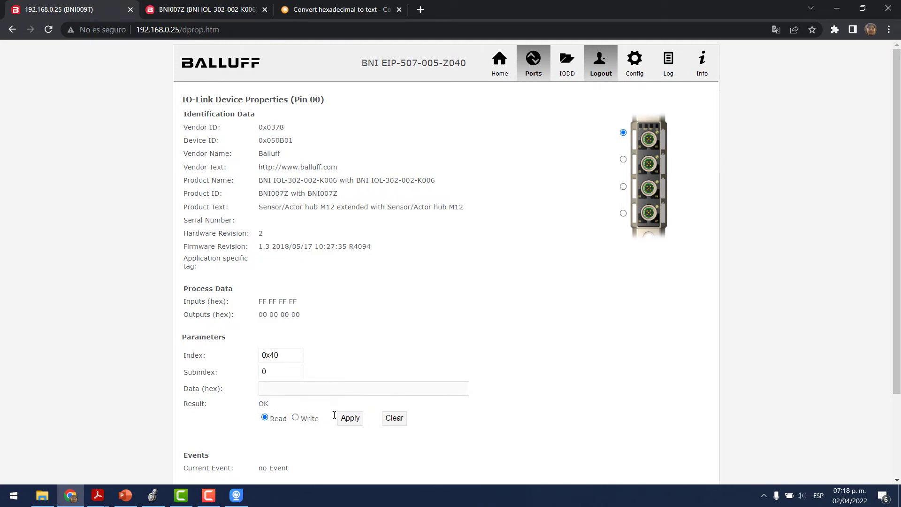
{"action": "left_click", "coordinate": [350, 418]}
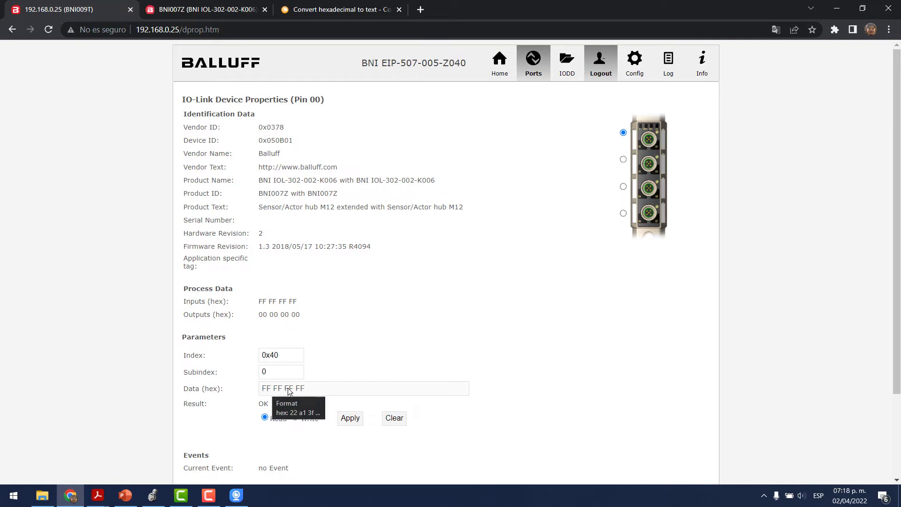
Open the Windows Calculator from a system search for "calc".
{"action": "left_click", "coordinate": [13, 495]}
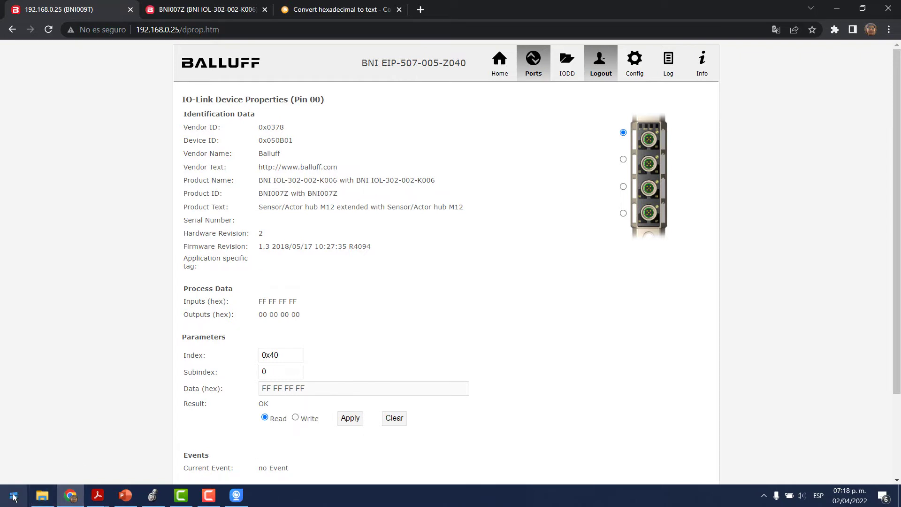
{"action": "type", "text": "calc"}
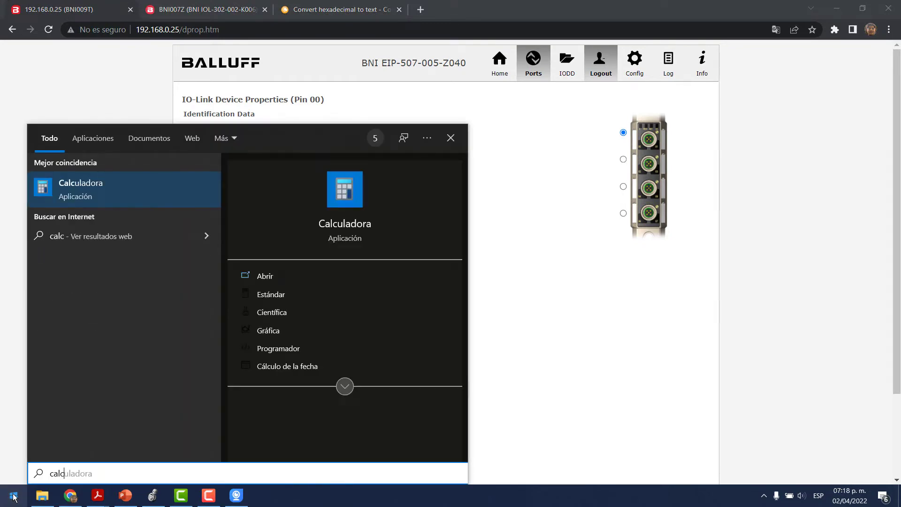
{"action": "key", "text": "Return"}
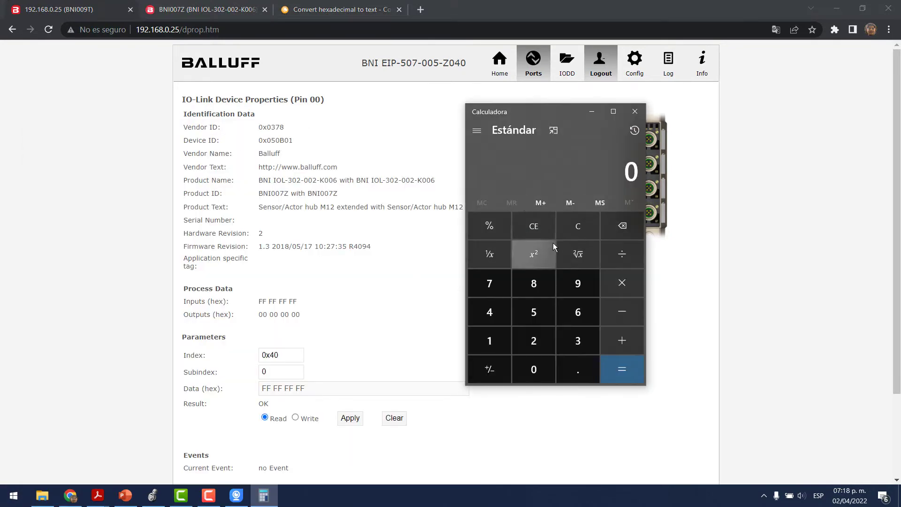
Set the calculator to Programmer mode and convert the hexadecimal value FFFF FFFF to binary.
{"action": "left_click", "coordinate": [476, 129]}
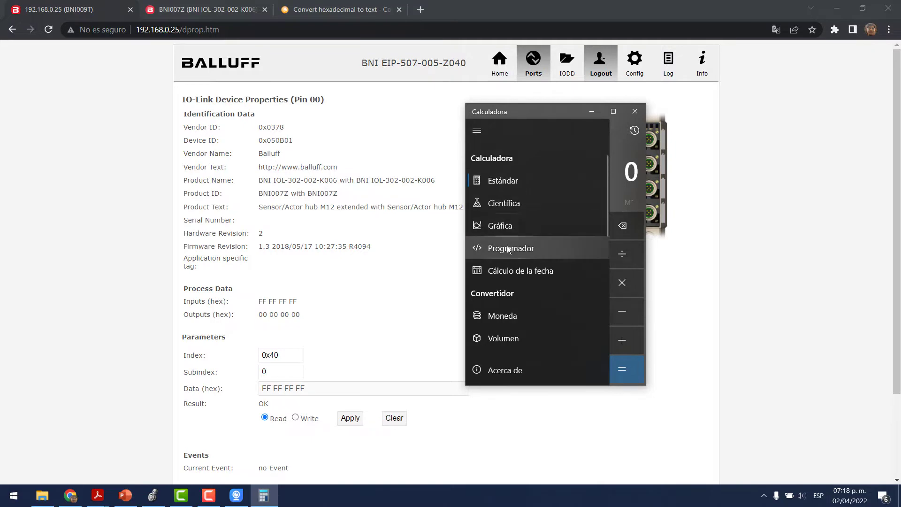
{"action": "left_click", "coordinate": [527, 248]}
{"action": "left_click", "coordinate": [486, 182]}
{"action": "left_click", "coordinate": [483, 368]}
{"action": "left_click", "coordinate": [484, 368]}
{"action": "left_click", "coordinate": [483, 368]}
{"action": "left_click", "coordinate": [483, 369]}
{"action": "left_click", "coordinate": [483, 368]}
{"action": "left_click", "coordinate": [483, 368]}
{"action": "left_click", "coordinate": [483, 368]}
{"action": "left_click", "coordinate": [484, 368]}
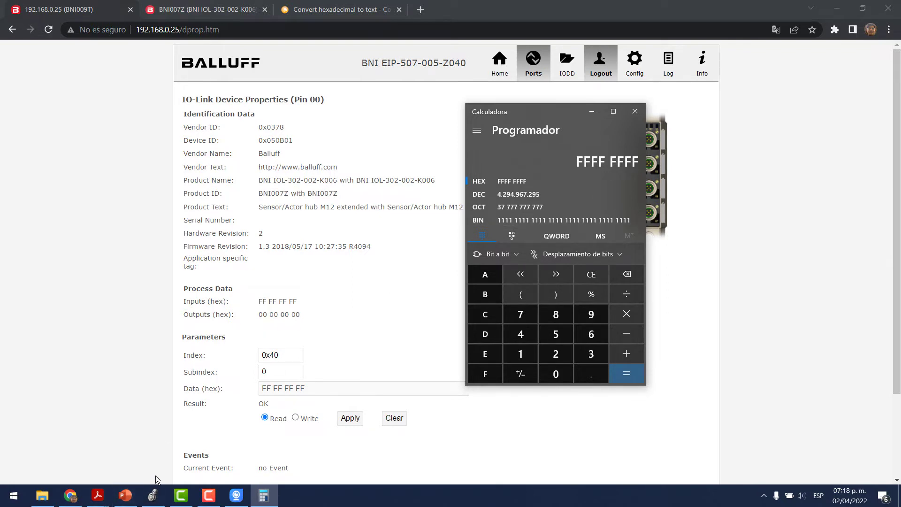
Look up what the values 0 and 1 mean for Inversion of the inputs 40hex in the BNI007Z user's guide in Acrobat Reader.
{"action": "left_click", "coordinate": [212, 4]}
{"action": "left_click", "coordinate": [107, 4]}
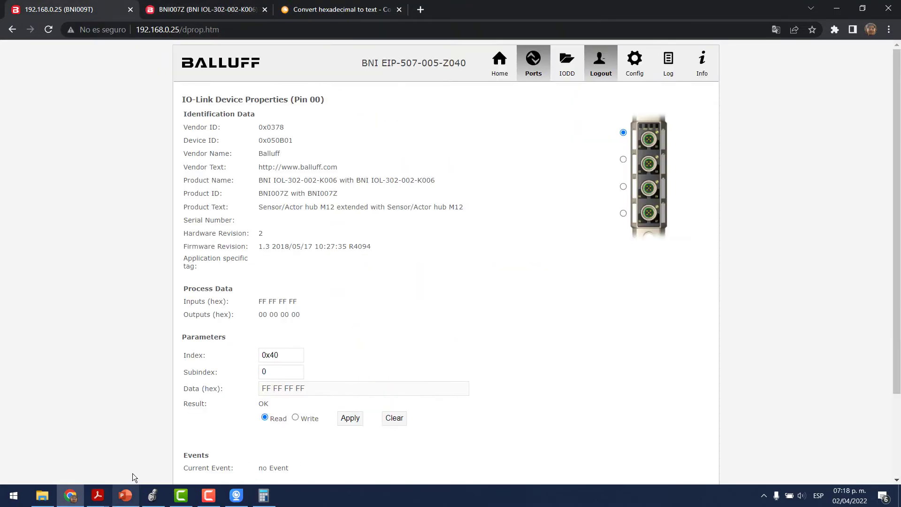
{"action": "mouse_move", "coordinate": [99, 496]}
{"action": "left_click", "coordinate": [150, 458]}
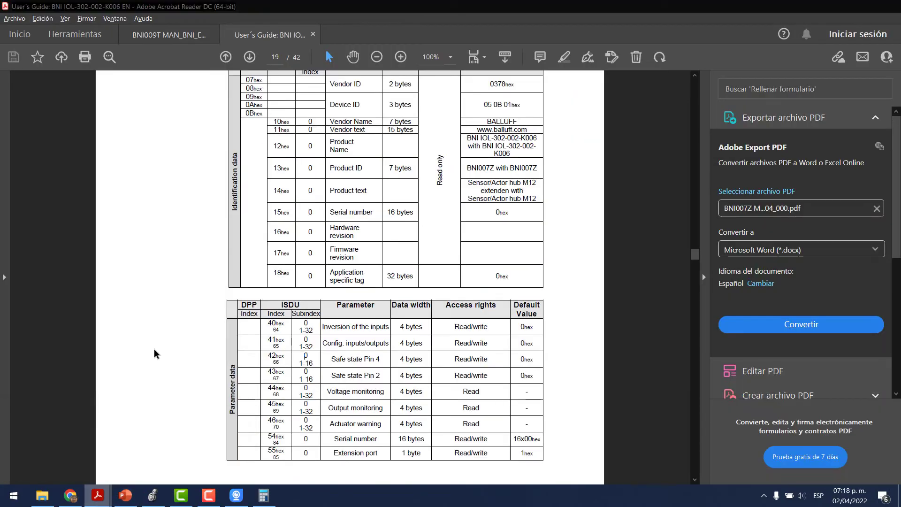
{"action": "scroll", "coordinate": [171, 328], "scroll_direction": "down", "scroll_amount": 10}
{"action": "scroll", "coordinate": [192, 347], "scroll_direction": "up", "scroll_amount": 5}
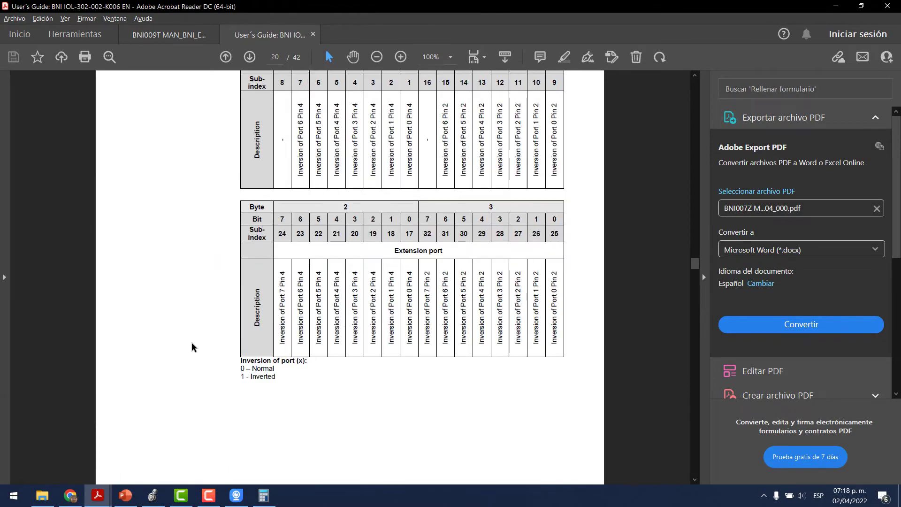
{"action": "scroll", "coordinate": [223, 188], "scroll_direction": "down", "scroll_amount": 1}
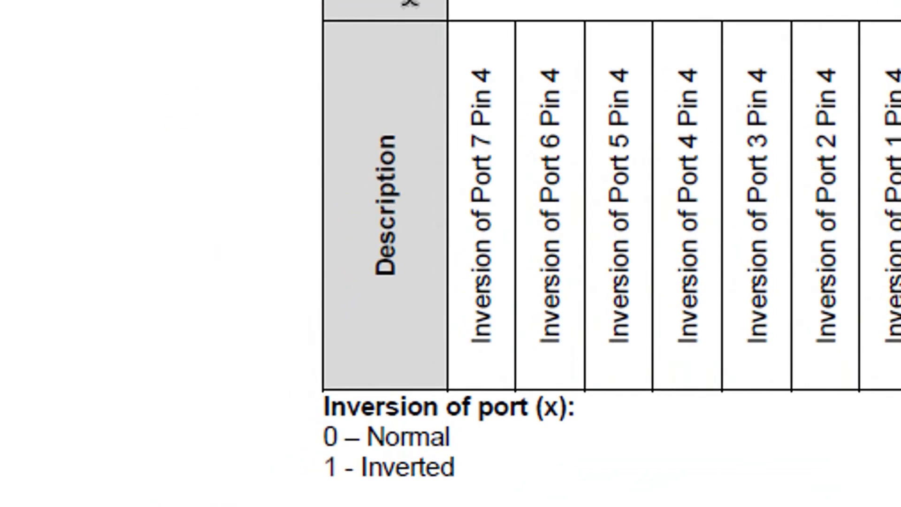
{"action": "left_click_drag", "start_coordinate": [455, 297], "coordinate": [305, 294]}
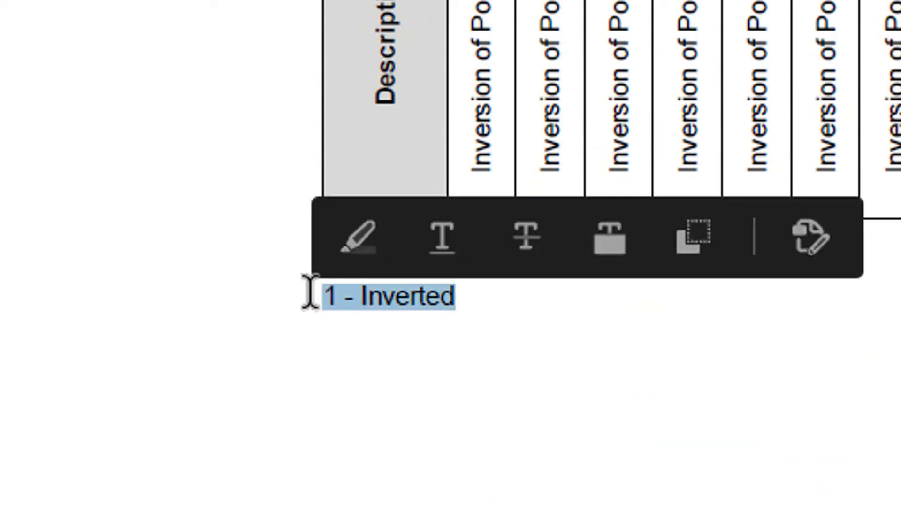
{"action": "left_click", "coordinate": [424, 314]}
{"action": "left_click_drag", "start_coordinate": [456, 265], "coordinate": [324, 267]}
{"action": "left_click", "coordinate": [517, 331]}
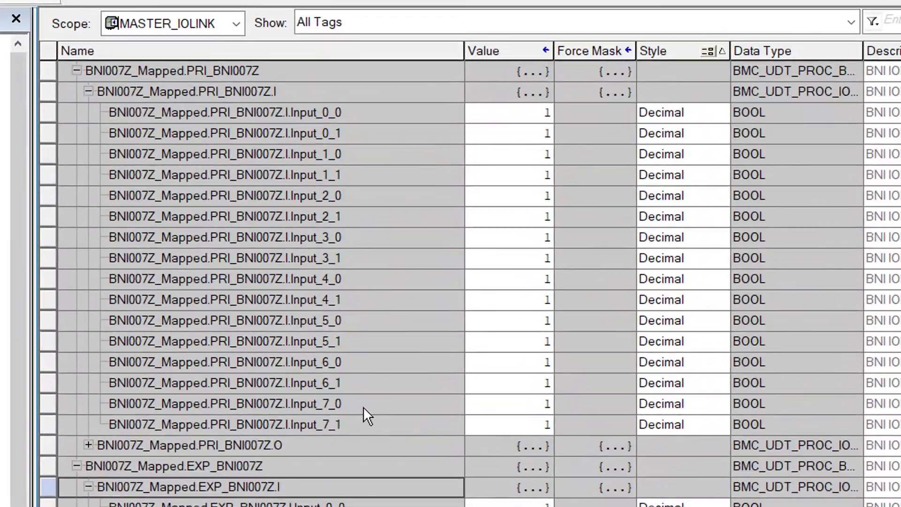
Collapse the BNI007Z_Mapped.PRI_BNI007Z.I members in the Logix Designer controller tags and inspect the EXP_BNI007Z.I input values.
{"action": "scroll", "coordinate": [367, 446], "scroll_direction": "up", "scroll_amount": 1}
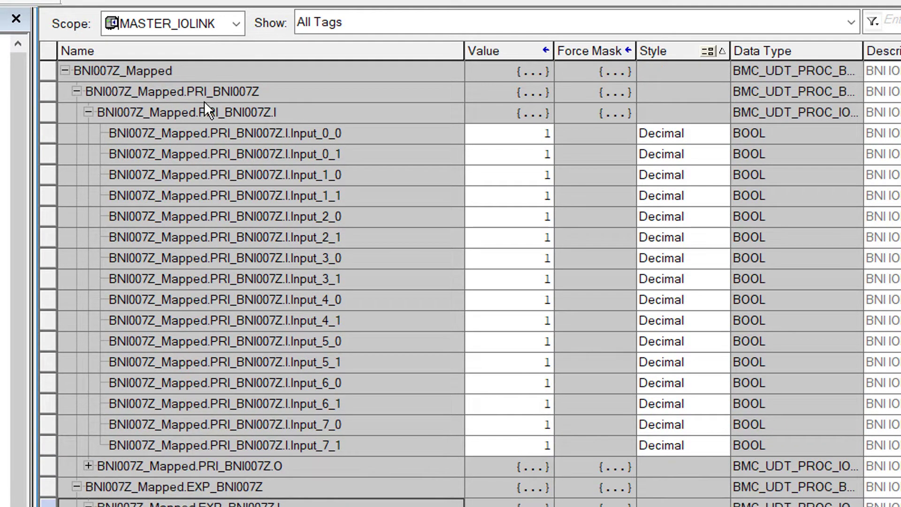
{"action": "left_click", "coordinate": [88, 112]}
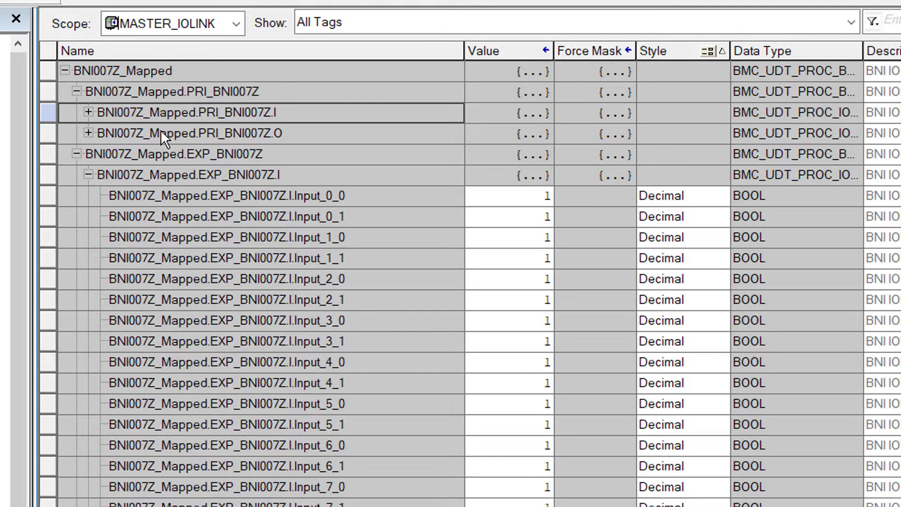
{"action": "left_click", "coordinate": [210, 153]}
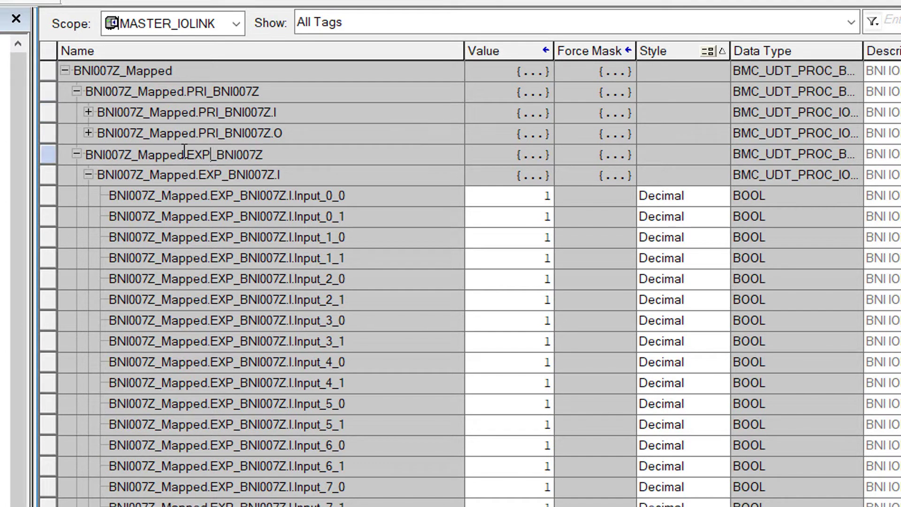
{"action": "left_click", "coordinate": [286, 175]}
{"action": "double_click", "coordinate": [287, 174]}
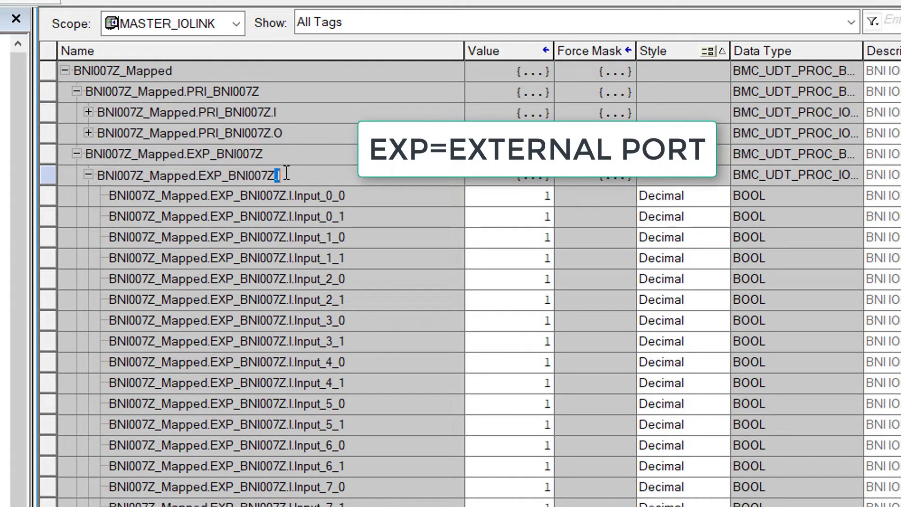
{"action": "left_click", "coordinate": [319, 196]}
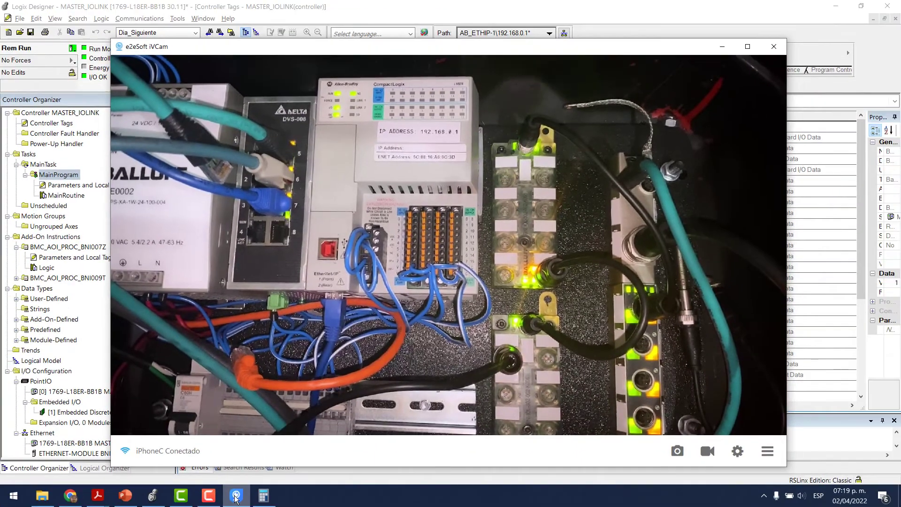
Arrange the iVCam view beside Logix Designer and narrow the Controller Organizer to expose the tag values.
{"action": "key", "text": "super+Right"}
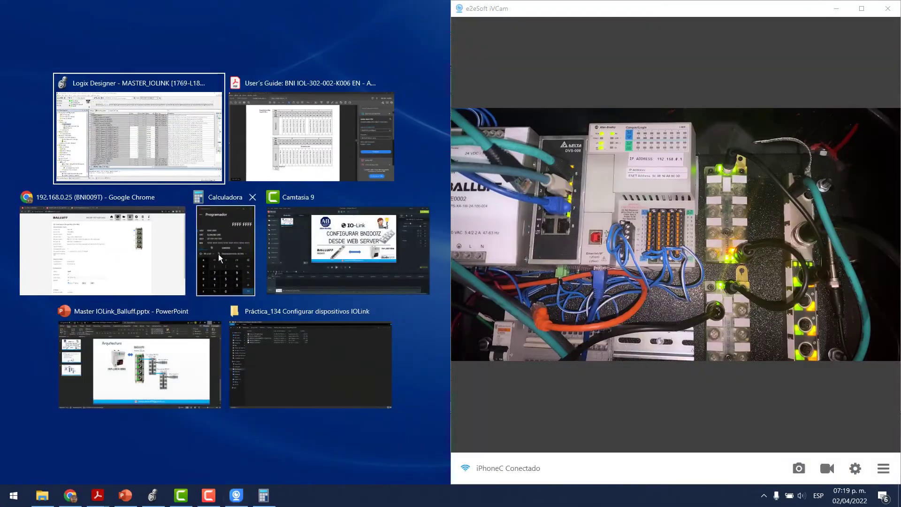
{"action": "left_click", "coordinate": [202, 165]}
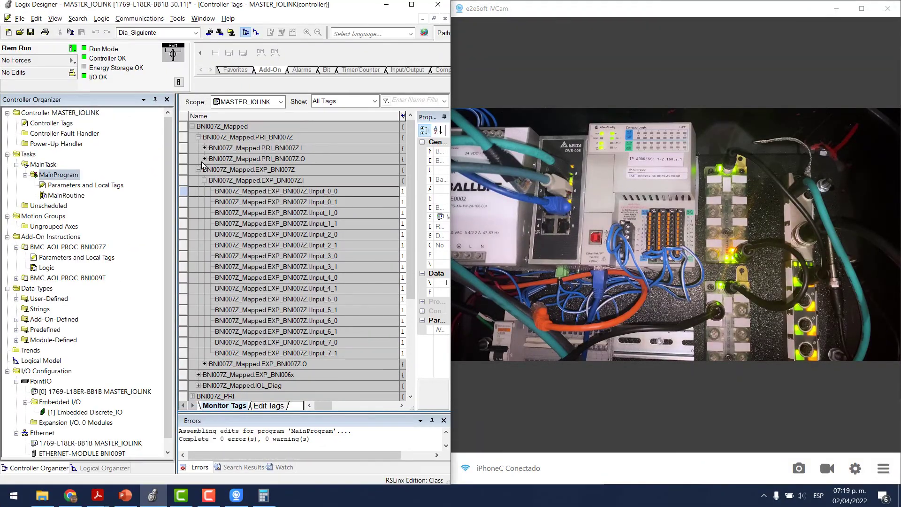
{"action": "left_click_drag", "start_coordinate": [177, 208], "coordinate": [121, 208]}
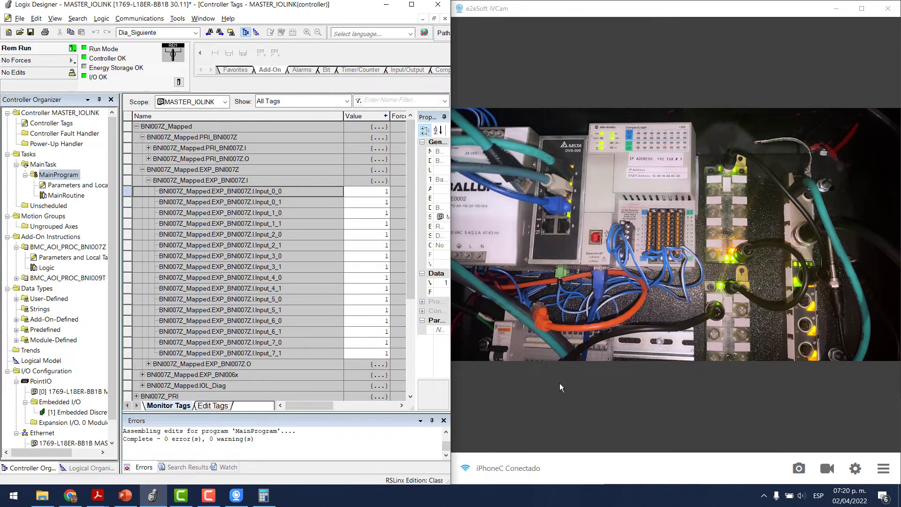
Review the normal setting, the index and the subindexes of Inversion of the inputs in the user's guide, comparing with the web page's parameter fields.
{"action": "mouse_move", "coordinate": [92, 499]}
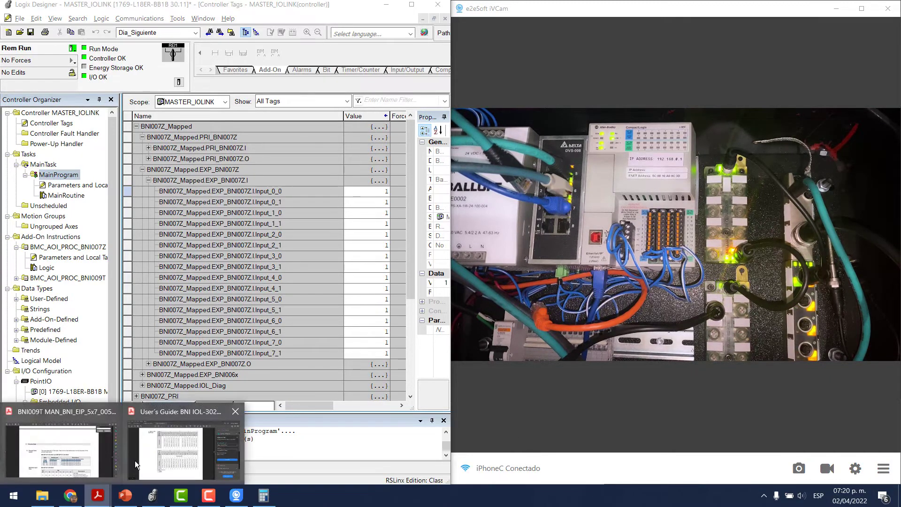
{"action": "left_click", "coordinate": [263, 446]}
{"action": "left_click_drag", "start_coordinate": [239, 414], "coordinate": [275, 414]}
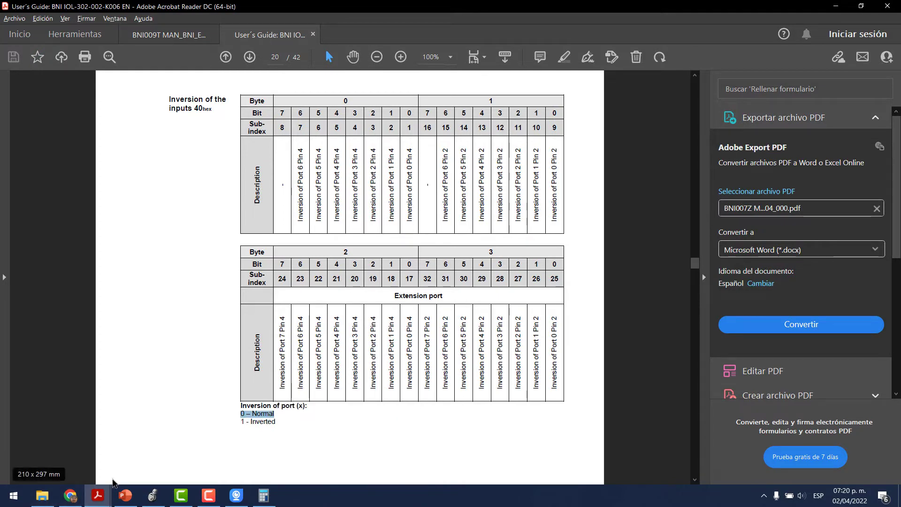
{"action": "left_click", "coordinate": [70, 496]}
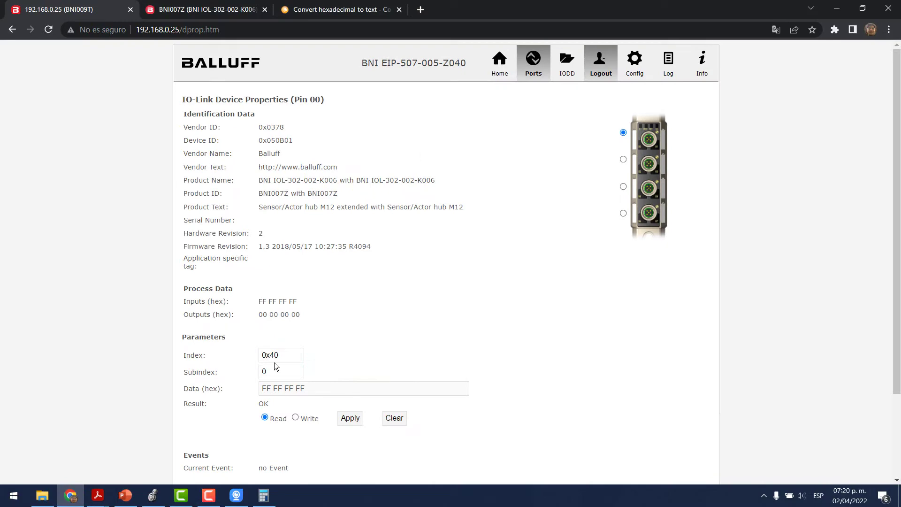
{"action": "key", "text": "alt+Tab"}
{"action": "left_click_drag", "start_coordinate": [197, 109], "coordinate": [212, 109]}
{"action": "left_click_drag", "start_coordinate": [262, 127], "coordinate": [552, 130]}
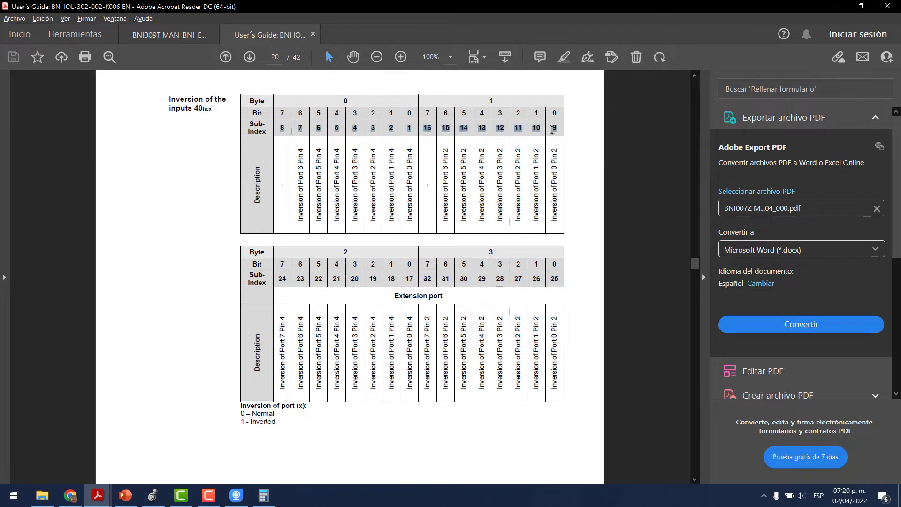
{"action": "left_click", "coordinate": [589, 173]}
Write 00 00 00 00 to parameter index 0x40, subindex 0, on the BNI009T web page in Chrome.
{"action": "key", "text": "alt+Tab"}
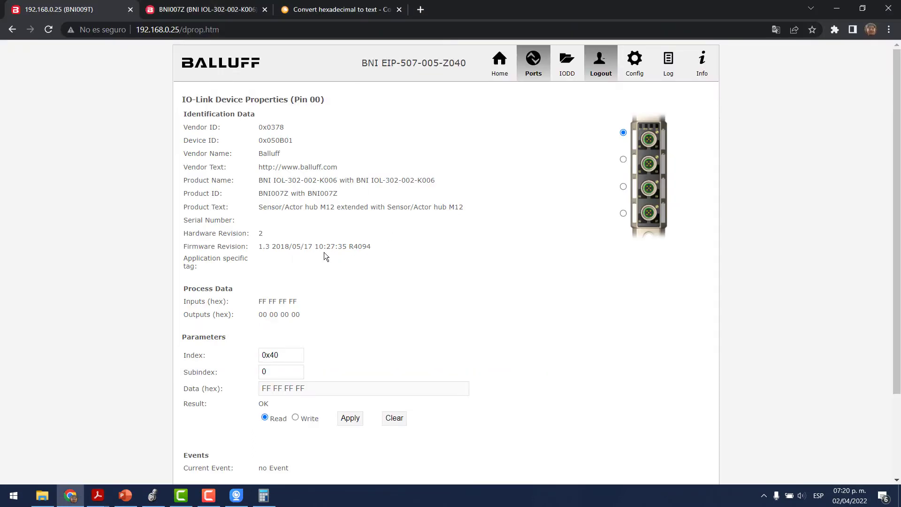
{"action": "left_click", "coordinate": [270, 374]}
{"action": "left_click", "coordinate": [283, 392]}
{"action": "left_click", "coordinate": [296, 418]}
{"action": "left_click_drag", "start_coordinate": [314, 388], "coordinate": [203, 391]}
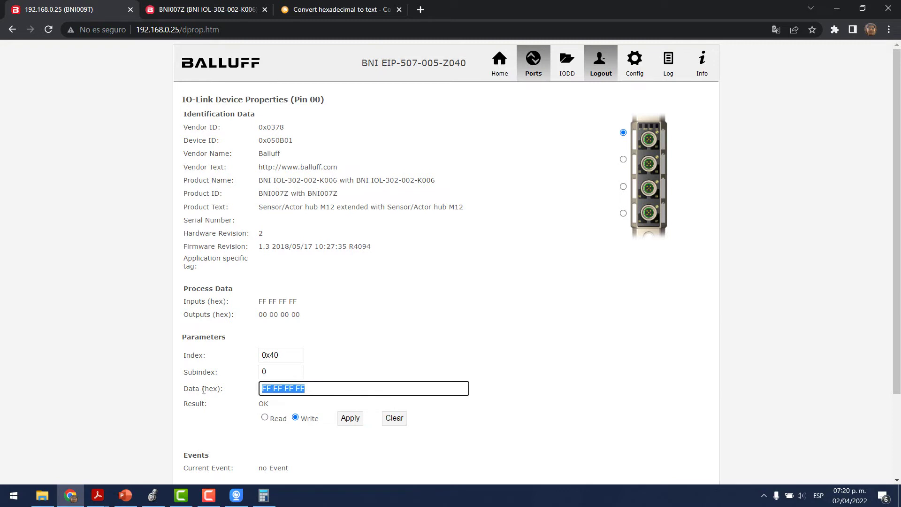
{"action": "type", "text": "00 00 00 00"}
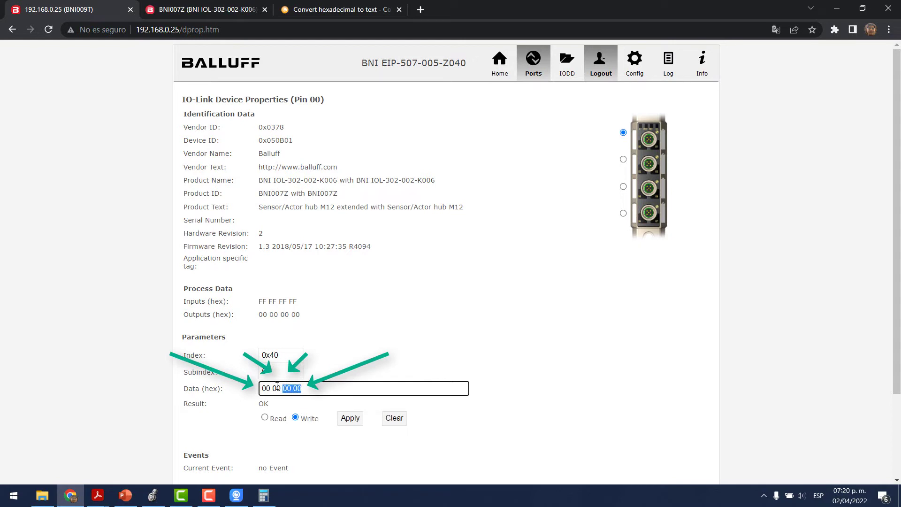
{"action": "left_click", "coordinate": [519, 397]}
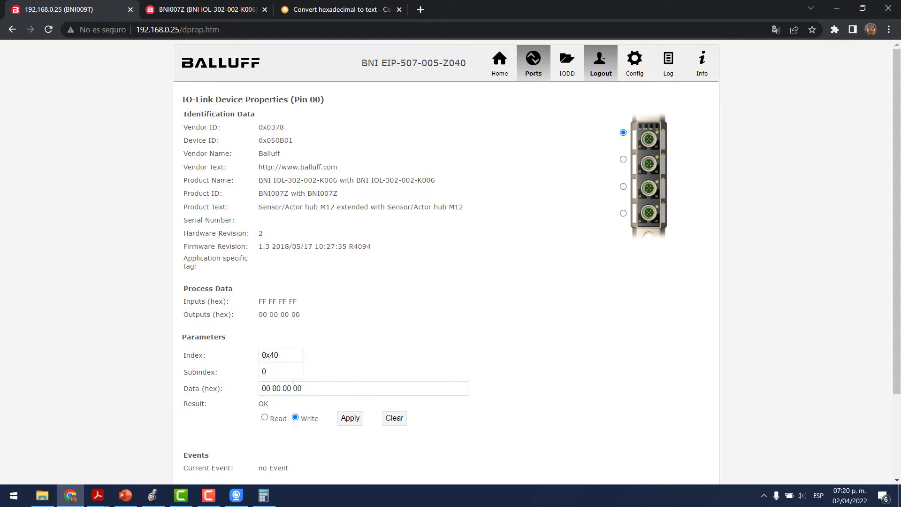
{"action": "left_click", "coordinate": [337, 415]}
Check the EXP_BNI007Z.I input values in Logix Designer alongside the iVCam hardware view, and minimize the camera window.
{"action": "key", "text": "alt+Tab"}
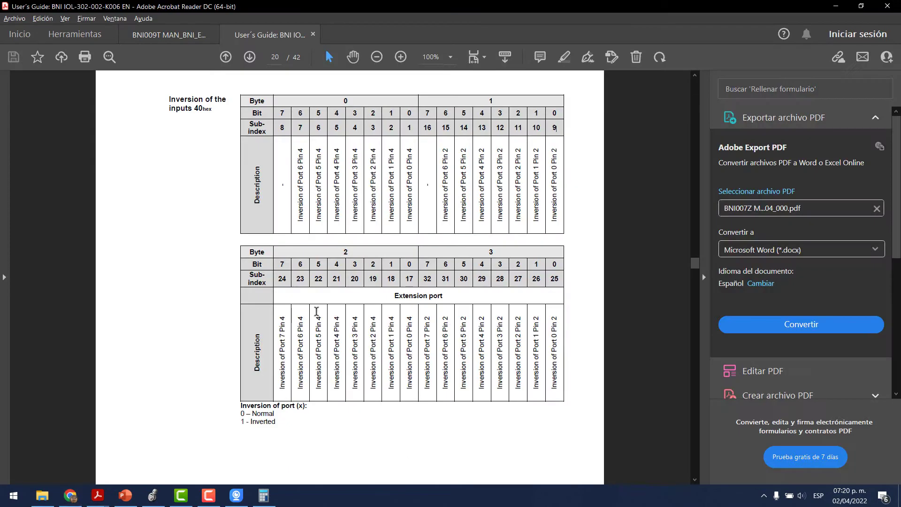
{"action": "key", "text": "alt+Tab"}
{"action": "left_click", "coordinate": [502, 208]}
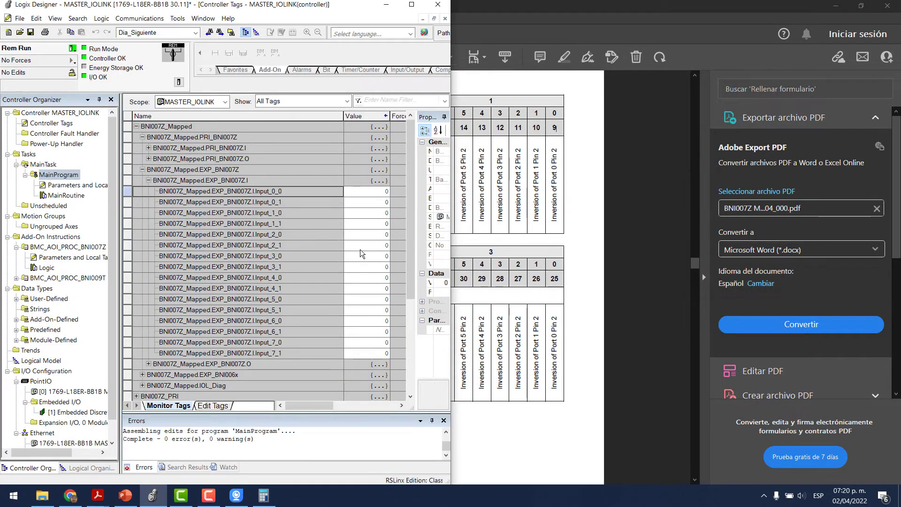
{"action": "left_click", "coordinate": [236, 496]}
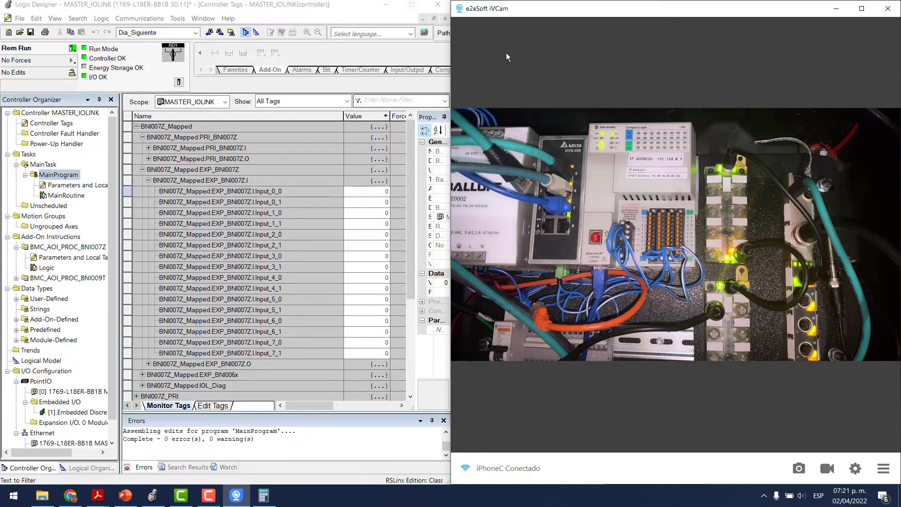
{"action": "left_click", "coordinate": [836, 8]}
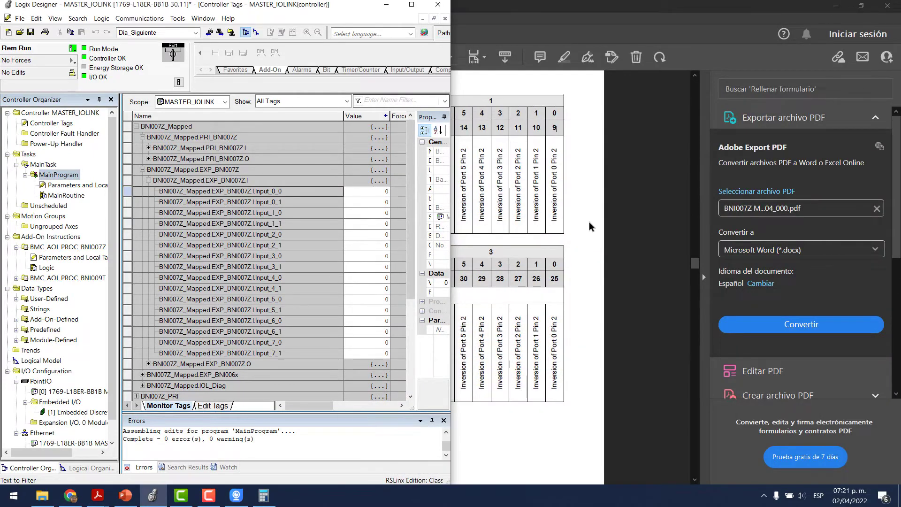
{"action": "key", "text": "super+Up"}
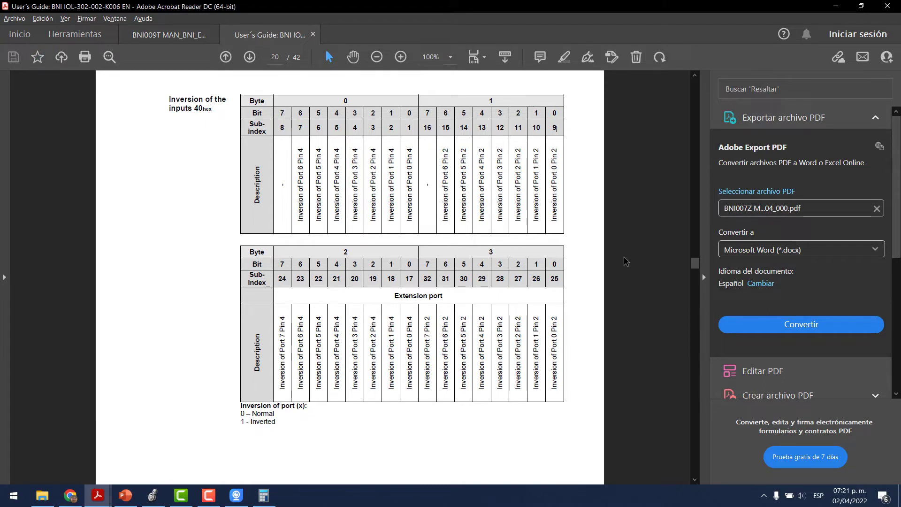
Look up the port direction values for Configuration of inputs/outputs 41hex on page 21 of the user's guide.
{"action": "scroll", "coordinate": [626, 262], "scroll_direction": "down", "scroll_amount": 10}
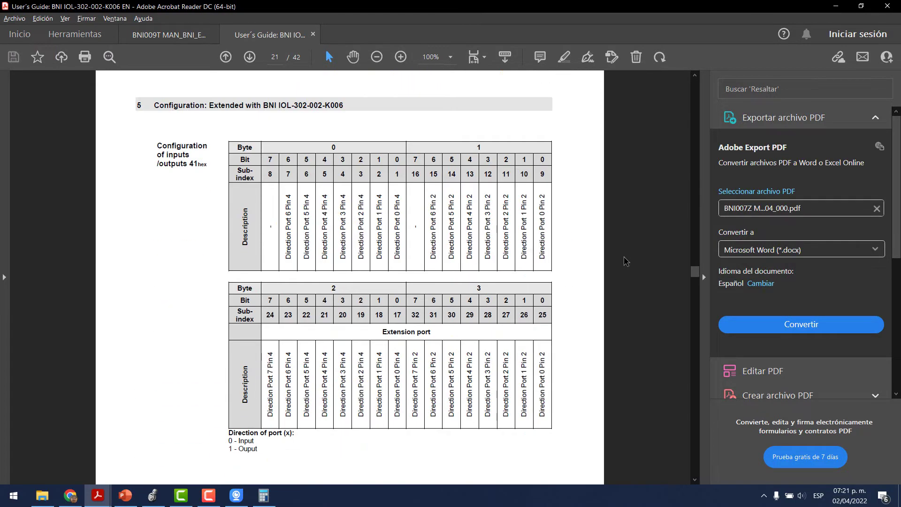
{"action": "scroll", "coordinate": [624, 262], "scroll_direction": "down", "scroll_amount": 2}
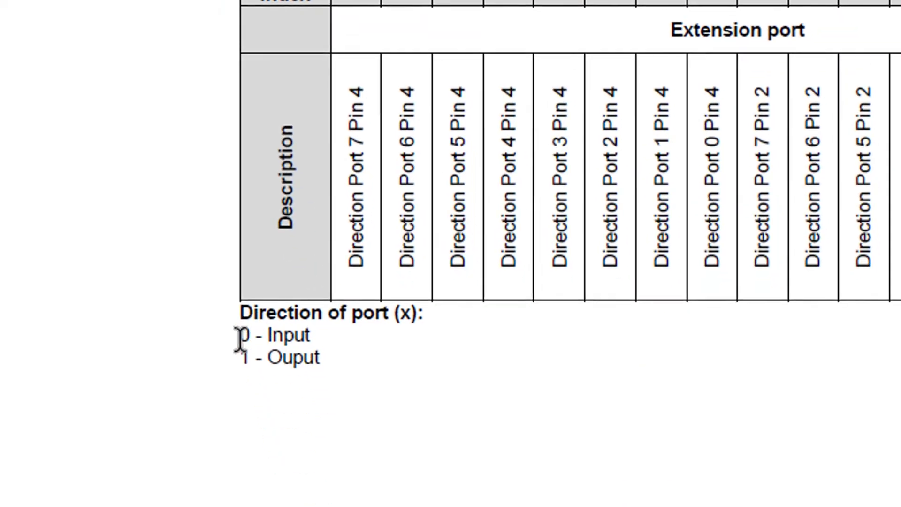
{"action": "left_click_drag", "start_coordinate": [238, 338], "coordinate": [305, 344]}
{"action": "left_click", "coordinate": [348, 378]}
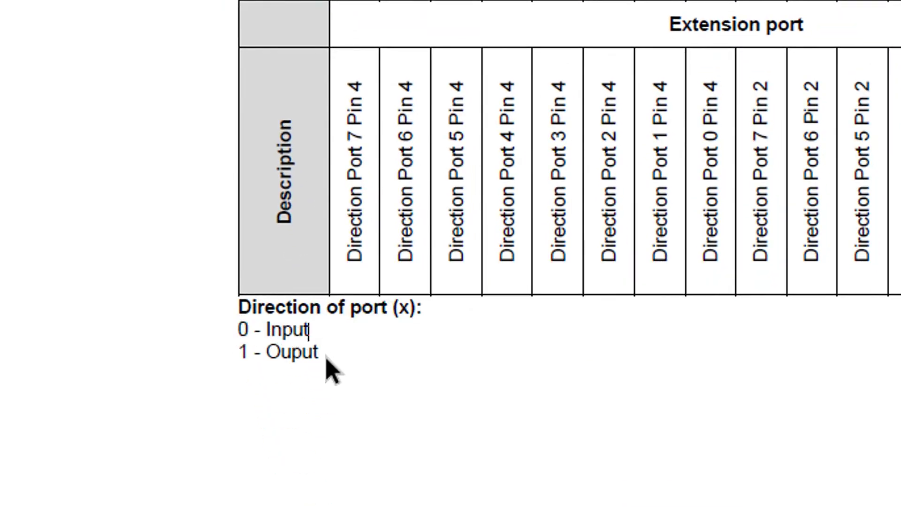
{"action": "left_click_drag", "start_coordinate": [246, 353], "coordinate": [312, 362]}
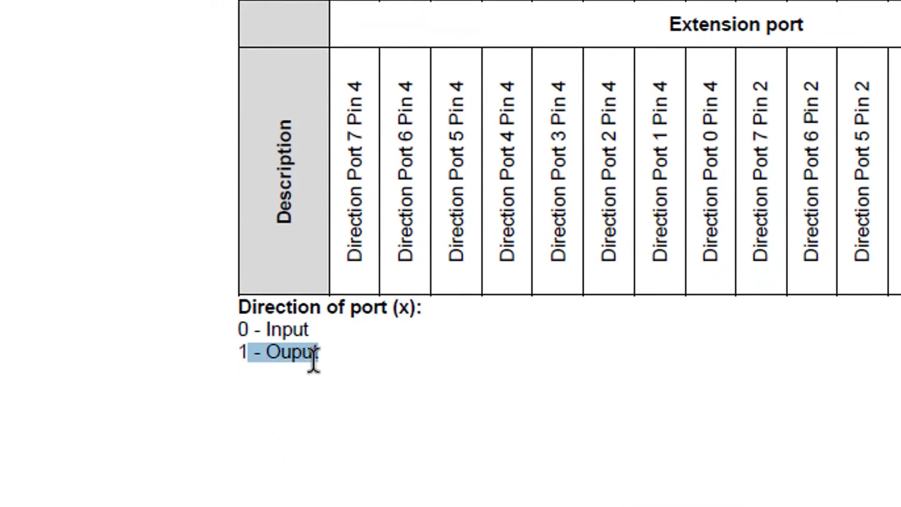
{"action": "left_click", "coordinate": [404, 330]}
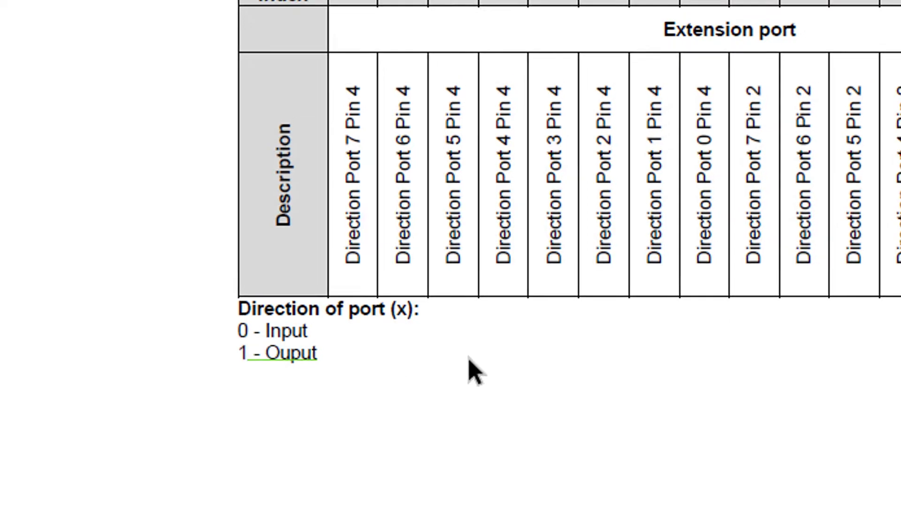
{"action": "key", "text": "alt+Tab"}
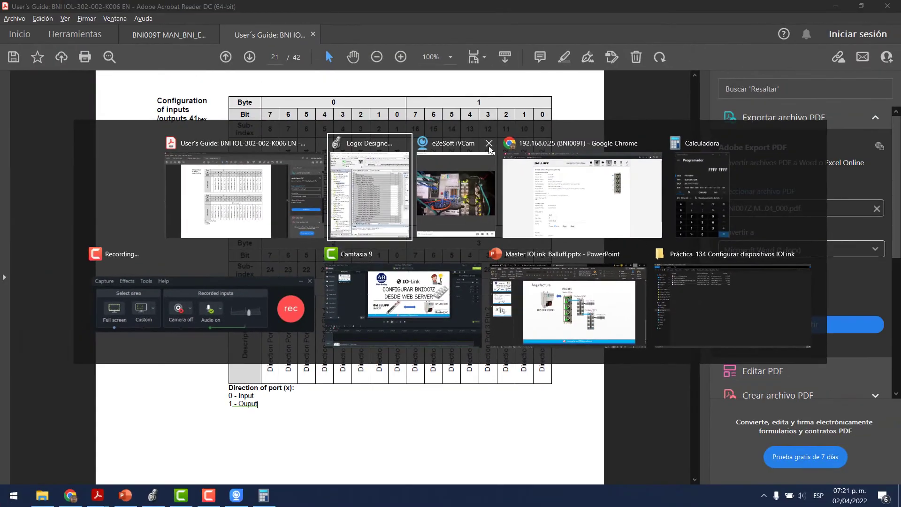
Switch to the BNI009T web page in Chrome and read parameter index 0x41, subindex 0.
{"action": "left_click", "coordinate": [534, 185]}
{"action": "left_click", "coordinate": [276, 349]}
{"action": "key", "text": "BackSpace"}
{"action": "type", "text": "1"}
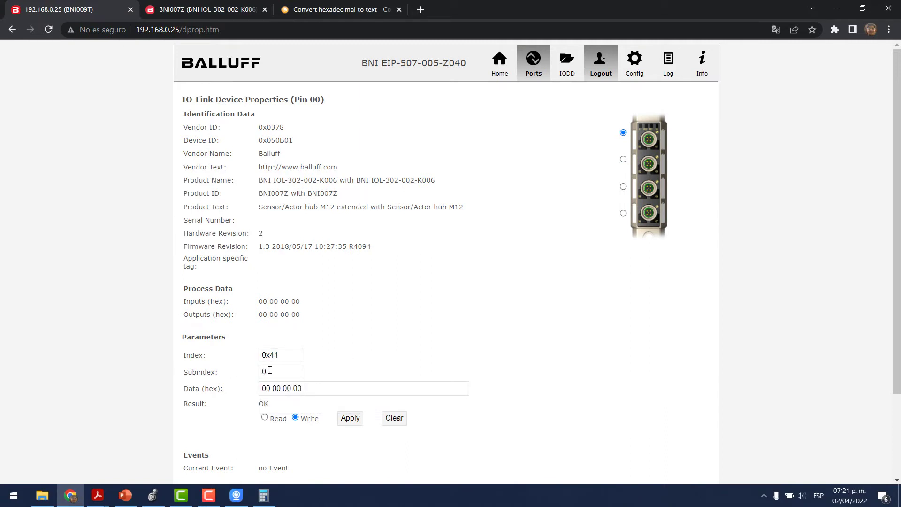
{"action": "left_click", "coordinate": [264, 417]}
{"action": "left_click", "coordinate": [354, 422]}
Check the value for an input under Direction of port (x) in the Acrobat user's guide.
{"action": "key", "text": "alt+Tab"}
{"action": "left_click_drag", "start_coordinate": [255, 395], "coordinate": [236, 395]}
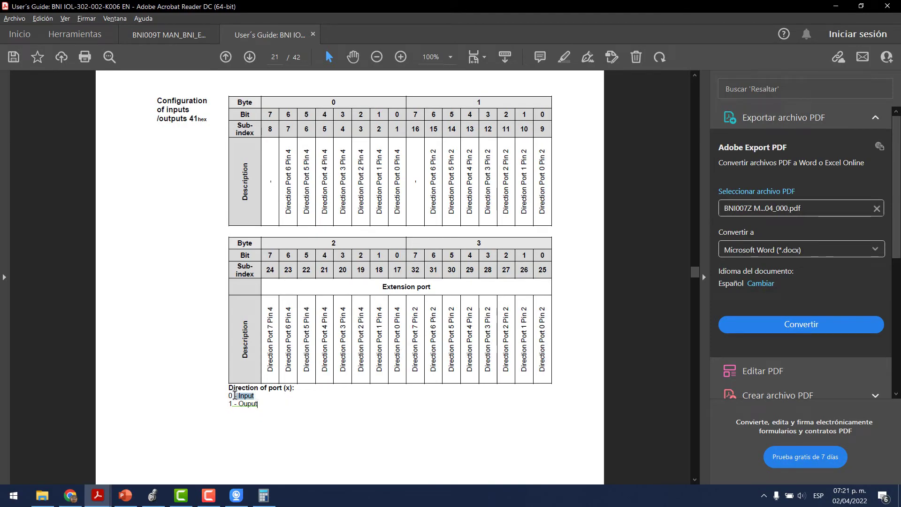
{"action": "left_click", "coordinate": [298, 397]}
Write ff ff ff ff to parameter index 0x41, subindex 0, on the BNI009T web page in Chrome.
{"action": "key", "text": "alt+Tab"}
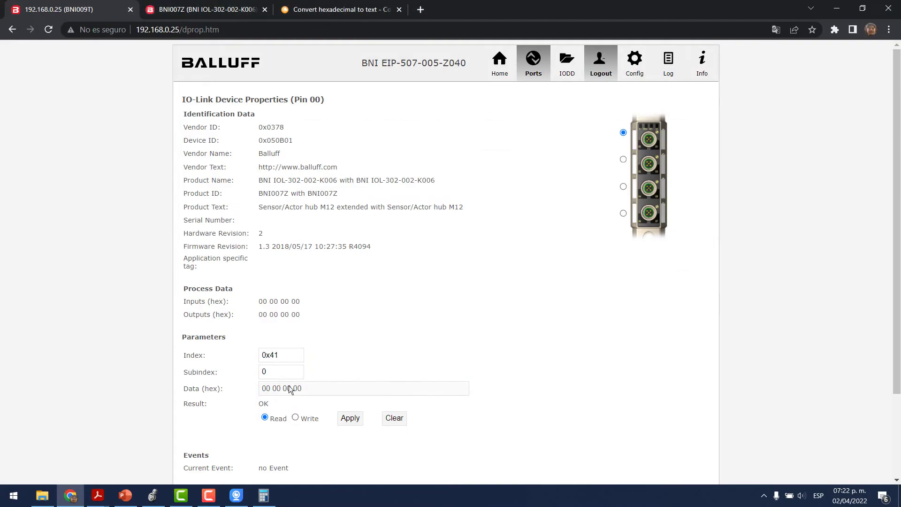
{"action": "left_click_drag", "start_coordinate": [300, 394], "coordinate": [215, 380]}
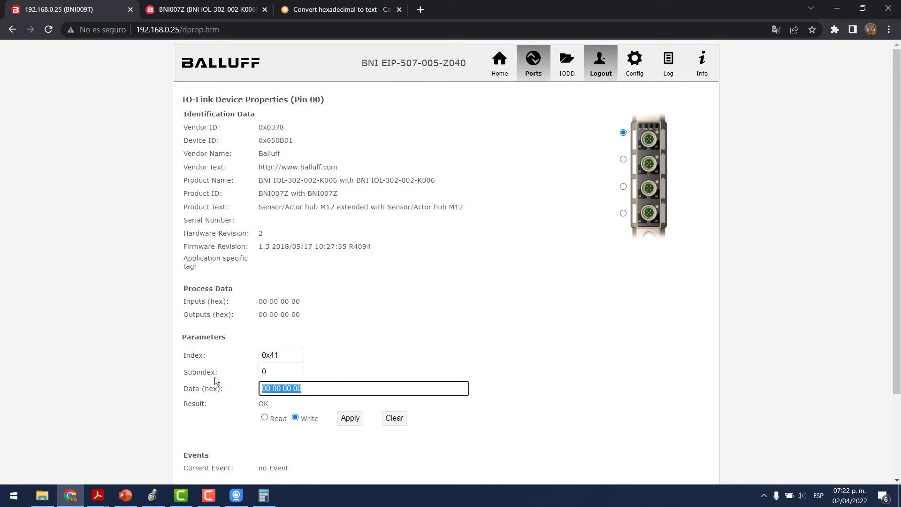
{"action": "type", "text": "ff ff ff ff"}
{"action": "left_click", "coordinate": [353, 419]}
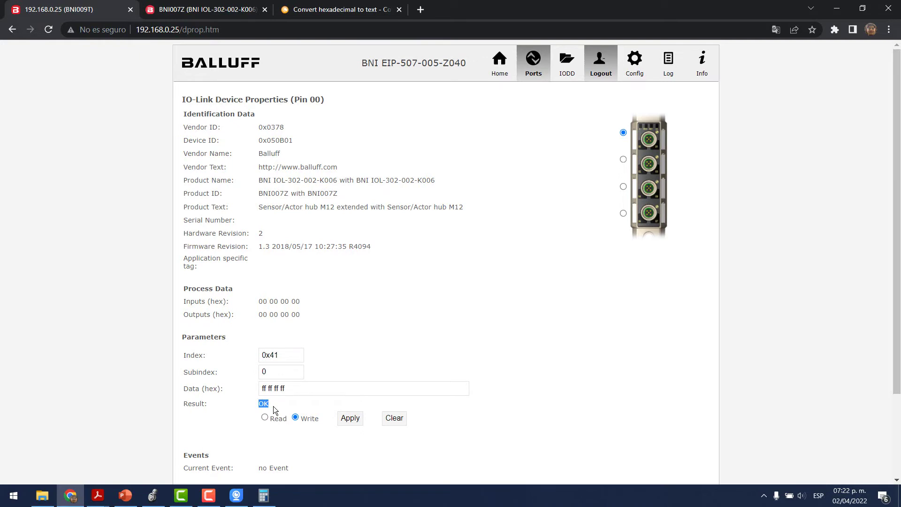
Switch to Logix Designer, collapse the EXP_BNI007Z tags and expand the output tags under BNI007Z_Mapped.PRI_BNI007Z.O.
{"action": "key", "text": "alt+Tab"}
{"action": "left_click", "coordinate": [159, 501]}
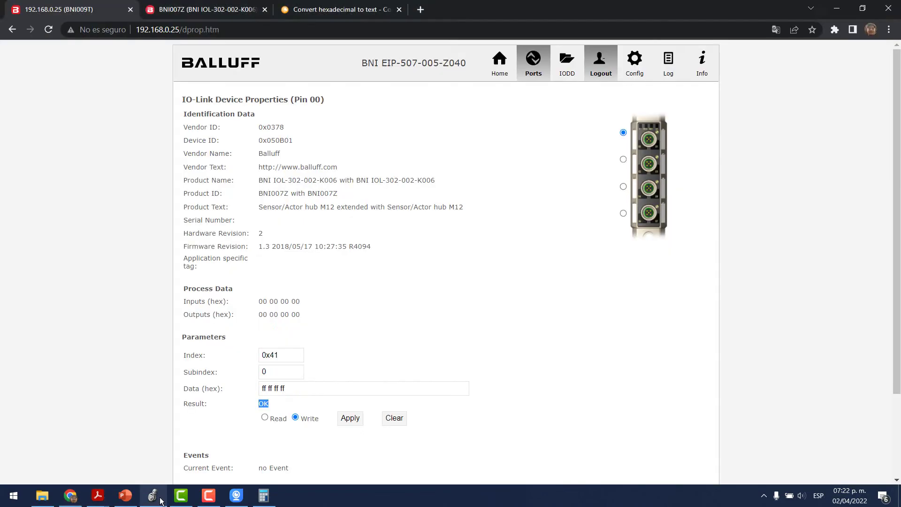
{"action": "left_click", "coordinate": [159, 500]}
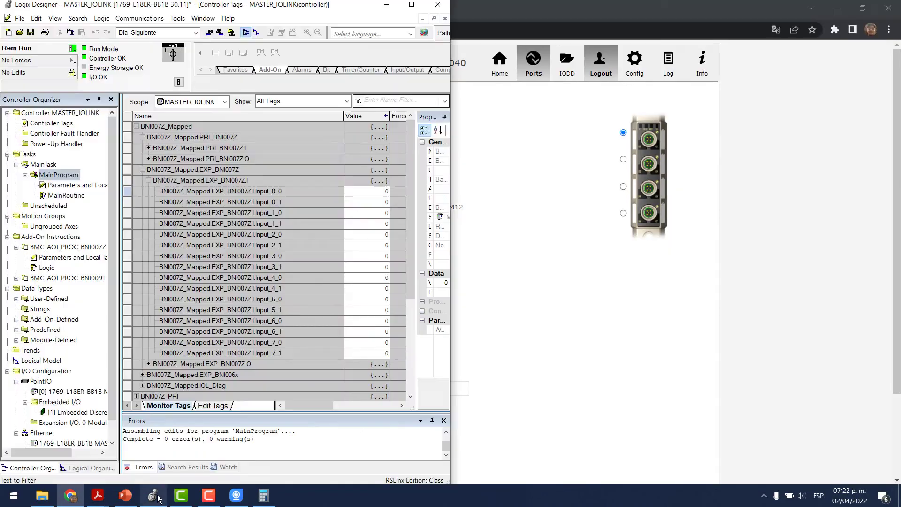
{"action": "left_click", "coordinate": [149, 181]}
{"action": "left_click", "coordinate": [143, 170]}
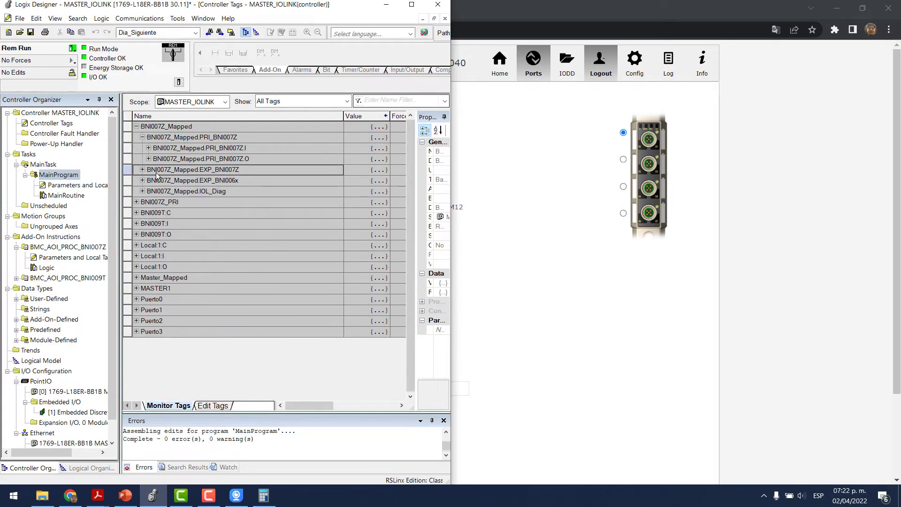
{"action": "left_click", "coordinate": [142, 137]}
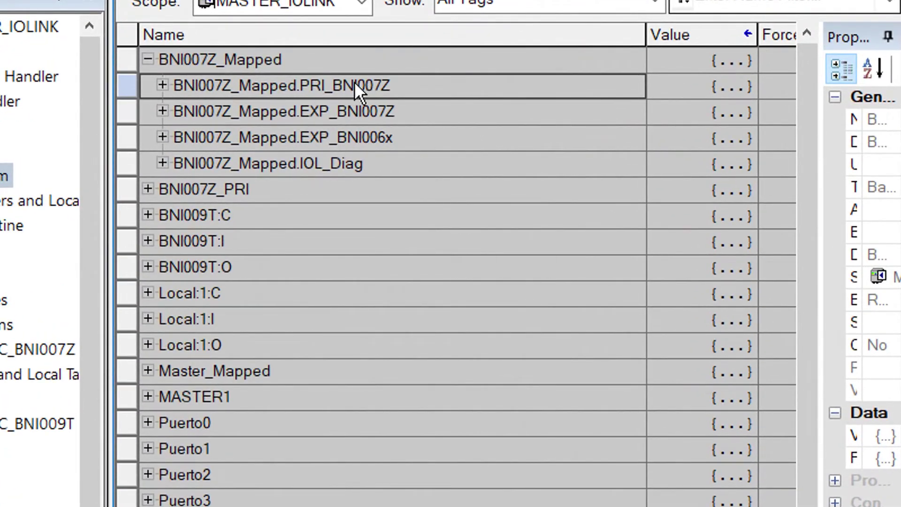
{"action": "left_click", "coordinate": [162, 85]}
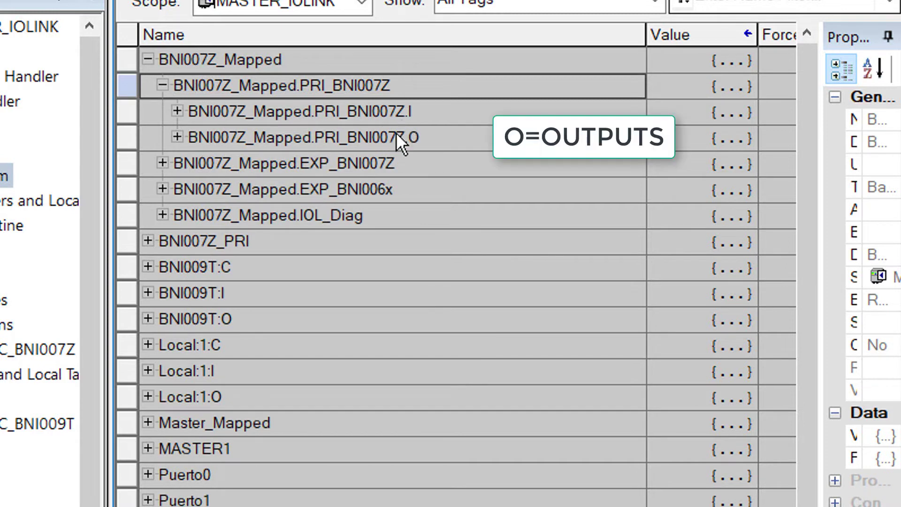
{"action": "left_click", "coordinate": [432, 139]}
{"action": "left_click_drag", "start_coordinate": [432, 139], "coordinate": [409, 131]}
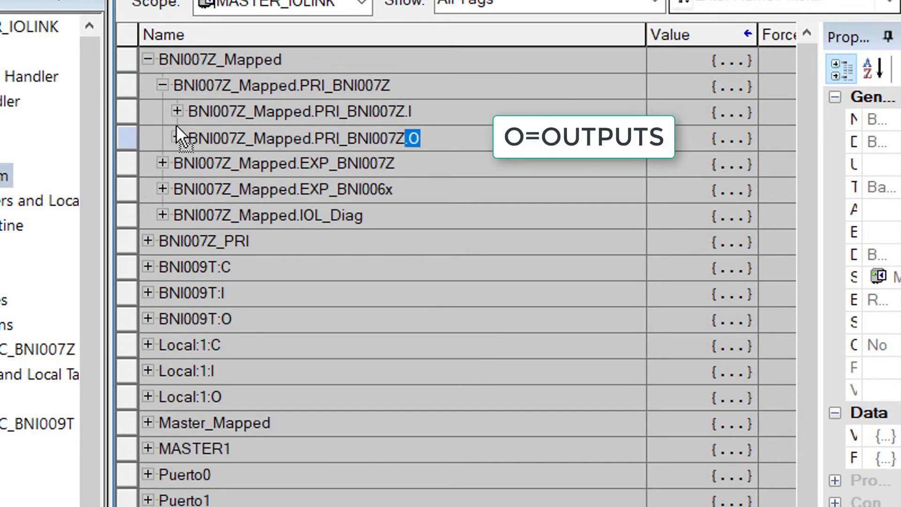
{"action": "left_click", "coordinate": [177, 137]}
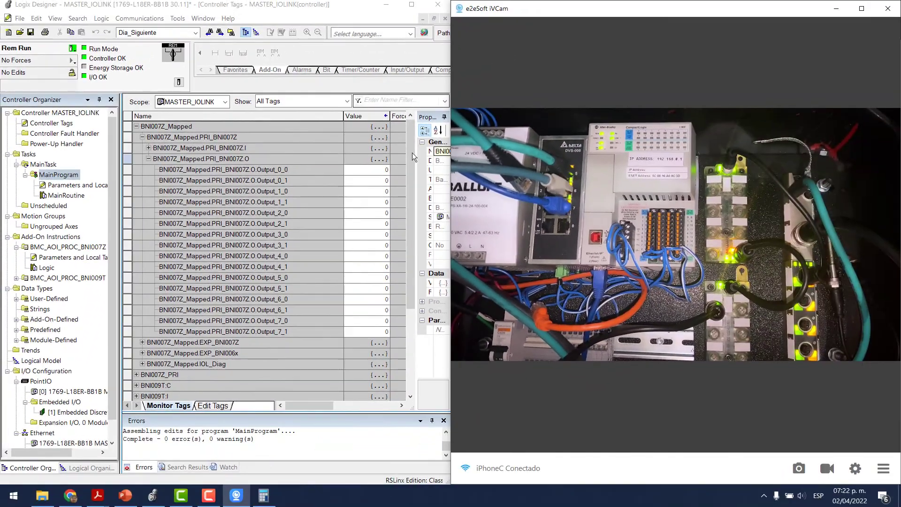
Set Output_0_0 and Output_0_1 of BNI007Z_Mapped.PRI_BNI007Z.O to 1, and collapse the BNI007Z_Mapped tag.
{"action": "left_click", "coordinate": [375, 170]}
{"action": "type", "text": "1"}
{"action": "key", "text": "Return"}
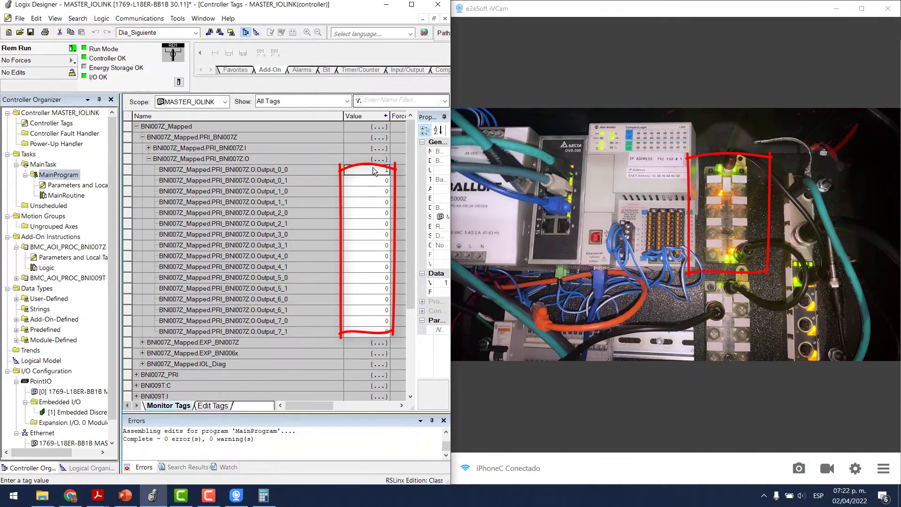
{"action": "key", "text": "Down"}
{"action": "type", "text": "1"}
{"action": "key", "text": "Return"}
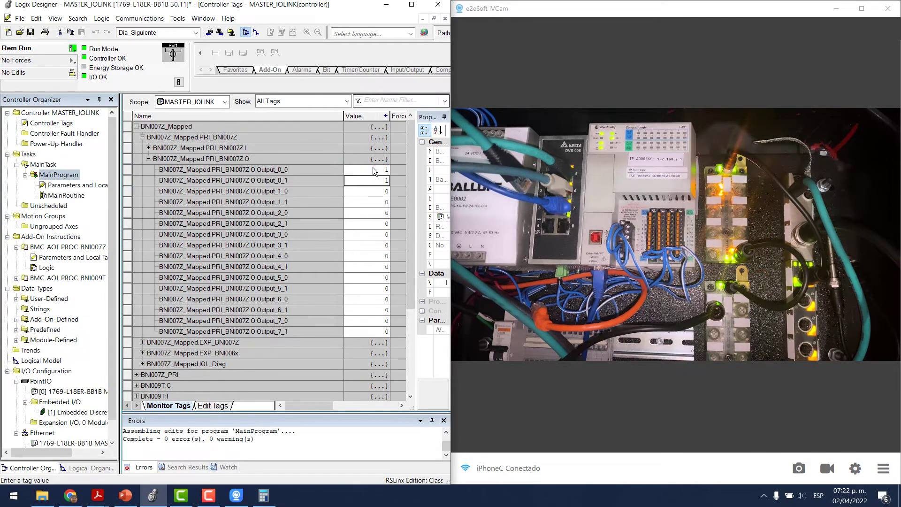
{"action": "left_click", "coordinate": [207, 248]}
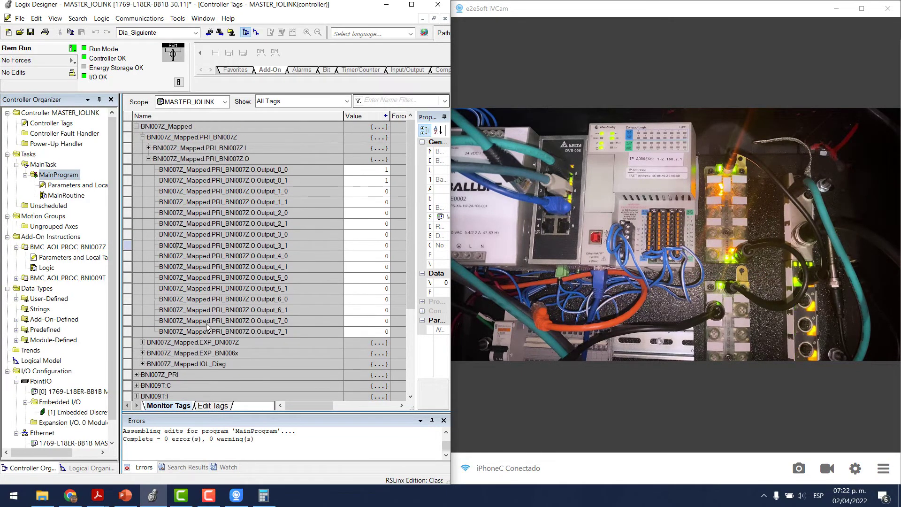
{"action": "left_click", "coordinate": [136, 126]}
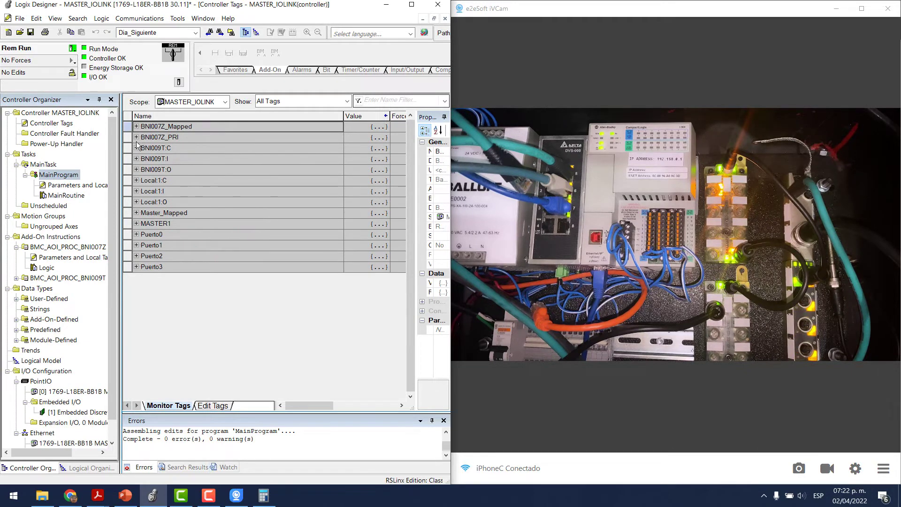
Locate the ETHERNET-MODULE BNI009T under Ethernet in the I/O configuration and view its full name.
{"action": "left_click", "coordinate": [70, 423]}
{"action": "scroll", "coordinate": [87, 441], "scroll_direction": "down", "scroll_amount": 1}
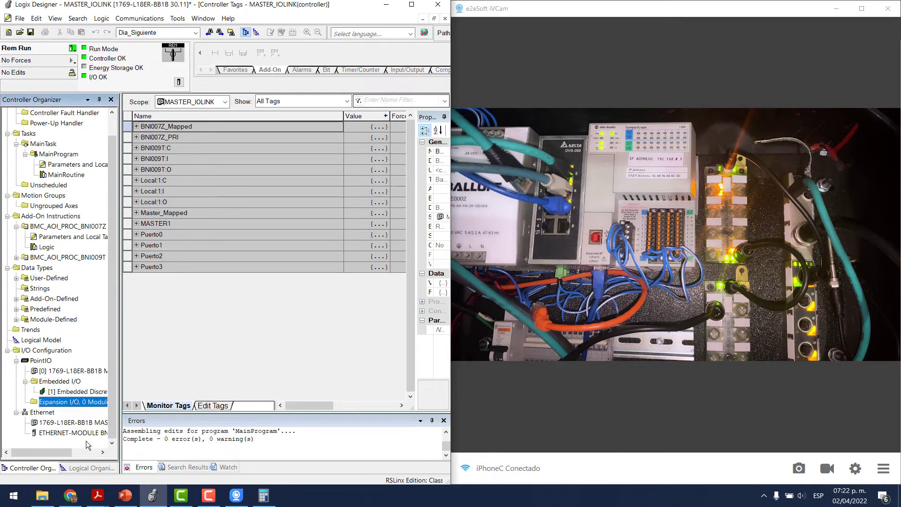
{"action": "left_click", "coordinate": [88, 433]}
{"action": "left_click_drag", "start_coordinate": [117, 427], "coordinate": [160, 425]}
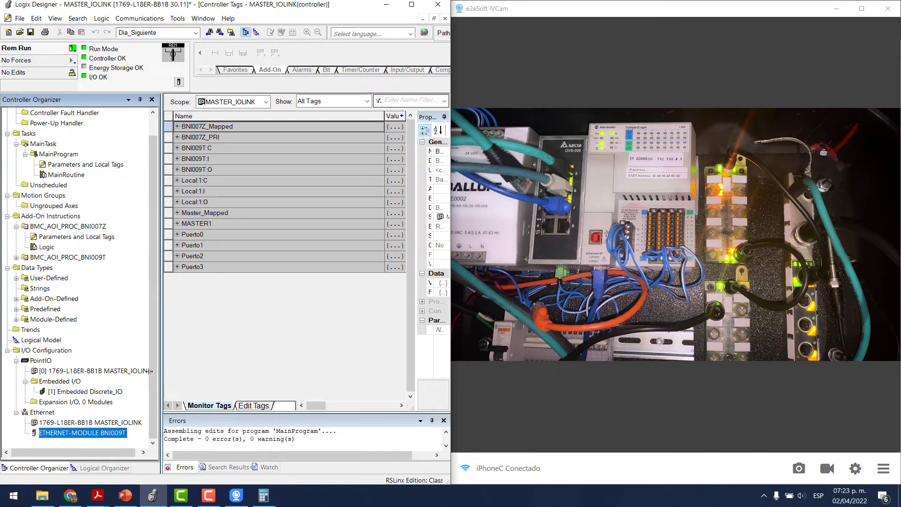
{"action": "left_click_drag", "start_coordinate": [154, 371], "coordinate": [119, 371]}
Open MainRoutine, monitor the Master_Mapped tag from the BNI009T block and expand the bits of Master_Mapped.O.Data.
{"action": "double_click", "coordinate": [67, 175]}
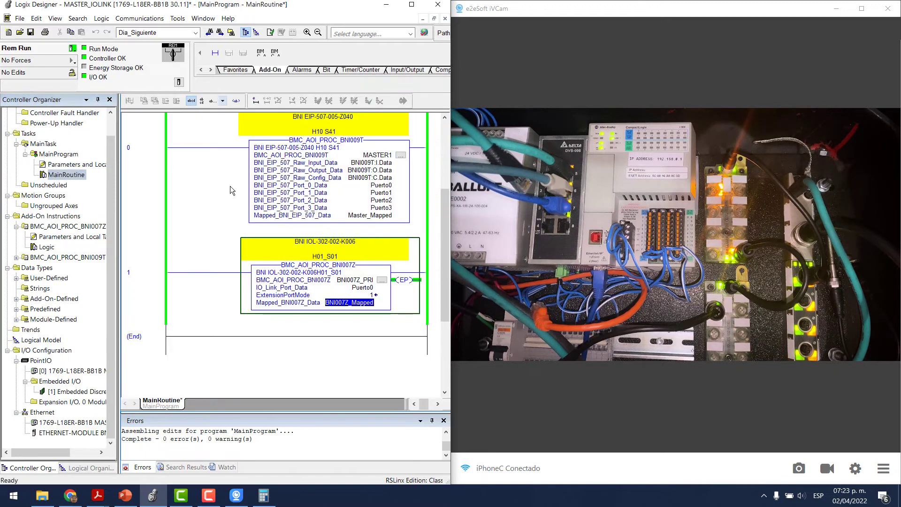
{"action": "left_click", "coordinate": [369, 218]}
{"action": "right_click", "coordinate": [362, 219]}
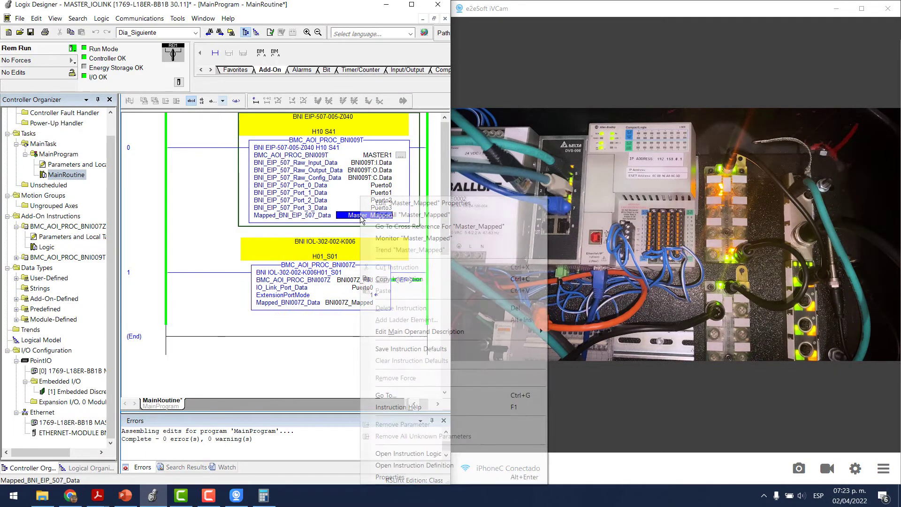
{"action": "left_click", "coordinate": [385, 238]}
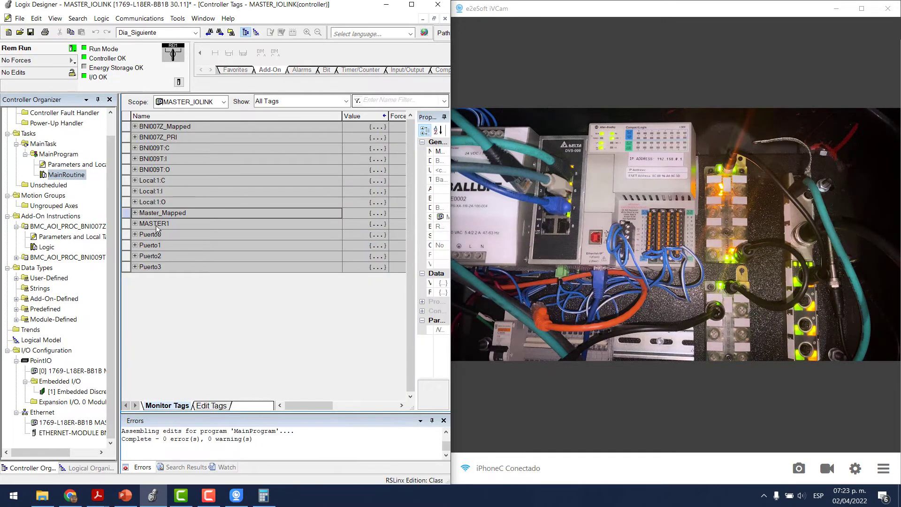
{"action": "left_click", "coordinate": [135, 212]}
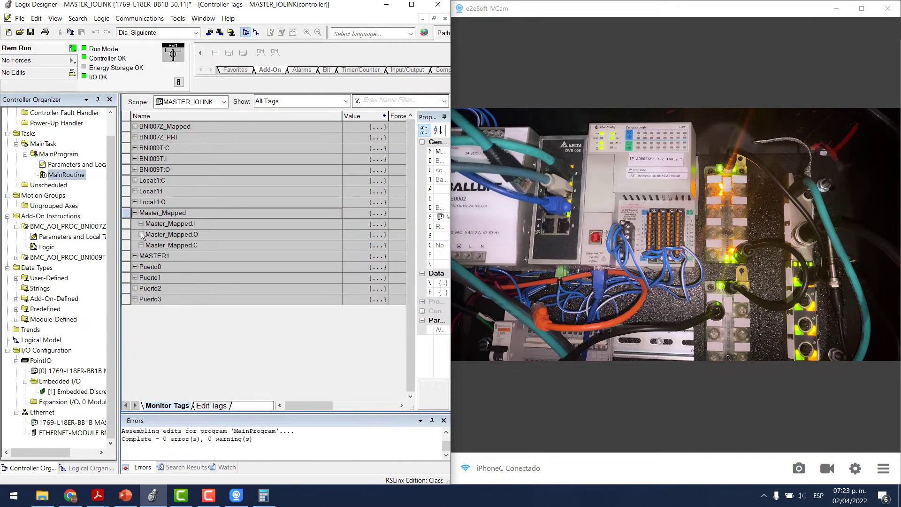
{"action": "left_click", "coordinate": [141, 234]}
{"action": "left_click", "coordinate": [147, 245]}
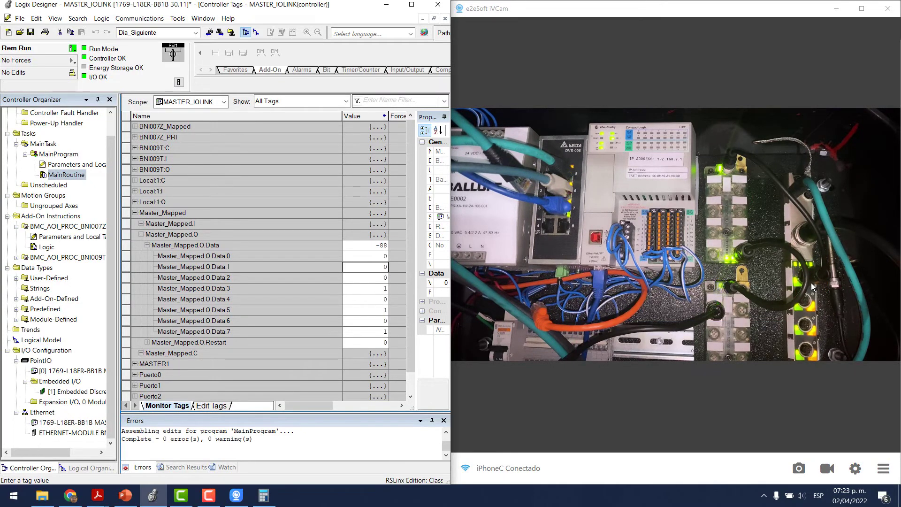
Set bits 3, 5 and 7 of Master_Mapped.O.Data to 0.
{"action": "left_click", "coordinate": [356, 288]}
{"action": "type", "text": "0"}
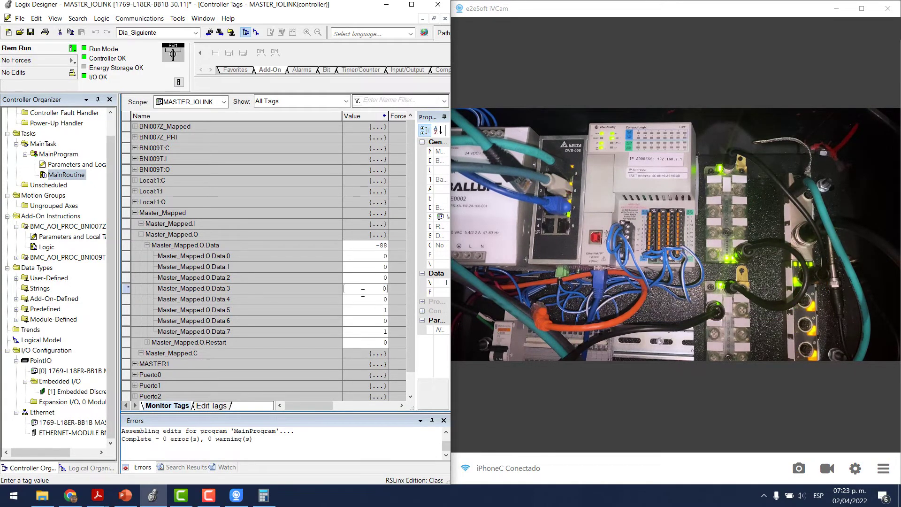
{"action": "left_click", "coordinate": [371, 310]}
{"action": "type", "text": "0"}
{"action": "left_click", "coordinate": [378, 331]}
{"action": "type", "text": "0"}
{"action": "key", "text": "Return"}
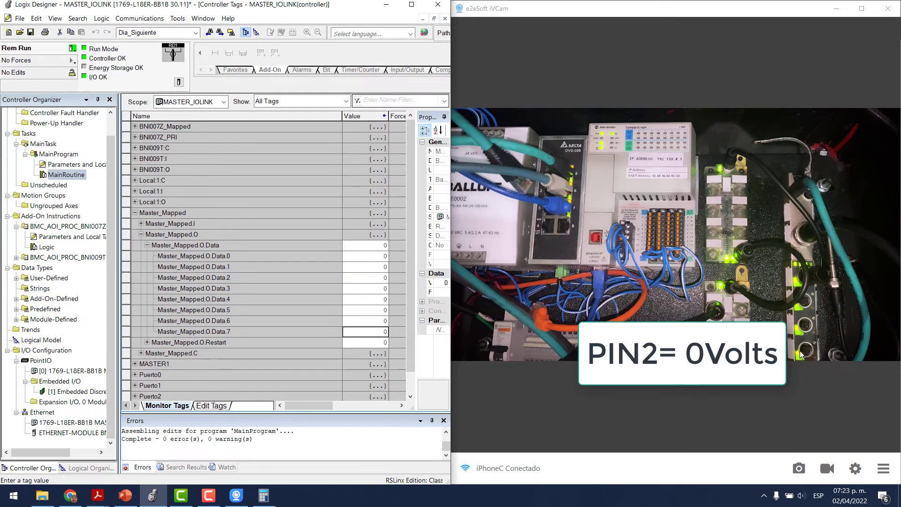
Set bits 1, 3, 5 and 7 of Master_Mapped.O.Data to 1, and collapse the Master_Mapped.O tag.
{"action": "left_click", "coordinate": [365, 268]}
{"action": "type", "text": "1"}
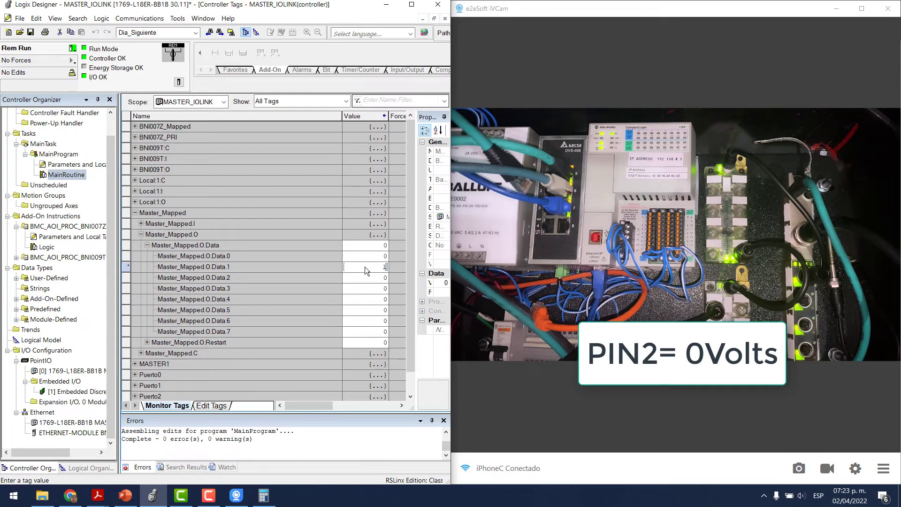
{"action": "key", "text": "Return"}
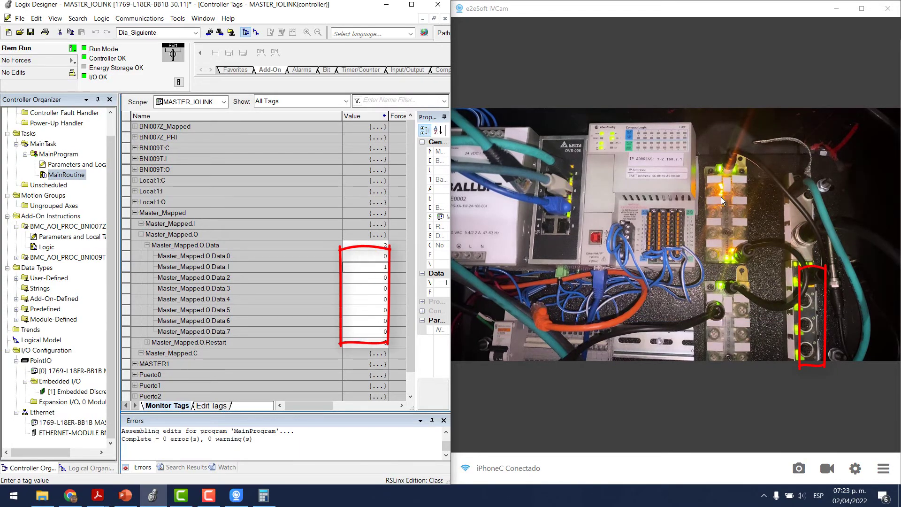
{"action": "double_click", "coordinate": [375, 289]}
{"action": "type", "text": "1"}
{"action": "key", "text": "Return"}
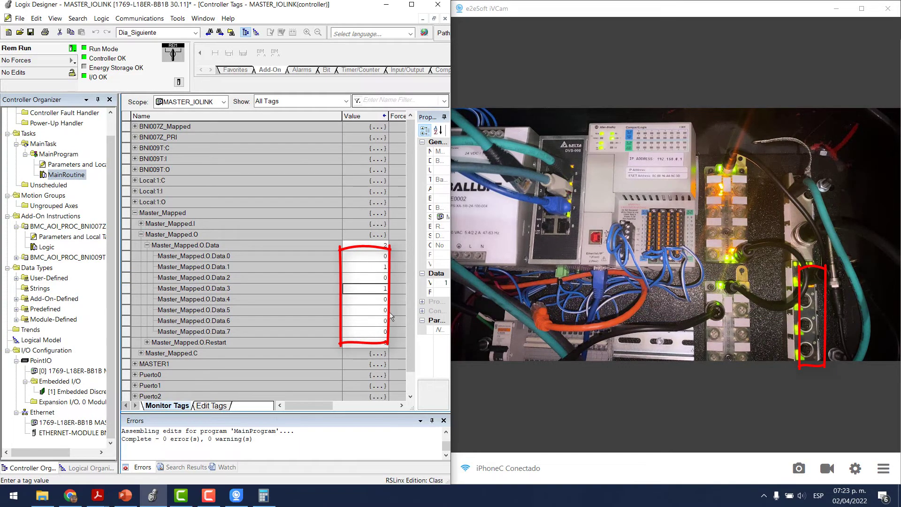
{"action": "double_click", "coordinate": [378, 310]}
{"action": "type", "text": "1"}
{"action": "key", "text": "Return"}
{"action": "double_click", "coordinate": [378, 332]}
{"action": "type", "text": "1"}
{"action": "key", "text": "Return"}
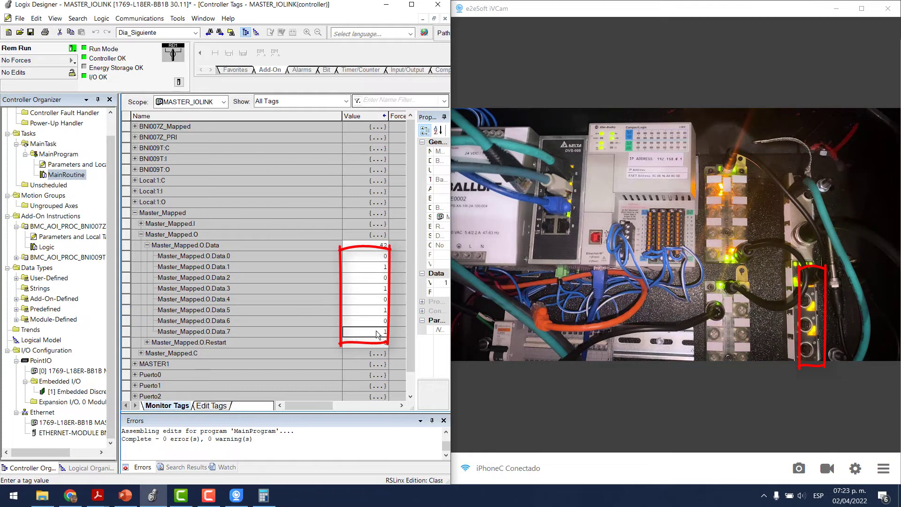
{"action": "left_click", "coordinate": [308, 321]}
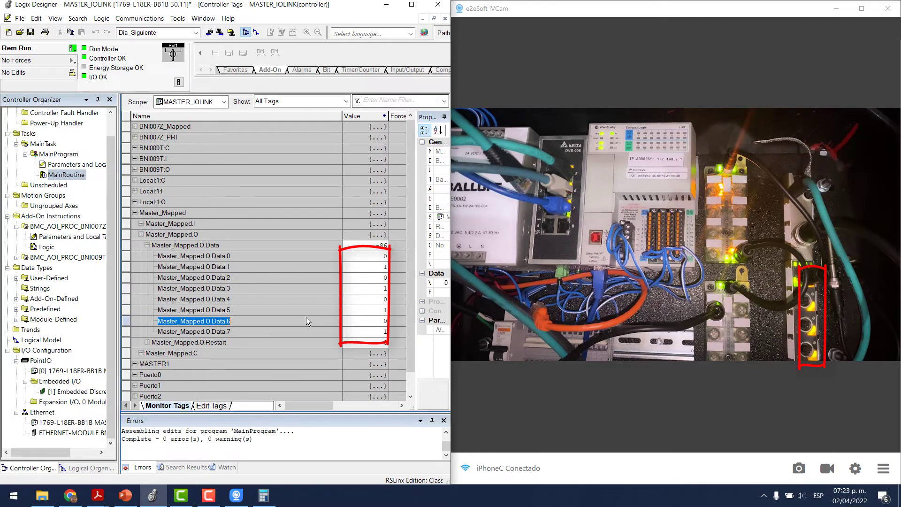
{"action": "left_click", "coordinate": [141, 235]}
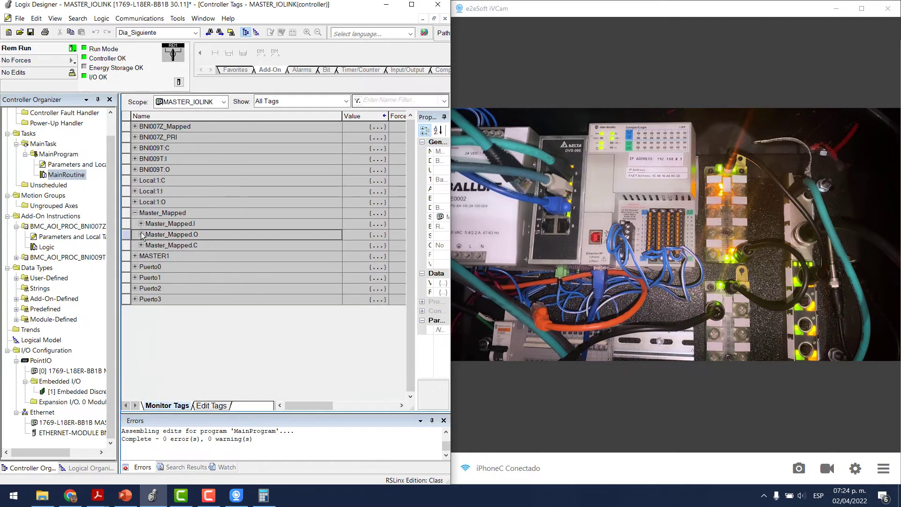
Expand BNI007Z_Mapped.PRI_BNI007Z.O and set every output from Output_1_0 through Output_7_1 to 1.
{"action": "left_click", "coordinate": [135, 128]}
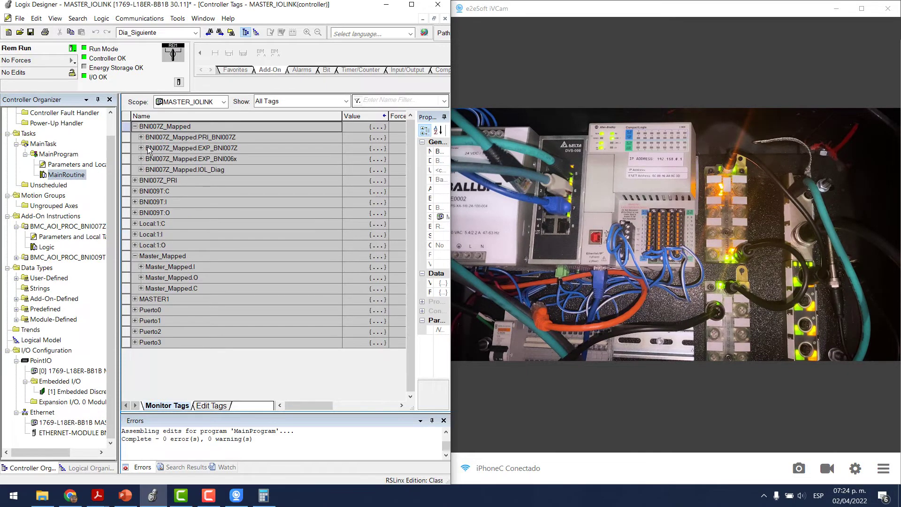
{"action": "left_click", "coordinate": [140, 138]}
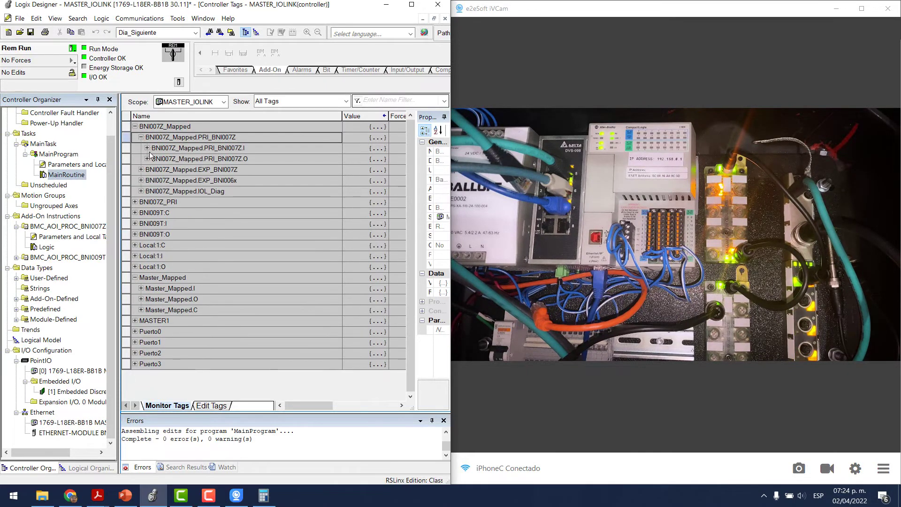
{"action": "left_click", "coordinate": [147, 158]}
{"action": "left_click", "coordinate": [382, 193]}
{"action": "type", "text": "1"}
{"action": "key", "text": "Return"}
{"action": "type", "text": "1"}
{"action": "key", "text": "Return"}
{"action": "type", "text": "1"}
{"action": "key", "text": "Return"}
{"action": "type", "text": "1"}
{"action": "key", "text": "Return"}
{"action": "type", "text": "1"}
{"action": "key", "text": "Return"}
{"action": "type", "text": "11"}
{"action": "key", "text": "Return"}
{"action": "type", "text": "1"}
{"action": "key", "text": "Return"}
{"action": "type", "text": "1"}
{"action": "key", "text": "Return"}
{"action": "type", "text": "1"}
{"action": "key", "text": "Return"}
{"action": "type", "text": "1"}
{"action": "key", "text": "Return"}
{"action": "type", "text": "1"}
{"action": "key", "text": "Return"}
{"action": "type", "text": "1"}
{"action": "key", "text": "Return"}
{"action": "type", "text": "1"}
{"action": "key", "text": "Return"}
Set Output_7_1 and Output_7_0 of BNI007Z_Mapped.PRI_BNI007Z.O to 0.
{"action": "key", "text": "Up"}
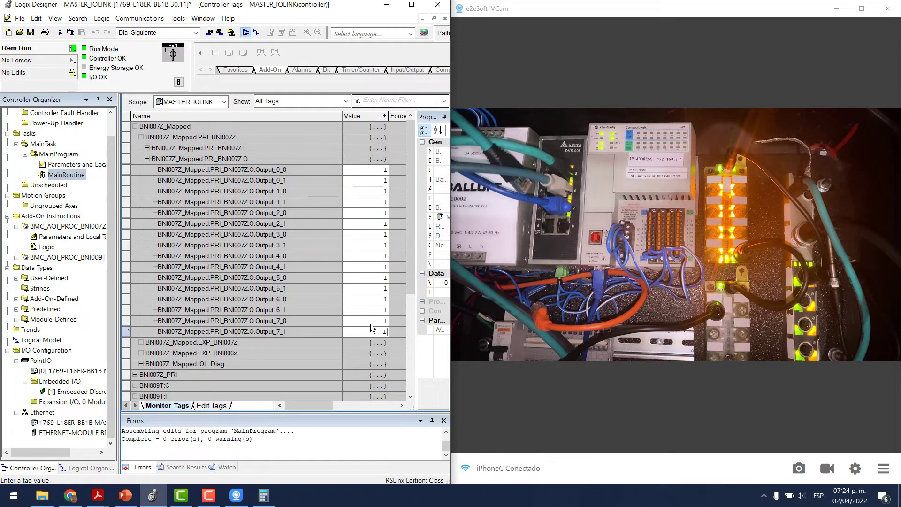
{"action": "type", "text": "0"}
{"action": "key", "text": "Return"}
{"action": "type", "text": "0"}
{"action": "key", "text": "Return"}
{"action": "key", "text": "Up"}
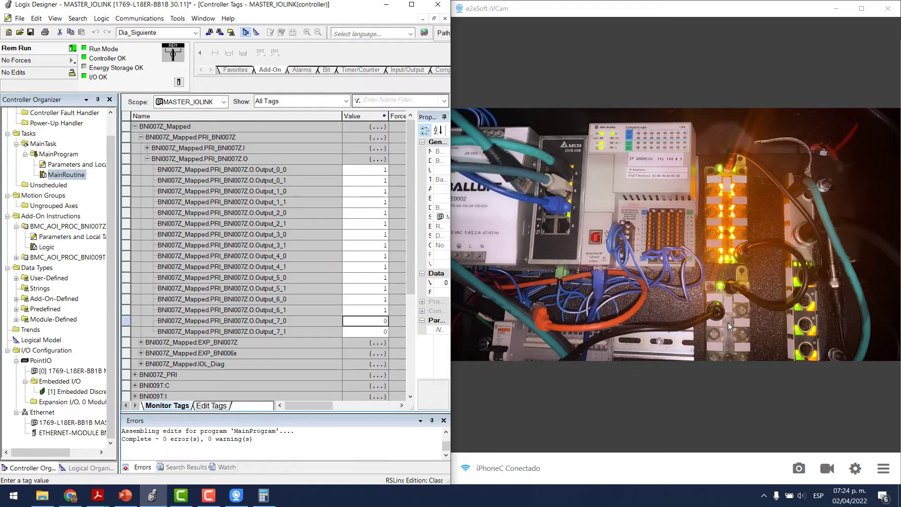
Expand BNI007Z_Mapped.EXP_BNI007Z.O and set its outputs from Output_0_0 through Output_5_0 to 1.
{"action": "scroll", "coordinate": [156, 323], "scroll_direction": "down", "scroll_amount": 1}
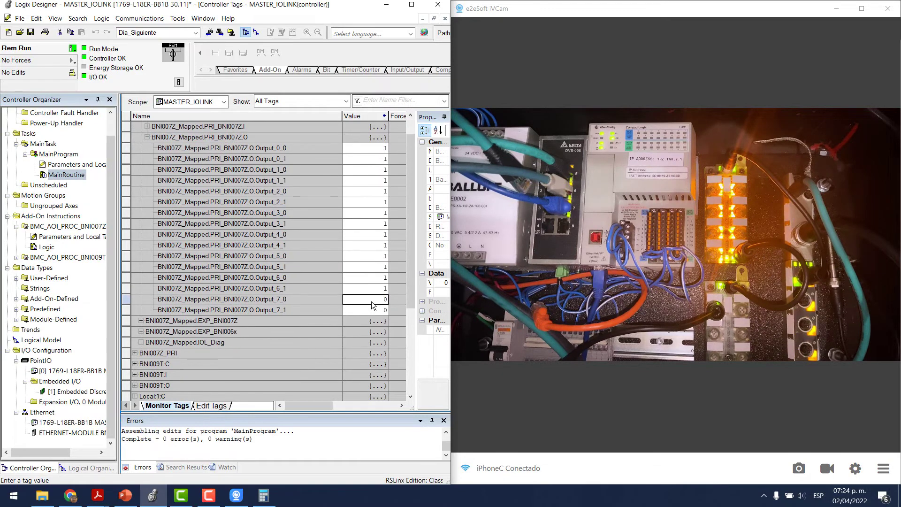
{"action": "left_click", "coordinate": [141, 321]}
{"action": "left_click", "coordinate": [148, 343]}
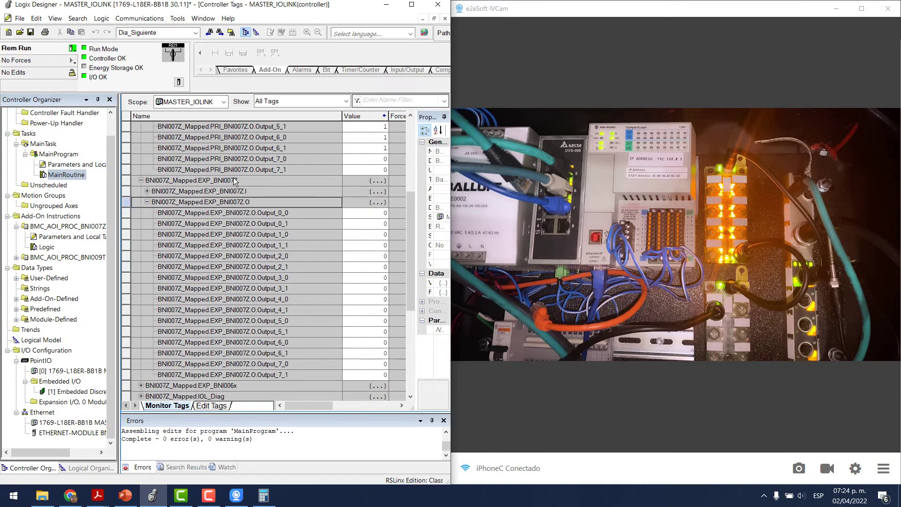
{"action": "left_click", "coordinate": [376, 214]}
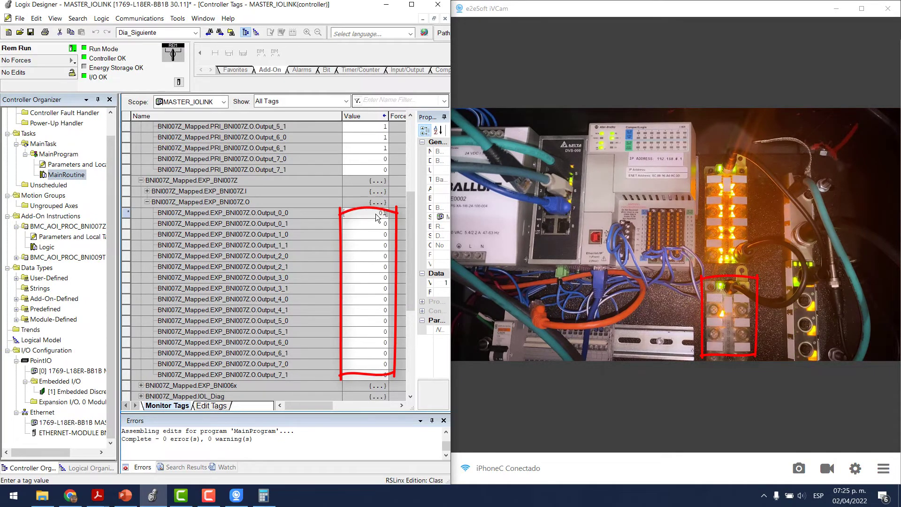
{"action": "type", "text": "1"}
{"action": "key", "text": "Return"}
{"action": "key", "text": "1"}
{"action": "key", "text": "Return"}
{"action": "type", "text": "1"}
{"action": "key", "text": "Return"}
{"action": "type", "text": "1"}
{"action": "key", "text": "Return"}
{"action": "type", "text": "1"}
{"action": "key", "text": "Return"}
{"action": "type", "text": "1"}
{"action": "key", "text": "Return"}
{"action": "type", "text": "1"}
{"action": "key", "text": "Return"}
{"action": "type", "text": "1"}
{"action": "key", "text": "Return"}
{"action": "type", "text": "1"}
{"action": "key", "text": "Return"}
{"action": "type", "text": "1"}
{"action": "key", "text": "Return"}
{"action": "type", "text": "1"}
{"action": "key", "text": "Return"}
{"action": "type", "text": "1"}
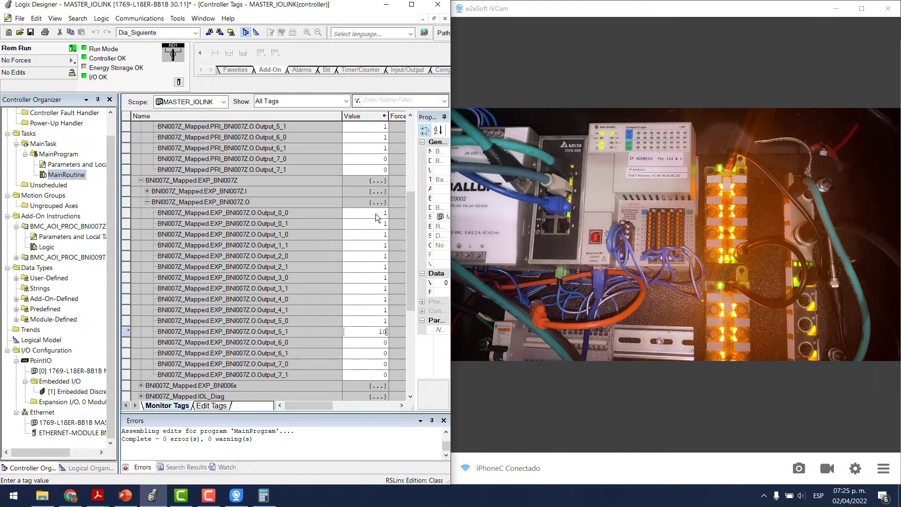
{"action": "key", "text": "Return"}
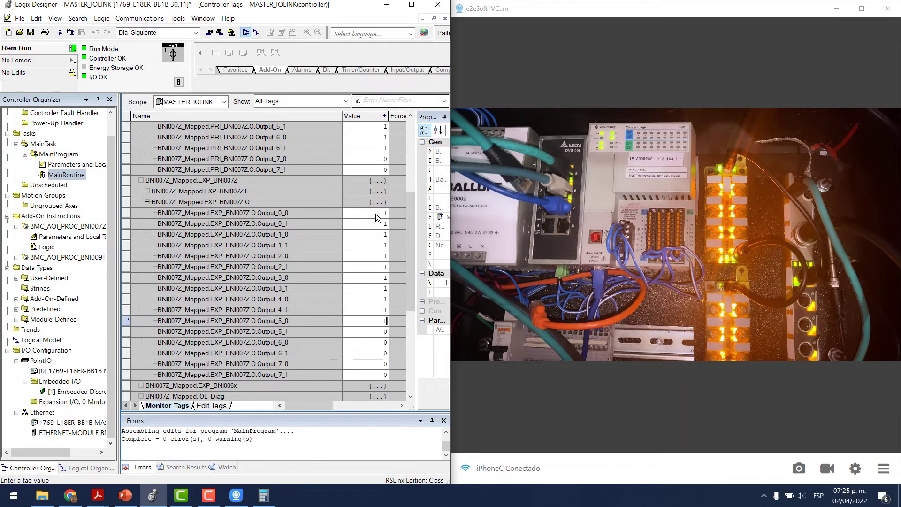
Reset all outputs of BNI007Z_Mapped.EXP_BNI007Z.O and BNI007Z_Mapped.PRI_BNI007Z.O to 0.
{"action": "key", "text": "Up"}
{"action": "key", "text": "Up"}
{"action": "key", "text": "Up"}
{"action": "key", "text": "Up"}
{"action": "key", "text": "Up"}
{"action": "key", "text": "Up"}
{"action": "key", "text": "Up"}
{"action": "key", "text": "Up"}
{"action": "key", "text": "Up"}
{"action": "key", "text": "Up"}
{"action": "key", "text": "Up"}
{"action": "key", "text": "Up"}
{"action": "key", "text": "Up"}
{"action": "key", "text": "Up"}
{"action": "key", "text": "Up"}
{"action": "key", "text": "Up"}
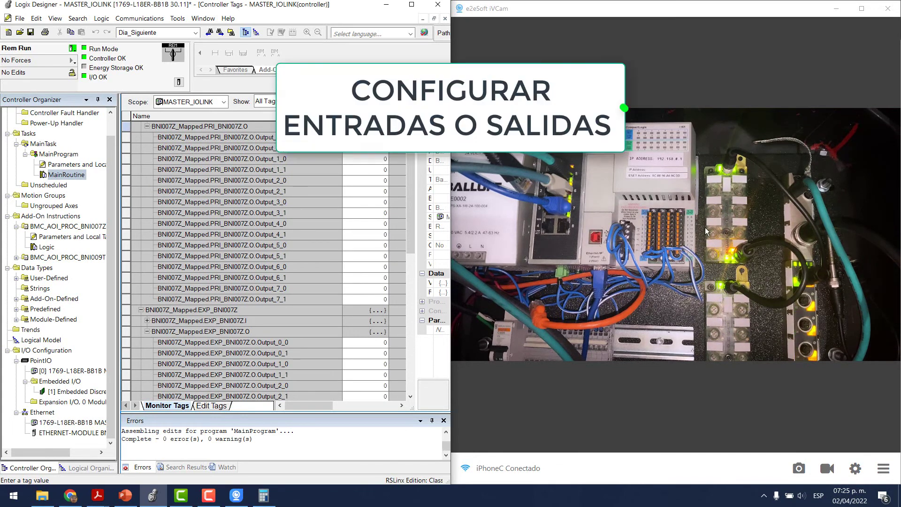
Switch to the BNI007Z guide in Acrobat Reader and examine the 41hex input/output configuration table for Port 0 Pin 4's bit and subindex.
{"action": "left_click", "coordinate": [72, 497]}
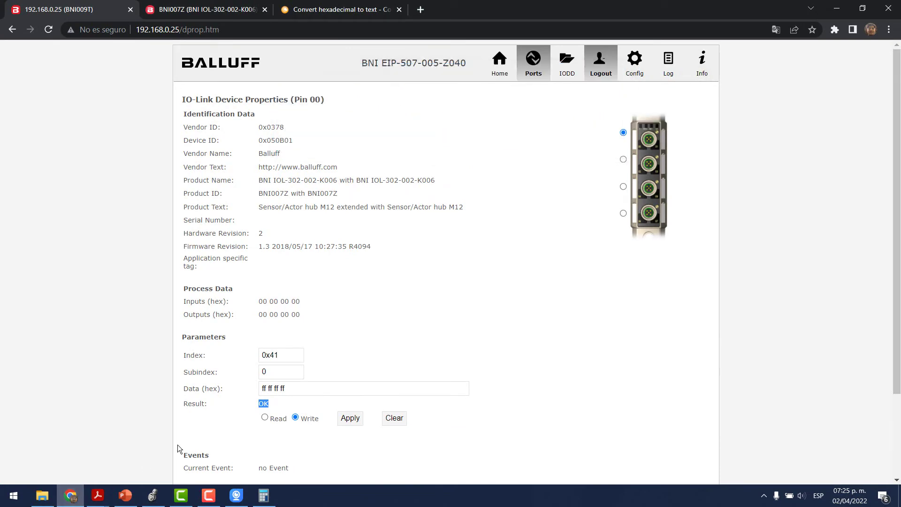
{"action": "key", "text": "alt+Tab"}
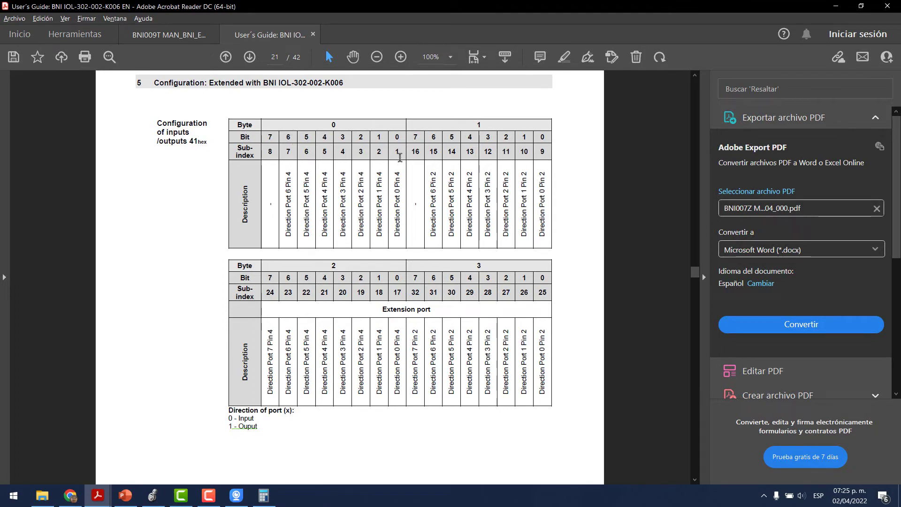
{"action": "left_click_drag", "start_coordinate": [395, 136], "coordinate": [399, 216]}
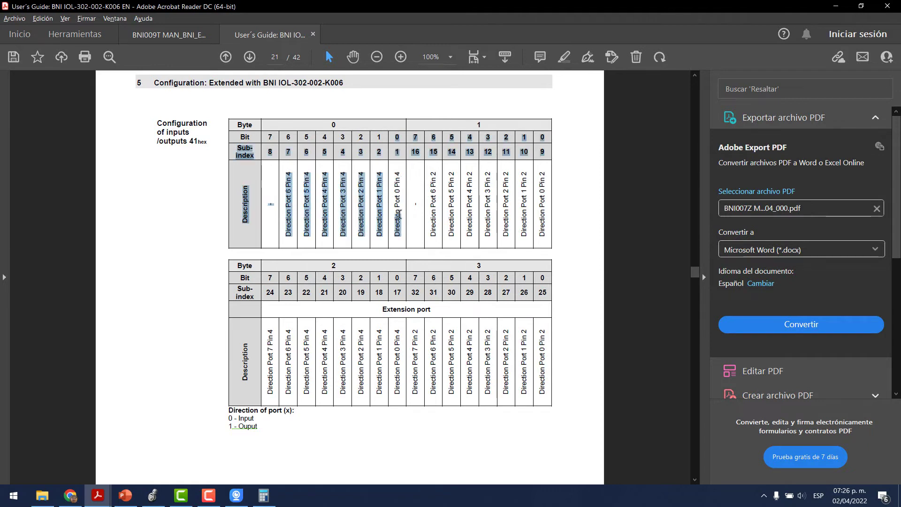
{"action": "left_click", "coordinate": [328, 125]}
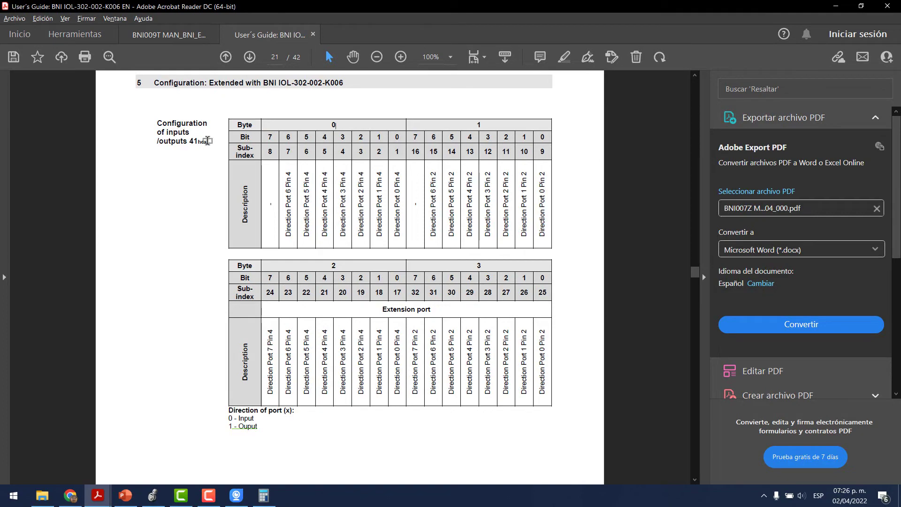
{"action": "key", "text": "alt+Tab"}
{"action": "key", "text": "alt+Tab"}
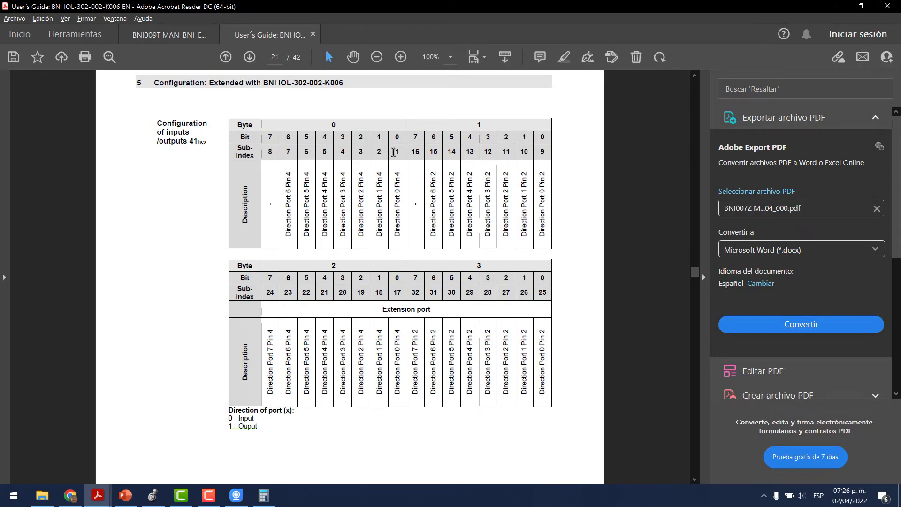
{"action": "mouse_move", "coordinate": [396, 151]}
{"action": "left_mouse_down"}
{"action": "mouse_move", "coordinate": [400, 137]}
{"action": "mouse_move", "coordinate": [398, 153]}
{"action": "left_mouse_up"}
{"action": "left_click", "coordinate": [398, 136]}
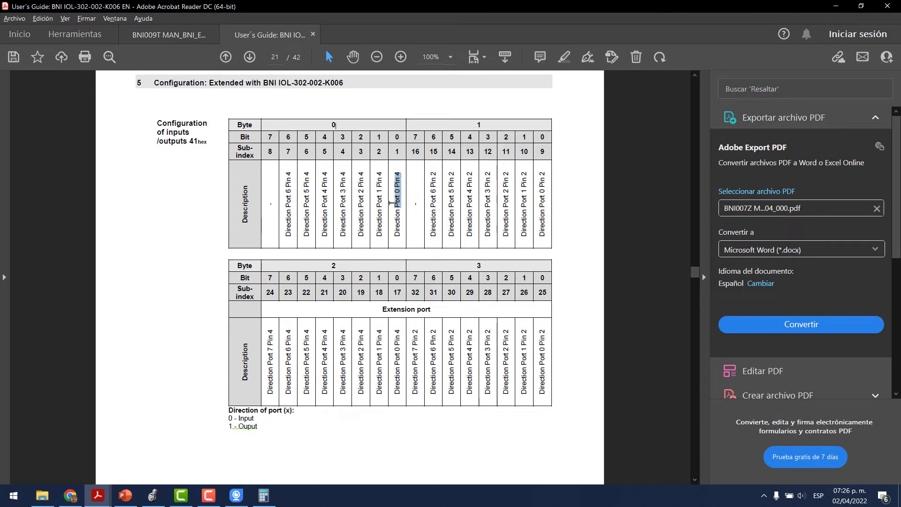
Switch to the BNI009T page in Chrome and write 00 00 00 00 to index 0x41, subindex 0.
{"action": "key", "text": "alt+Tab"}
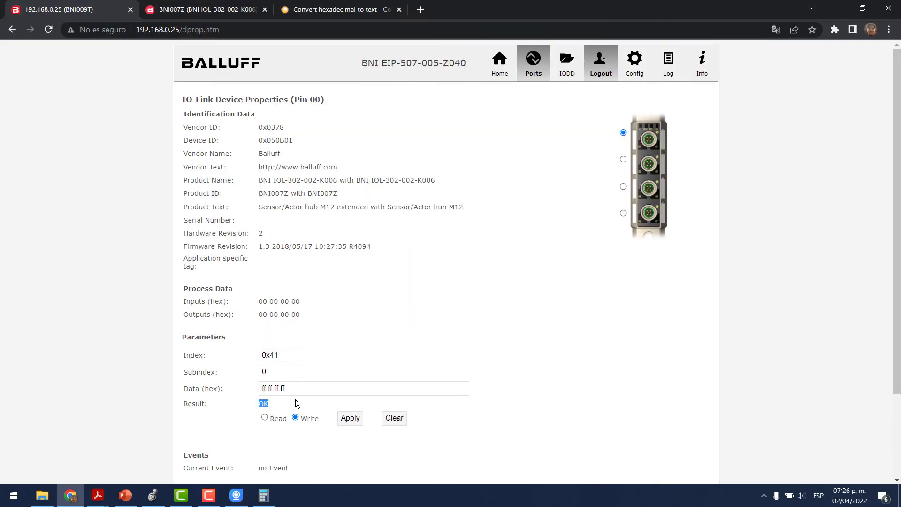
{"action": "left_click_drag", "start_coordinate": [286, 388], "coordinate": [241, 390]}
{"action": "type", "text": "00 00 00 00"}
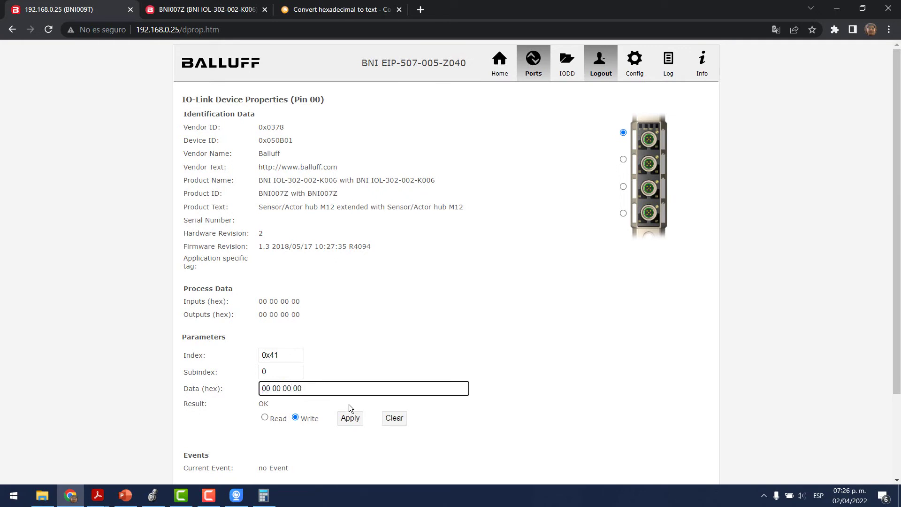
{"action": "left_click", "coordinate": [353, 416]}
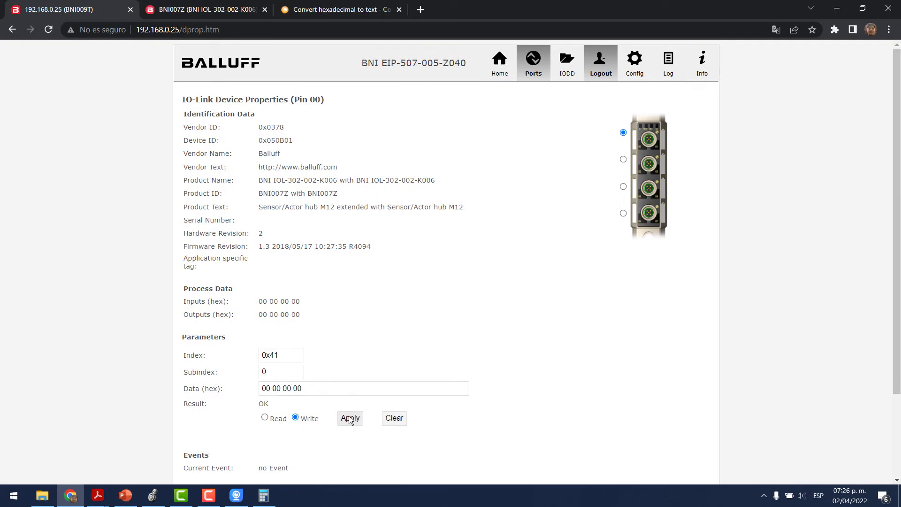
Check Port 0 Pin 4's subindex and the direction codes in the guide, and write 01 to subindex 1 of index 0x41.
{"action": "key", "text": "alt+Tab"}
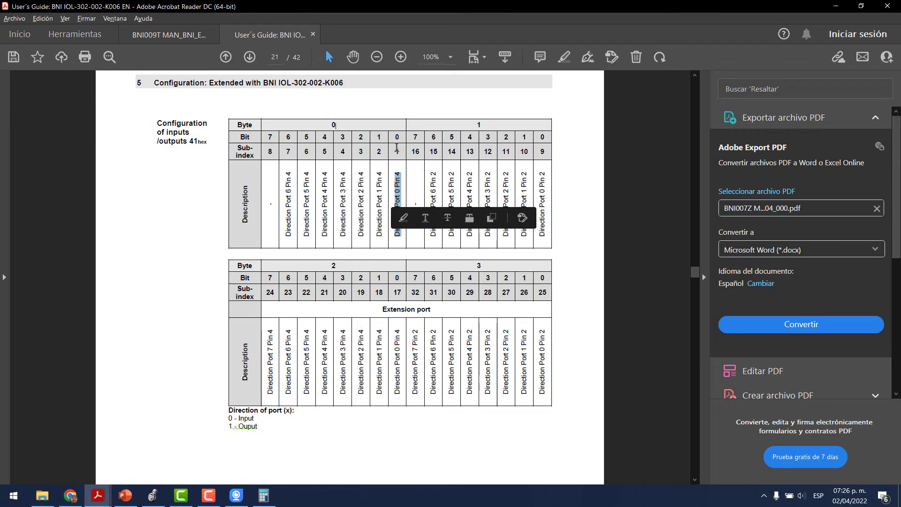
{"action": "double_click", "coordinate": [396, 150]}
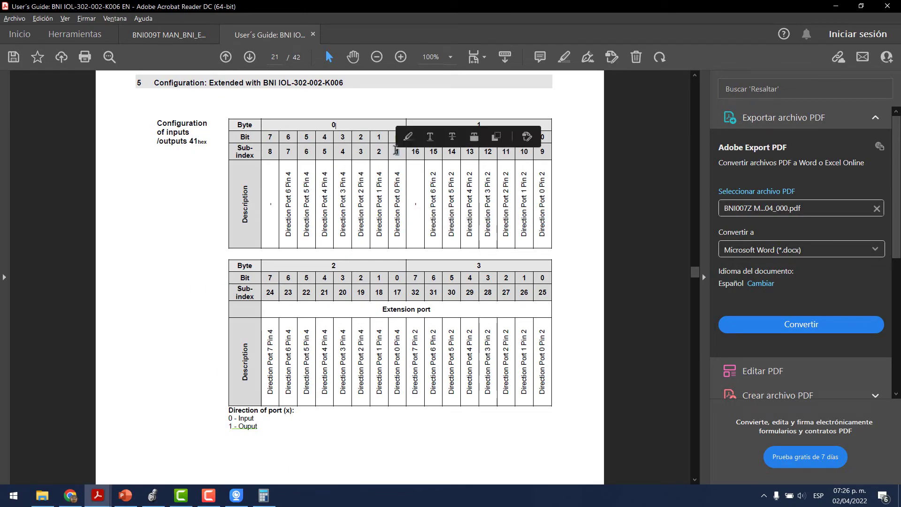
{"action": "left_click", "coordinate": [398, 137]}
{"action": "double_click", "coordinate": [397, 137]}
{"action": "key", "text": "alt+Tab"}
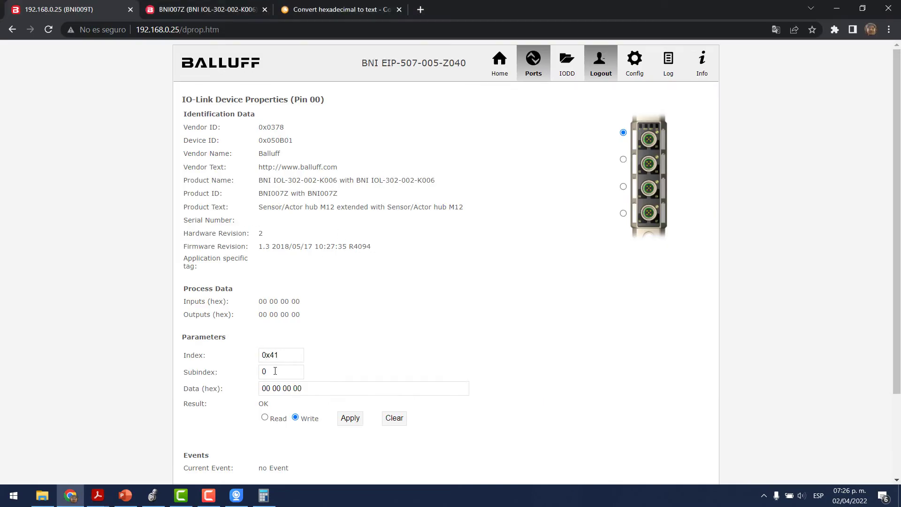
{"action": "left_click", "coordinate": [275, 370]}
{"action": "key", "text": "alt+Tab"}
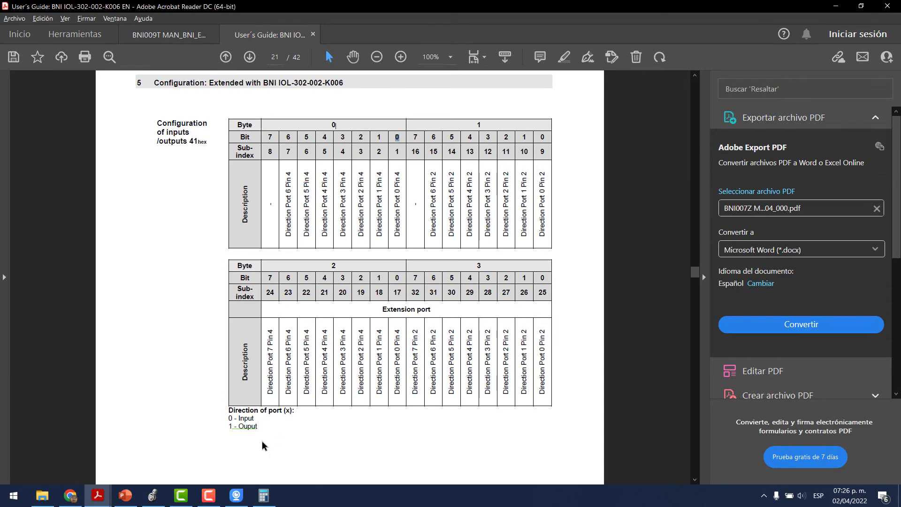
{"action": "left_click_drag", "start_coordinate": [229, 419], "coordinate": [257, 428]}
{"action": "key", "text": "alt+Tab"}
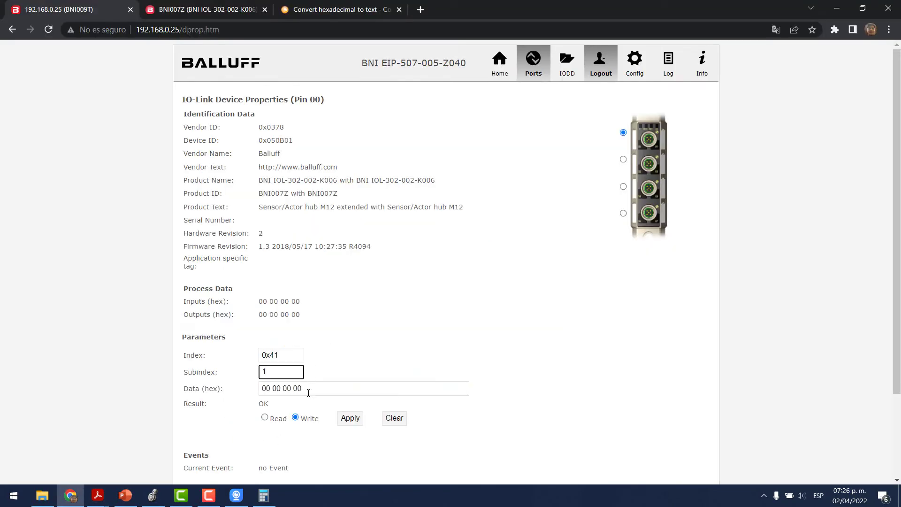
{"action": "key", "text": "Tab"}
{"action": "type", "text": "01"}
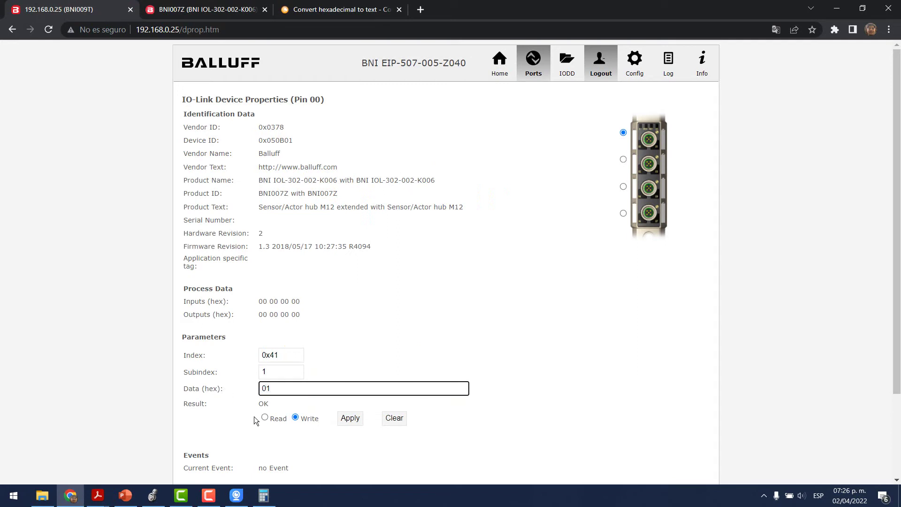
{"action": "left_click", "coordinate": [345, 419]}
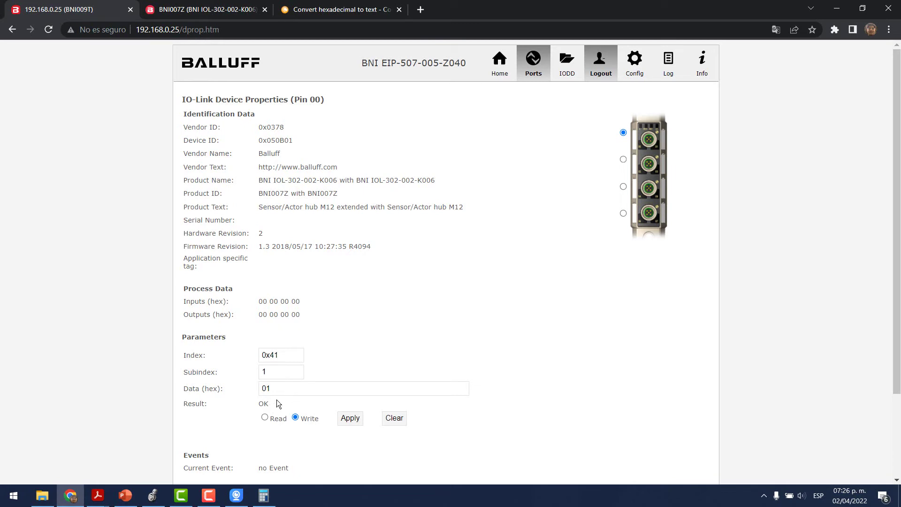
Read back the data of index 0x41 with subindex 0.
{"action": "double_click", "coordinate": [265, 371]}
{"action": "type", "text": "0"}
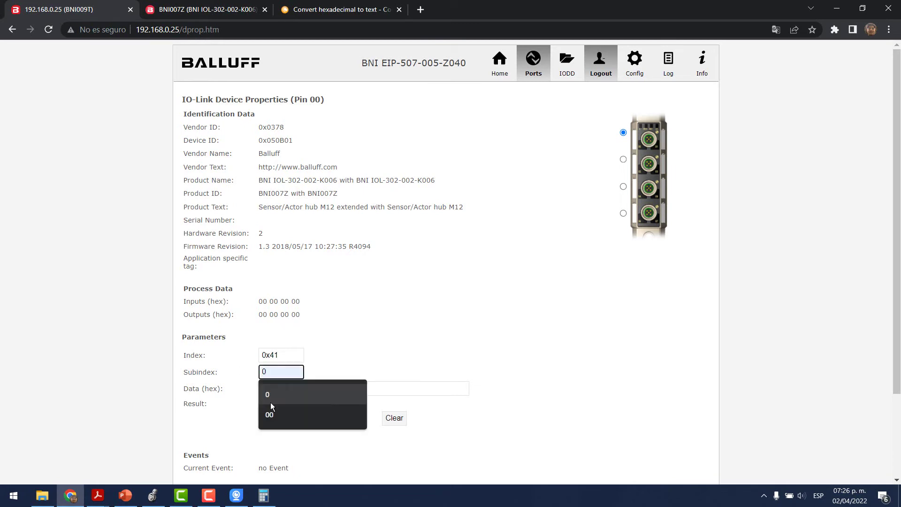
{"action": "left_click", "coordinate": [299, 393]}
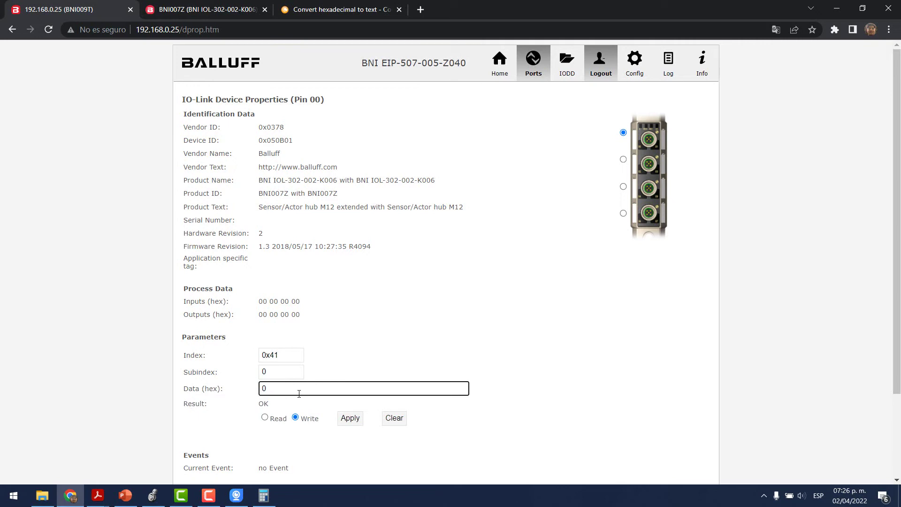
{"action": "left_click", "coordinate": [265, 418]}
{"action": "left_click", "coordinate": [350, 418]}
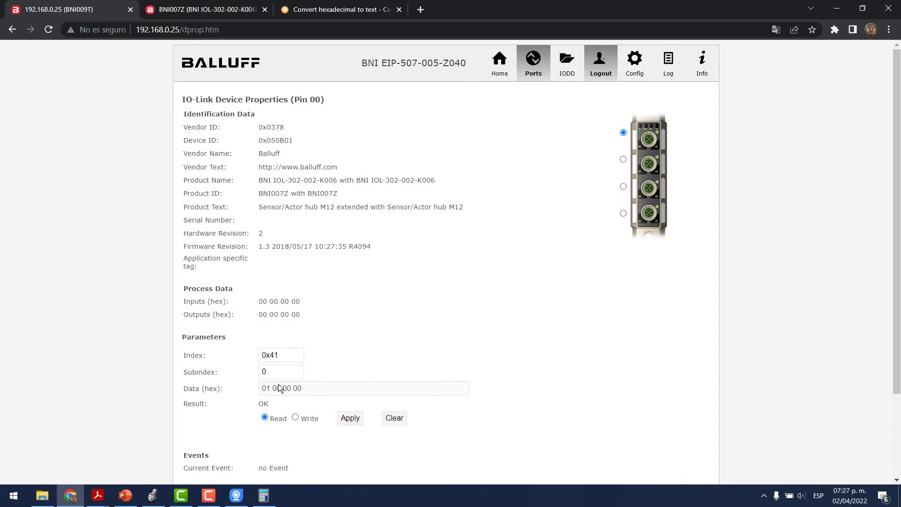
Switch to Logix Designer, set Output_0_0 of BNI007Z_Mapped.PRI_BNI007Z.O to 1, and bring up the iVCam view of the hubs.
{"action": "left_click", "coordinate": [98, 495]}
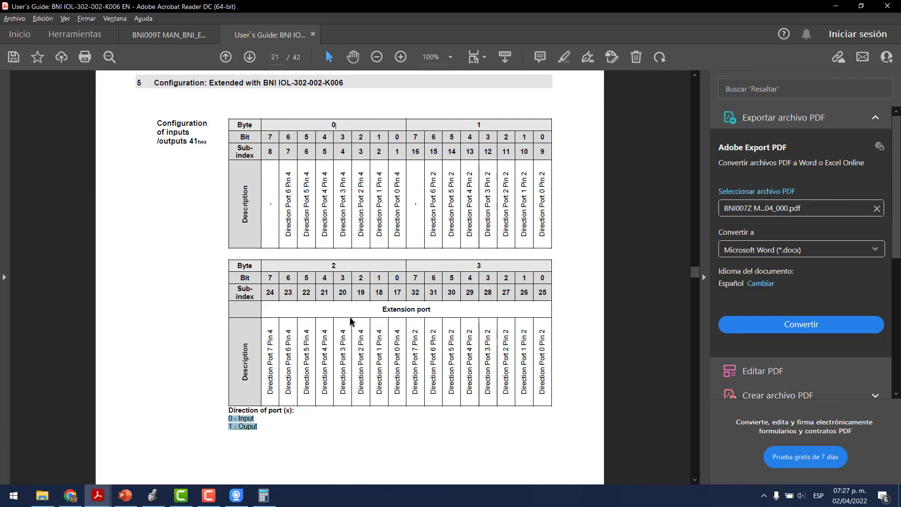
{"action": "left_click", "coordinate": [153, 495]}
{"action": "scroll", "coordinate": [249, 251], "scroll_direction": "up", "scroll_amount": 1}
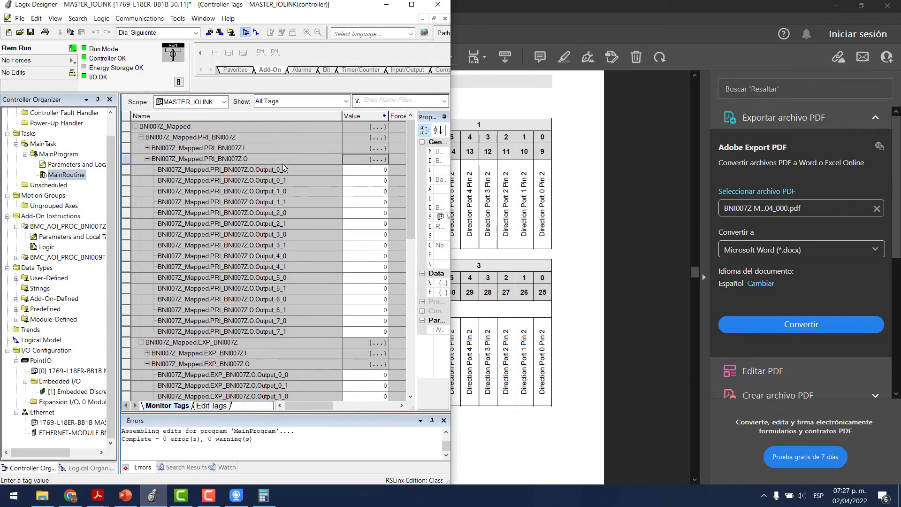
{"action": "left_click", "coordinate": [365, 170]}
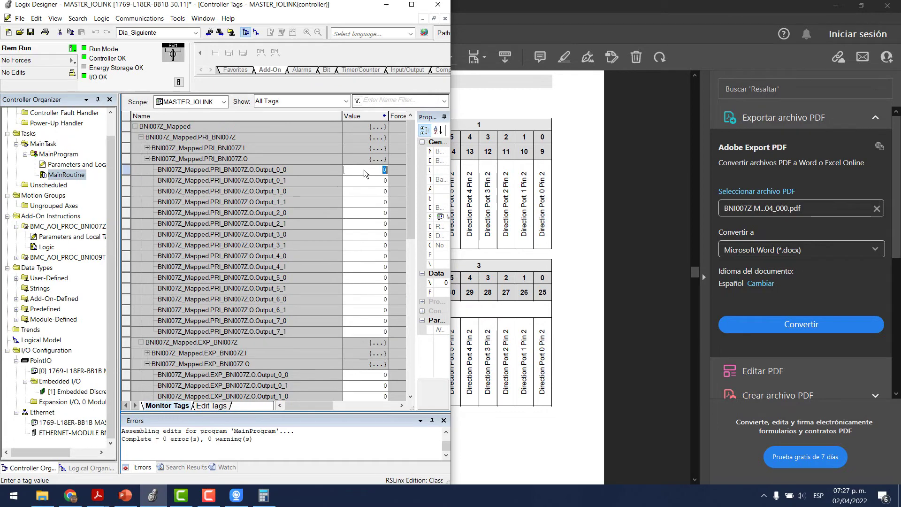
{"action": "key", "text": "Return"}
{"action": "left_click", "coordinate": [236, 495]}
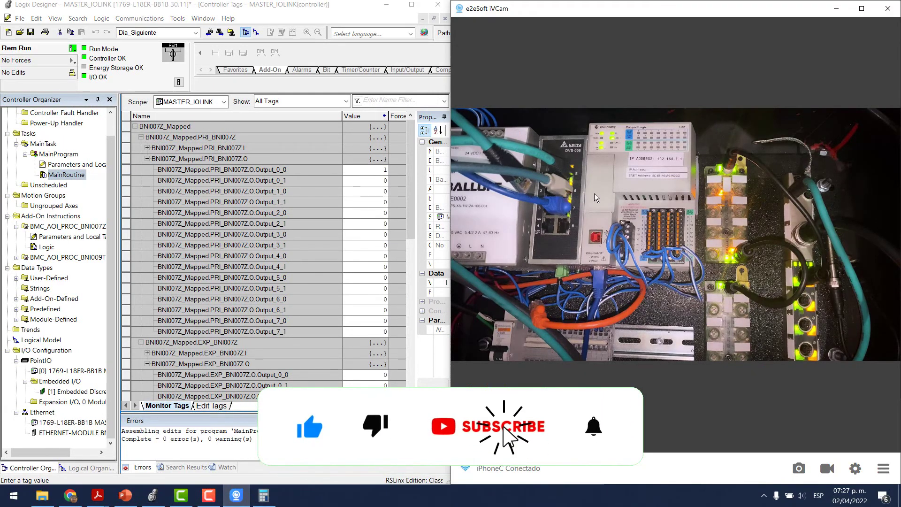
Set Output_0_1 and Output_1_0 of BNI007Z_Mapped.PRI_BNI007Z.O to 1.
{"action": "left_click", "coordinate": [371, 181]}
{"action": "type", "text": "1"}
{"action": "key", "text": "Return"}
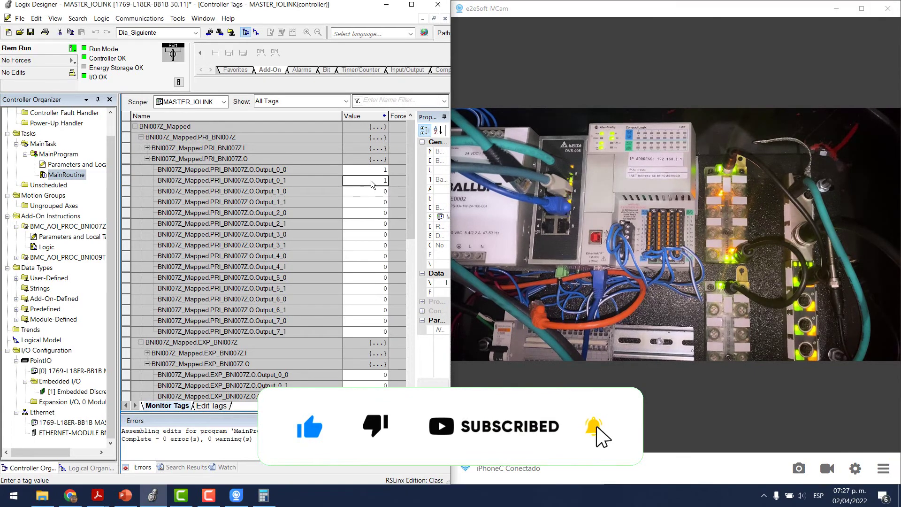
{"action": "key", "text": "Down"}
{"action": "type", "text": "1"}
{"action": "key", "text": "Return"}
Set Output_0_1 and Output_1_0 of BNI007Z_Mapped.PRI_BNI007Z.O back to 0.
{"action": "key", "text": "Up"}
{"action": "type", "text": "0"}
{"action": "key", "text": "Return"}
{"action": "key", "text": "Up"}
{"action": "key", "text": "Up"}
{"action": "type", "text": "0"}
{"action": "key", "text": "Return"}
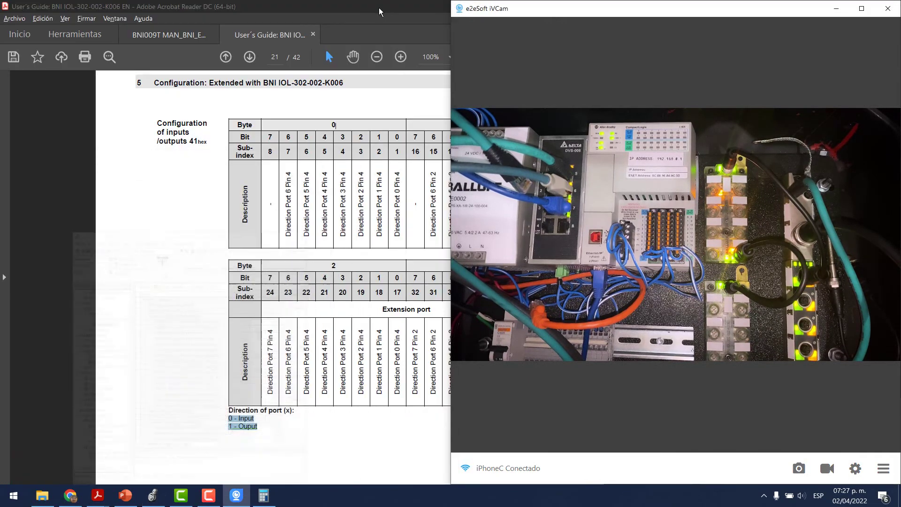
Return to the BNI009T page in Chrome, write 00 00 00 00 to index 0x41, subindex 0, and bring up the iVCam view.
{"action": "left_click", "coordinate": [386, 5]}
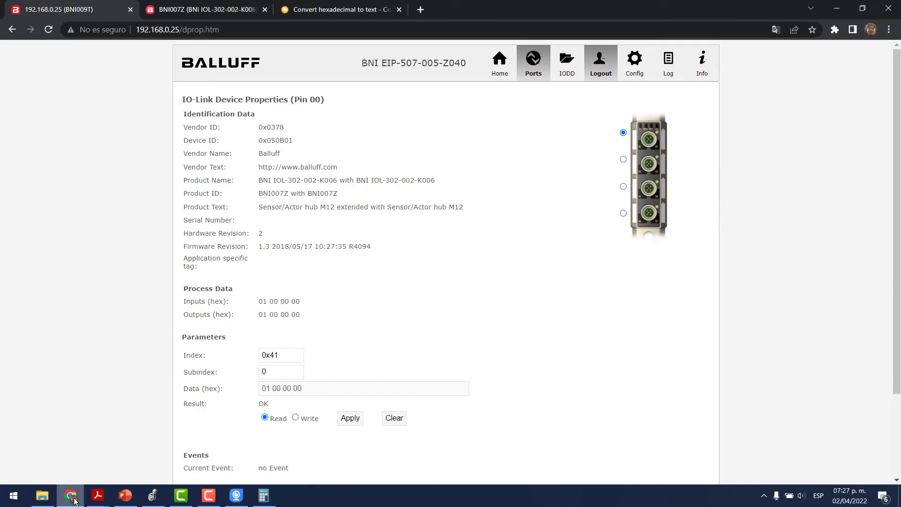
{"action": "left_click", "coordinate": [70, 496]}
{"action": "left_click", "coordinate": [295, 417]}
{"action": "left_click_drag", "start_coordinate": [311, 393], "coordinate": [260, 390]}
{"action": "type", "text": "00 00 00 00"}
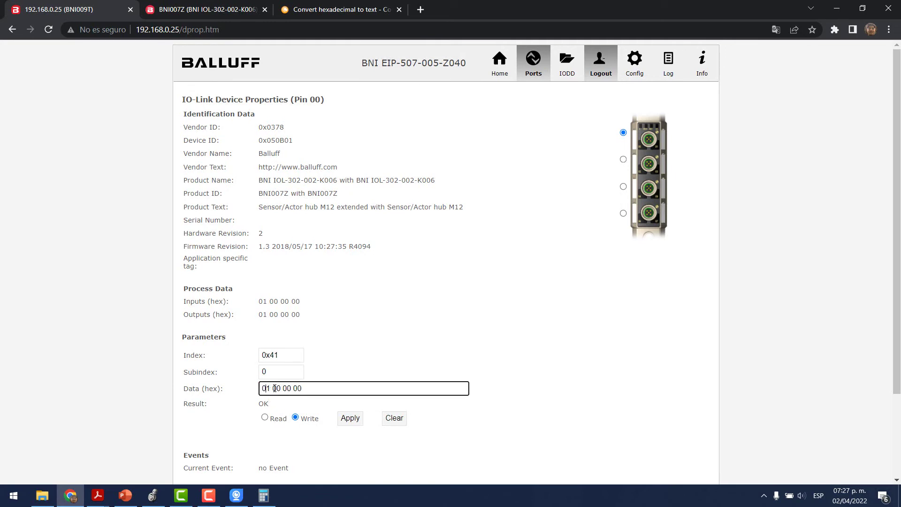
{"action": "left_click", "coordinate": [346, 419]}
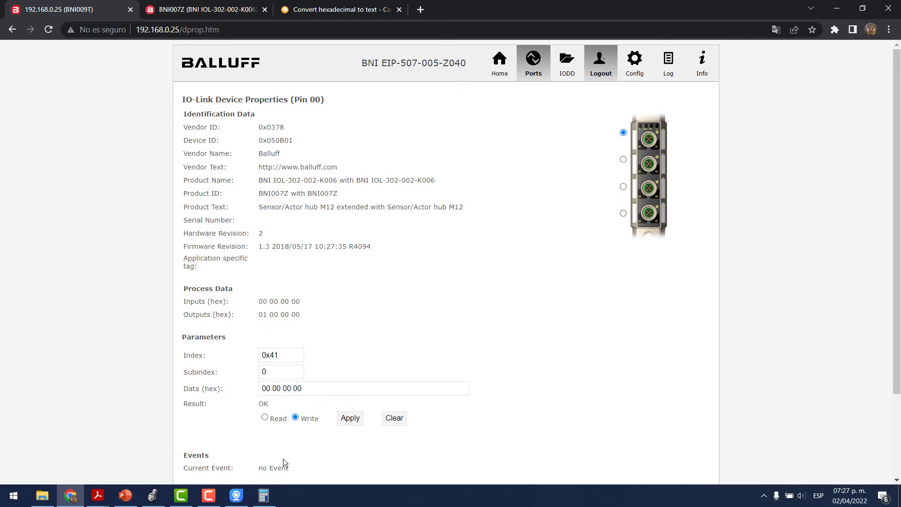
{"action": "left_click", "coordinate": [236, 495]}
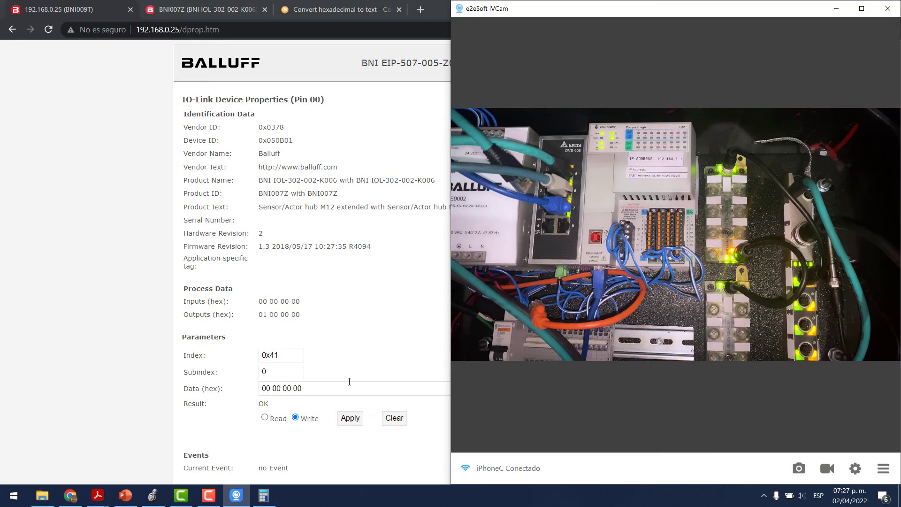
Switch to Logix Designer and set Output_0_0 of BNI007Z_Mapped.PRI_BNI007Z.O back to 0.
{"action": "left_click", "coordinate": [153, 495]}
{"action": "left_click", "coordinate": [376, 170]}
{"action": "left_click", "coordinate": [375, 170]}
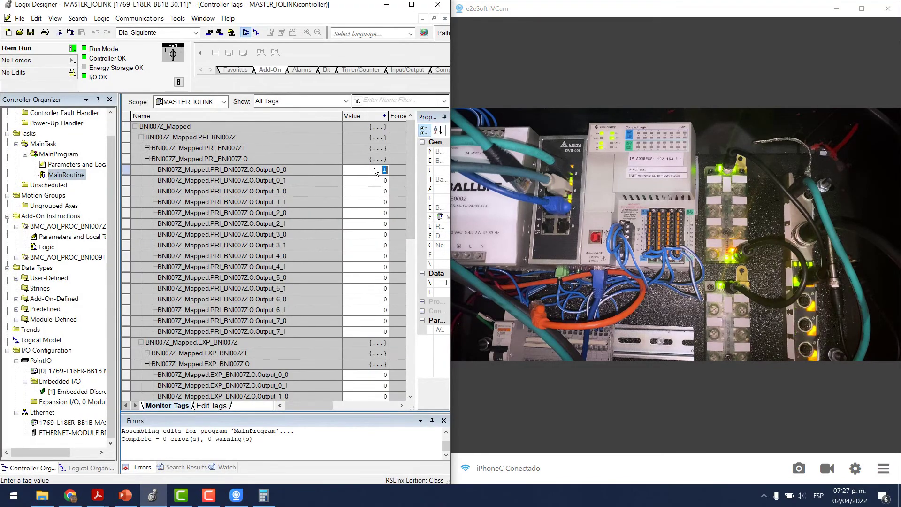
{"action": "left_click", "coordinate": [277, 202]}
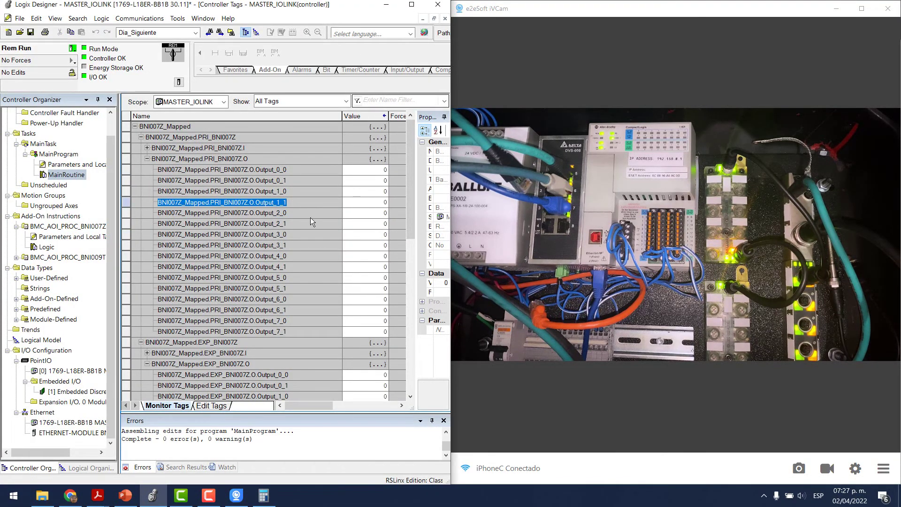
Collapse the PRI_BNI007Z.O and EXP_BNI007Z.O tags and open MainRoutine.
{"action": "left_click", "coordinate": [147, 158]}
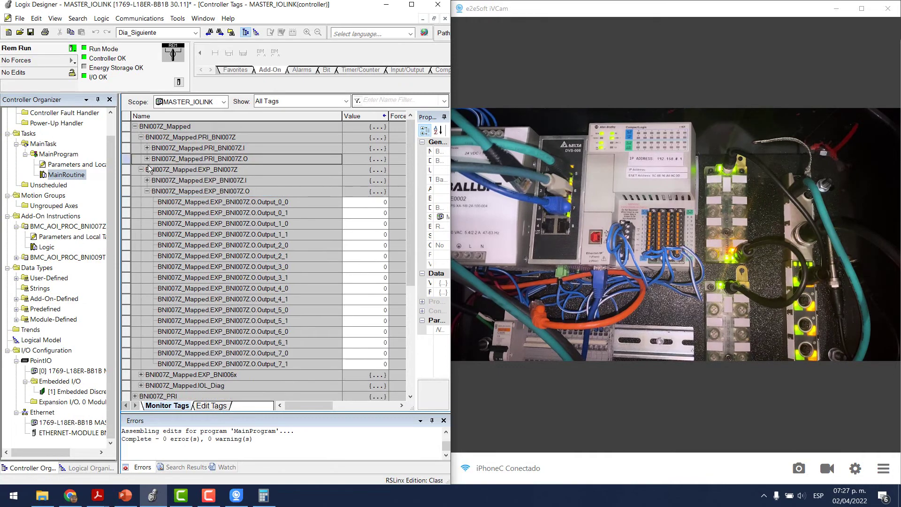
{"action": "left_click", "coordinate": [147, 191]}
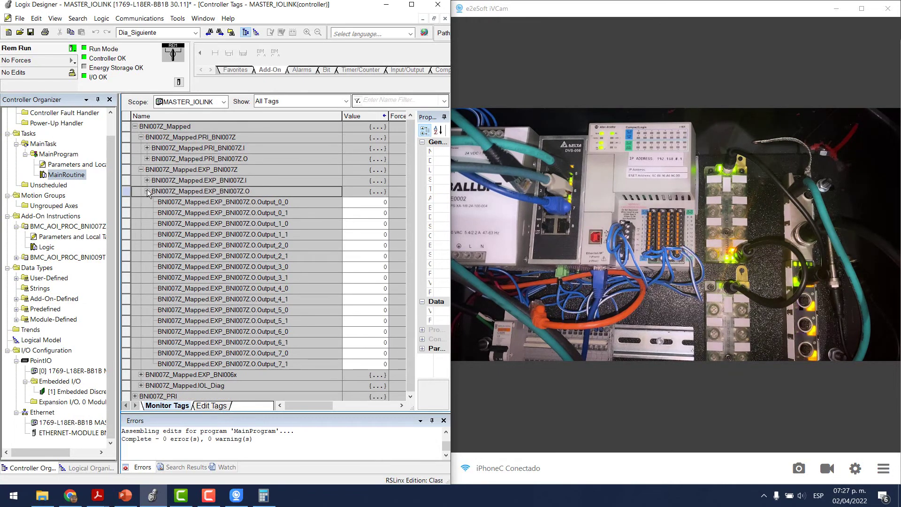
{"action": "left_click", "coordinate": [147, 192]}
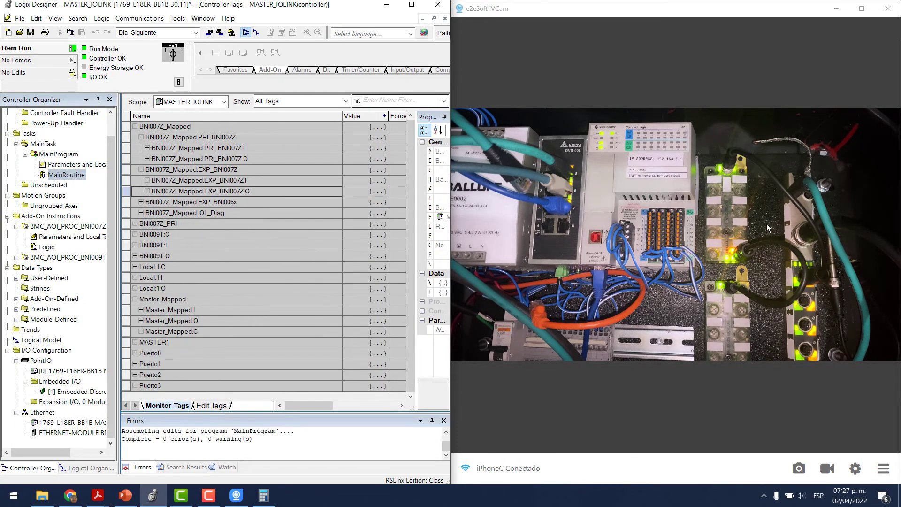
{"action": "left_click", "coordinate": [52, 175]}
{"action": "double_click", "coordinate": [52, 176]}
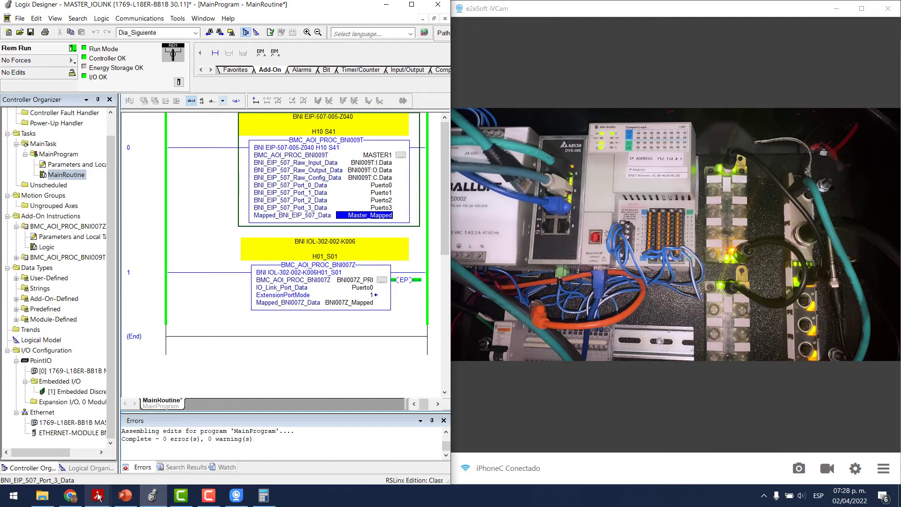
Switch to the BNI IOL-302-002-K006 user's guide in Acrobat and find the section 5.4 Parameter Data/Demand Data tables.
{"action": "mouse_move", "coordinate": [98, 497]}
{"action": "left_click", "coordinate": [156, 442]}
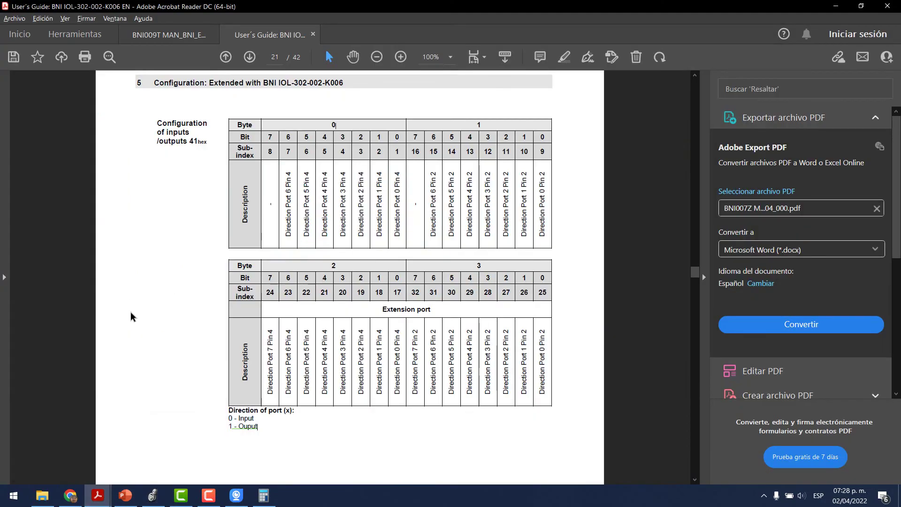
{"action": "scroll", "coordinate": [131, 311], "scroll_direction": "up", "scroll_amount": 15}
{"action": "scroll", "coordinate": [131, 311], "scroll_direction": "up", "scroll_amount": 8}
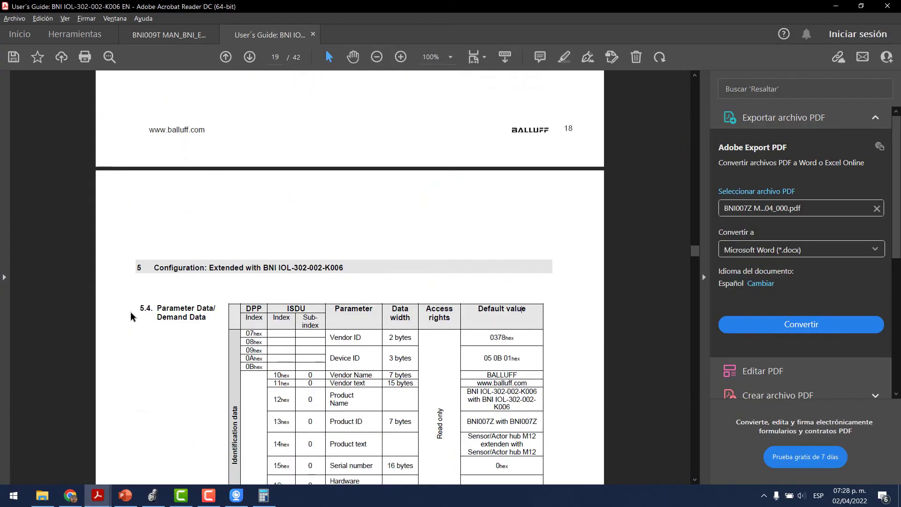
{"action": "scroll", "coordinate": [134, 326], "scroll_direction": "down", "scroll_amount": 4}
{"action": "scroll", "coordinate": [134, 325], "scroll_direction": "down", "scroll_amount": 4}
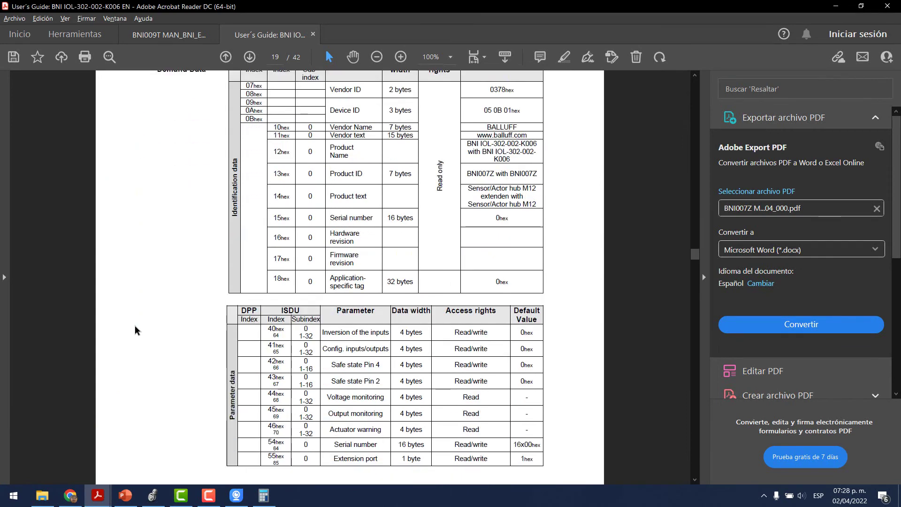
{"action": "scroll", "coordinate": [135, 325], "scroll_direction": "up", "scroll_amount": 5}
{"action": "scroll", "coordinate": [328, 312], "scroll_direction": "down", "scroll_amount": 5}
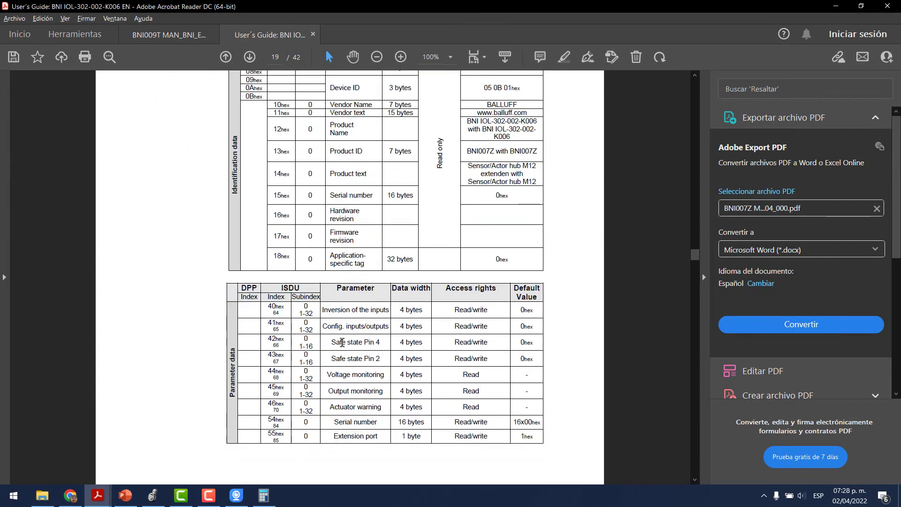
Examine the safe state, voltage monitoring and output monitoring parameters, and the vendor text index in the identification data.
{"action": "left_click_drag", "start_coordinate": [331, 342], "coordinate": [376, 344]}
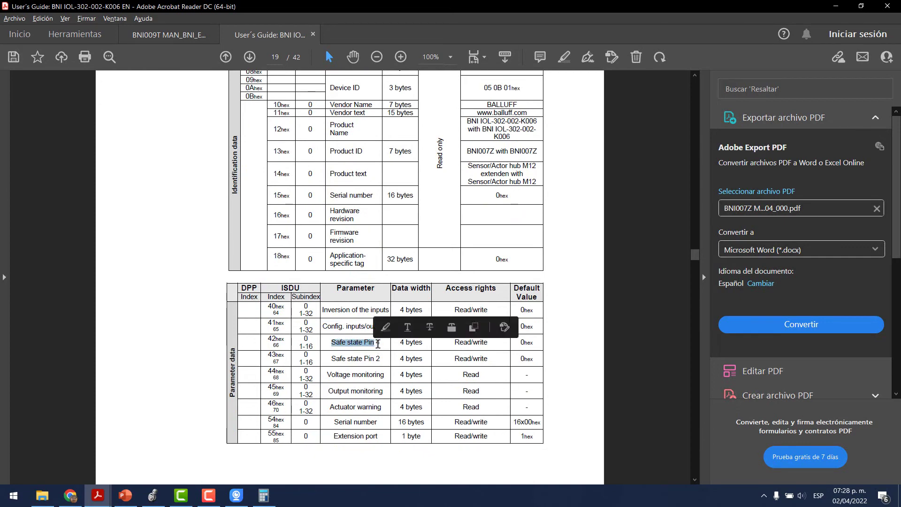
{"action": "left_click", "coordinate": [379, 344]}
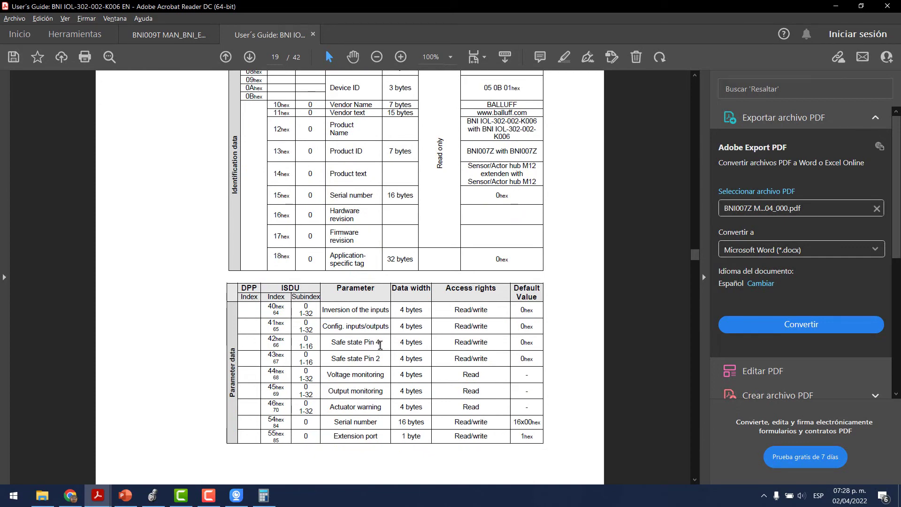
{"action": "left_click_drag", "start_coordinate": [327, 375], "coordinate": [383, 377]}
{"action": "left_click_drag", "start_coordinate": [329, 392], "coordinate": [383, 392]}
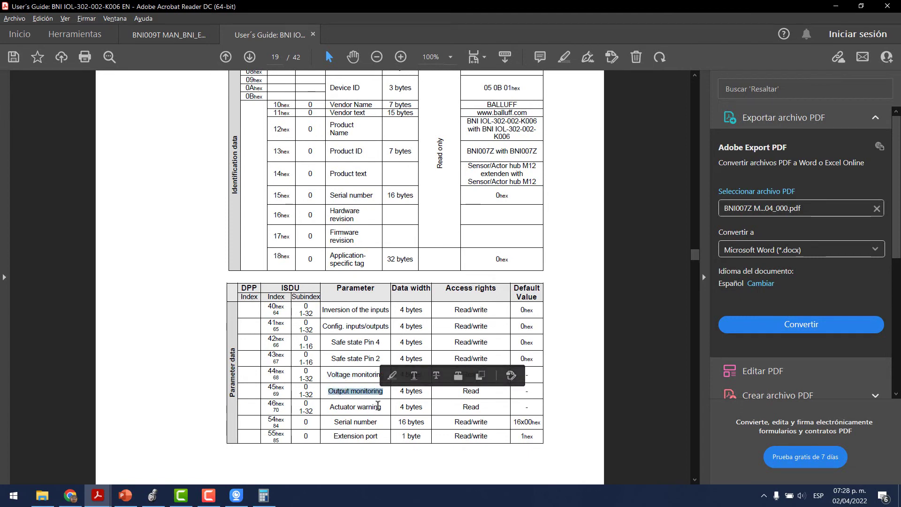
{"action": "scroll", "coordinate": [364, 399], "scroll_direction": "up", "scroll_amount": 4}
{"action": "scroll", "coordinate": [361, 398], "scroll_direction": "up", "scroll_amount": 1}
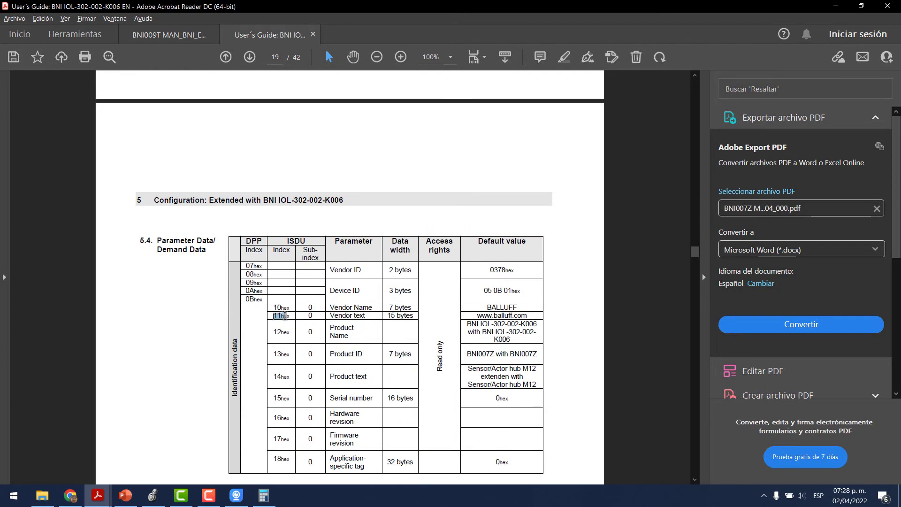
Switch to the BNI009T page in Chrome and read index 0x11, subindex 0, of the IO-Link device.
{"action": "key", "text": "alt+Tab"}
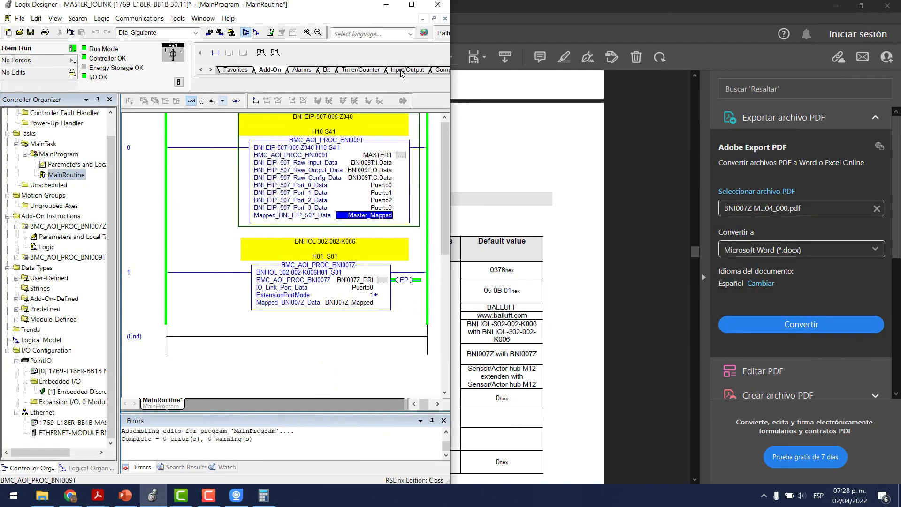
{"action": "key", "text": "alt+Tab"}
{"action": "left_click", "coordinate": [70, 496]}
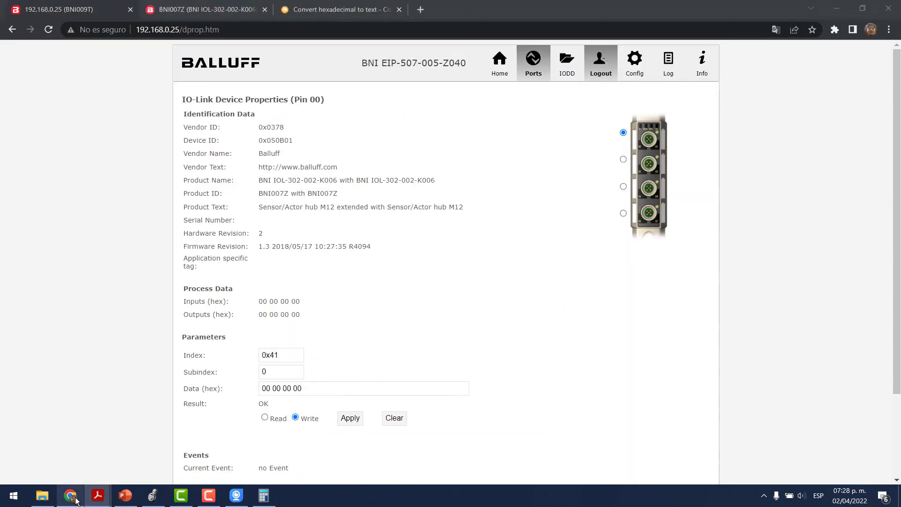
{"action": "key", "text": "BackSpace"}
{"action": "key", "text": "BackSpace"}
{"action": "type", "text": "11"}
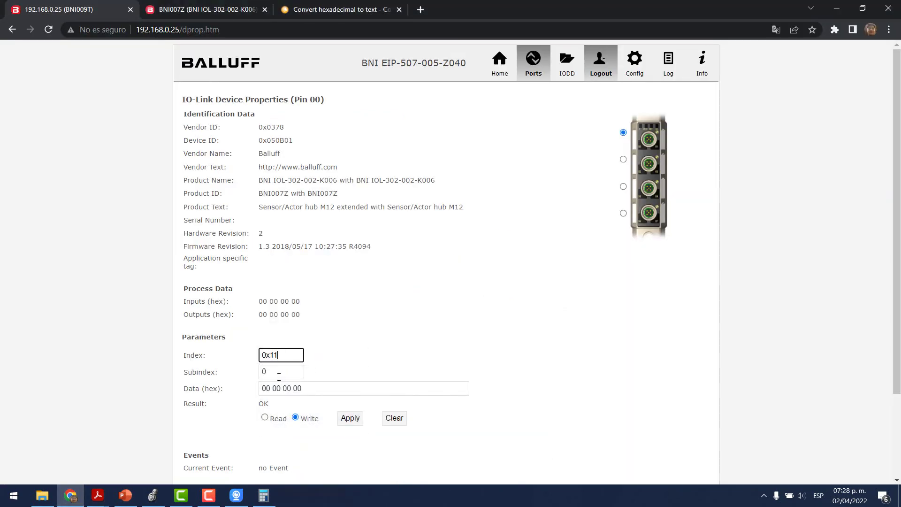
{"action": "left_click", "coordinate": [265, 417]}
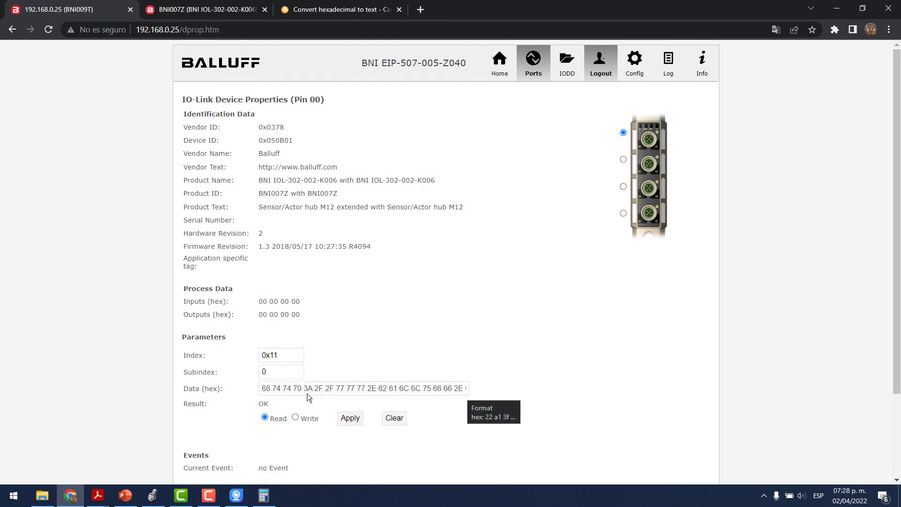
Copy the hex data read from index 0x11 and convert it on the hexadecimal-to-text page, replacing the previous input.
{"action": "left_click_drag", "start_coordinate": [261, 391], "coordinate": [503, 390]}
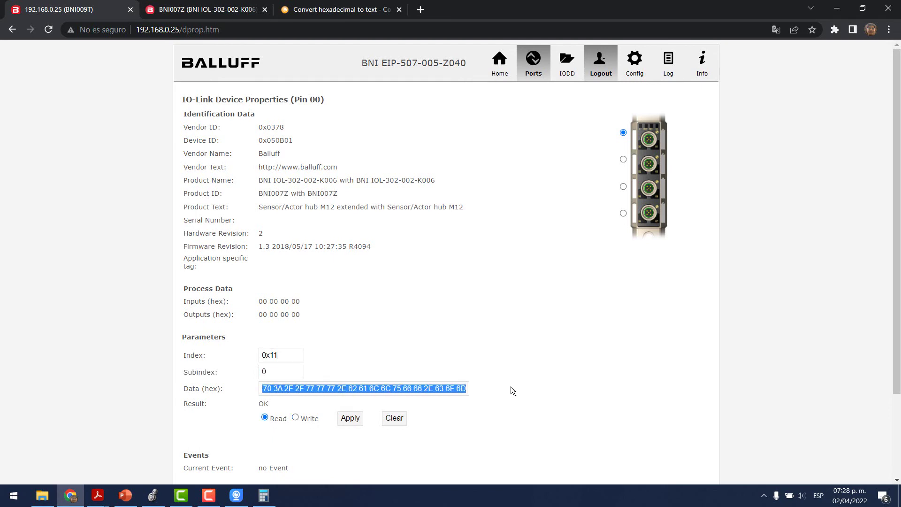
{"action": "right_click", "coordinate": [451, 389]}
{"action": "left_click", "coordinate": [472, 399]}
{"action": "left_click", "coordinate": [322, 5]}
{"action": "left_click", "coordinate": [515, 117]}
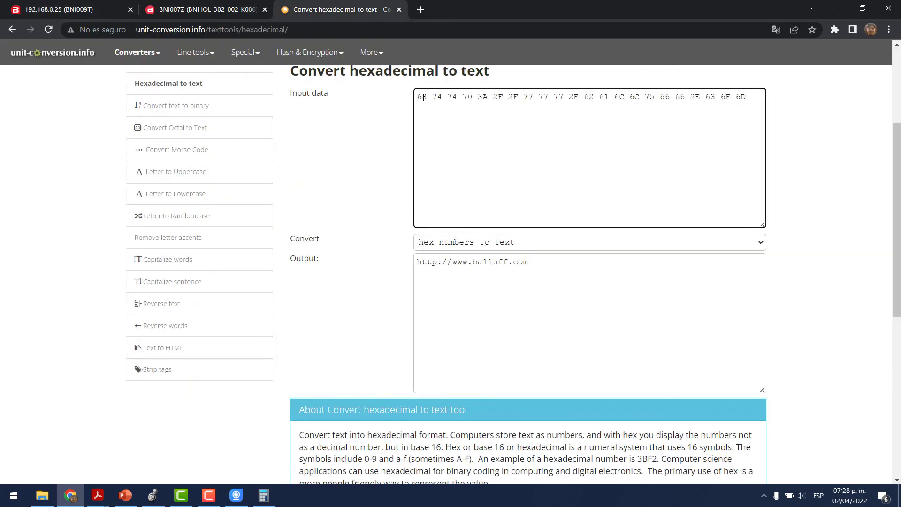
{"action": "left_click_drag", "start_coordinate": [444, 97], "coordinate": [758, 97]}
{"action": "key", "text": "BackSpace"}
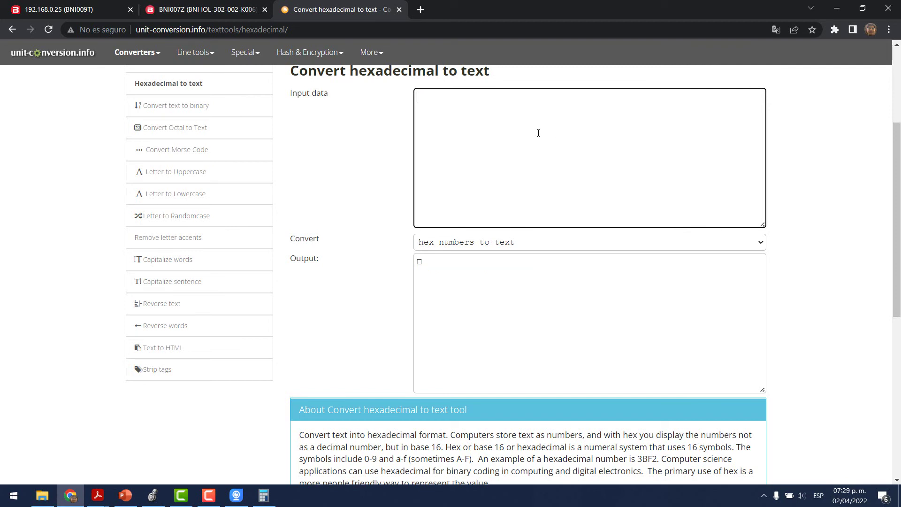
{"action": "key", "text": "ctrl+v"}
{"action": "left_click_drag", "start_coordinate": [526, 262], "coordinate": [430, 266]}
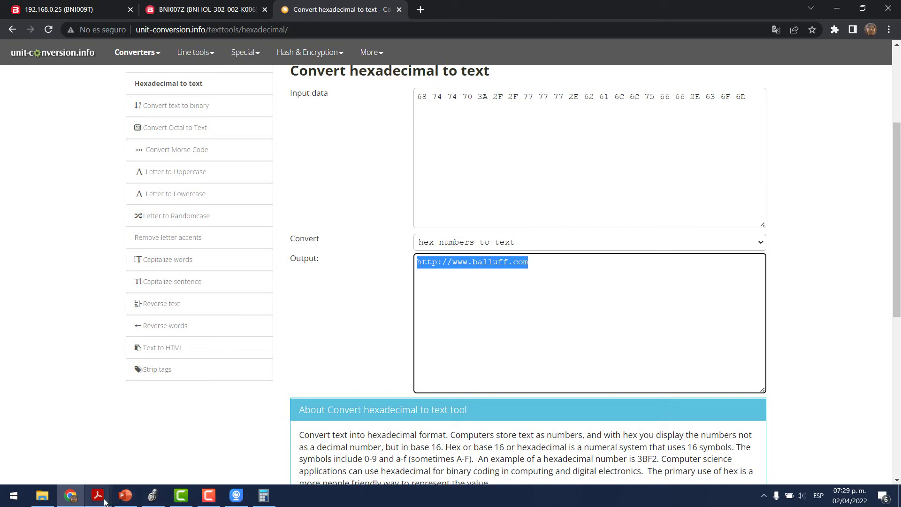
Check the default value of the vendor text parameter in the user's guide in Acrobat.
{"action": "mouse_move", "coordinate": [106, 503]}
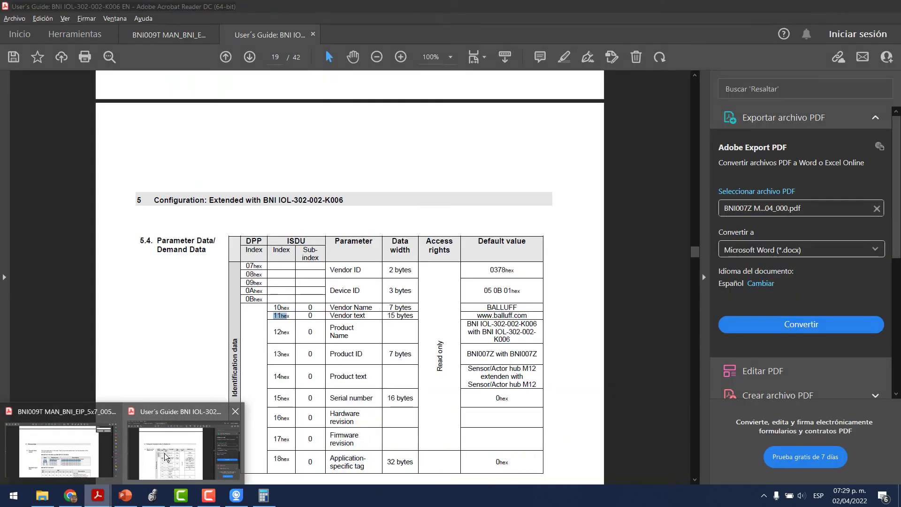
{"action": "left_click", "coordinate": [166, 455]}
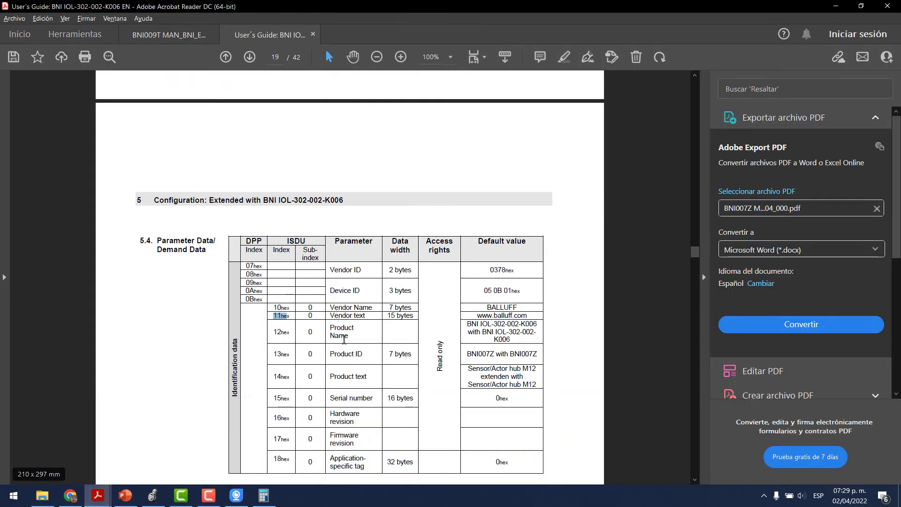
{"action": "left_click_drag", "start_coordinate": [527, 316], "coordinate": [476, 315]}
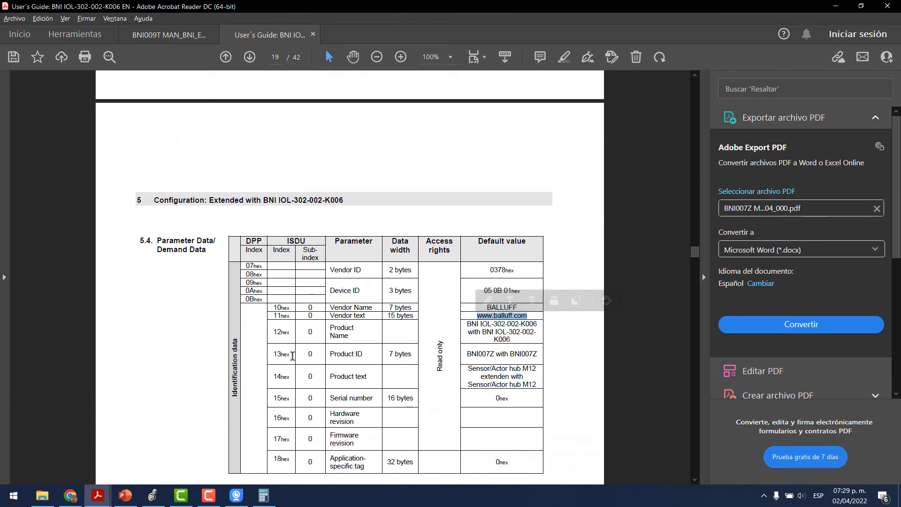
Return to the BNI009T page in Chrome and read index 0x13, subindex 0, of the IO-Link device.
{"action": "key", "text": "alt+Tab"}
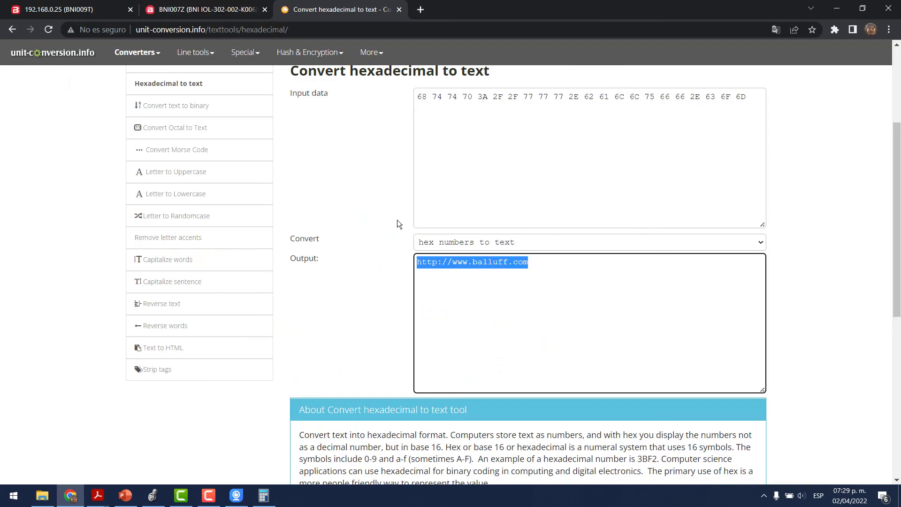
{"action": "left_click", "coordinate": [207, 9]}
{"action": "left_click", "coordinate": [112, 10]}
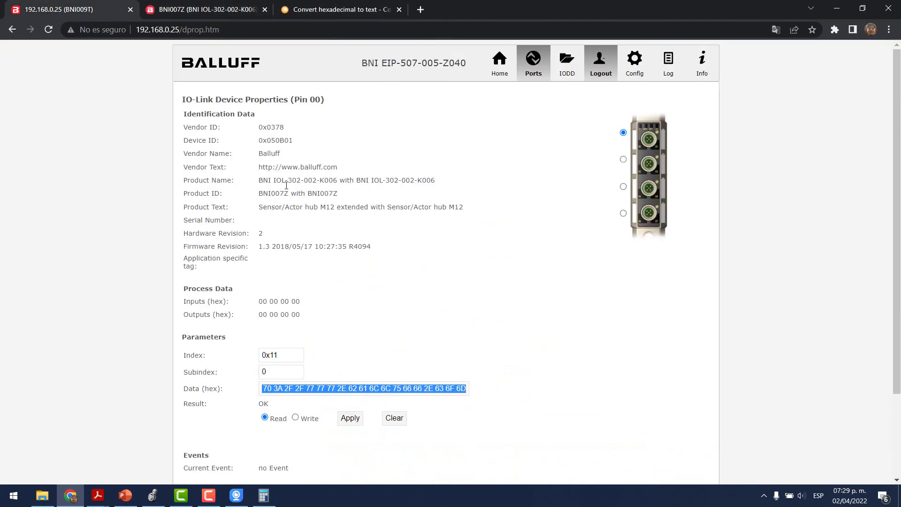
{"action": "left_click", "coordinate": [280, 350]}
{"action": "key", "text": "BackSpace"}
{"action": "type", "text": "3"}
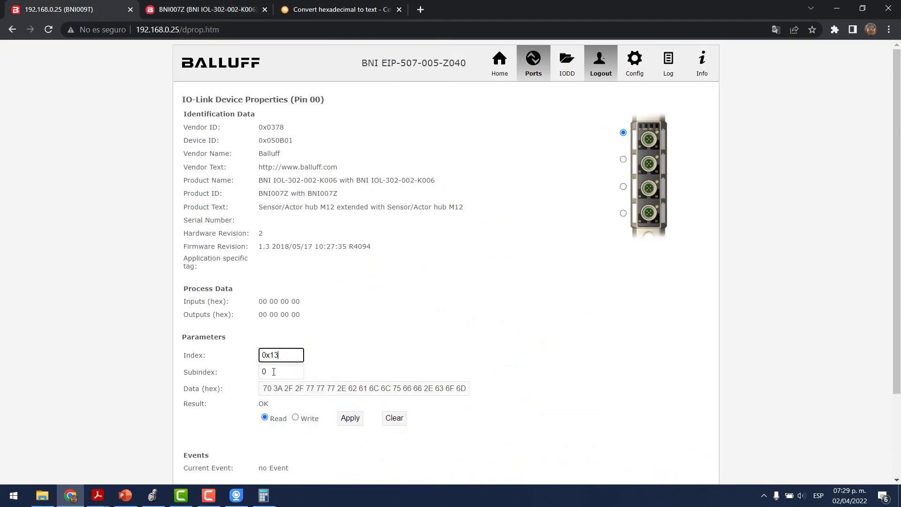
{"action": "left_click", "coordinate": [350, 417]}
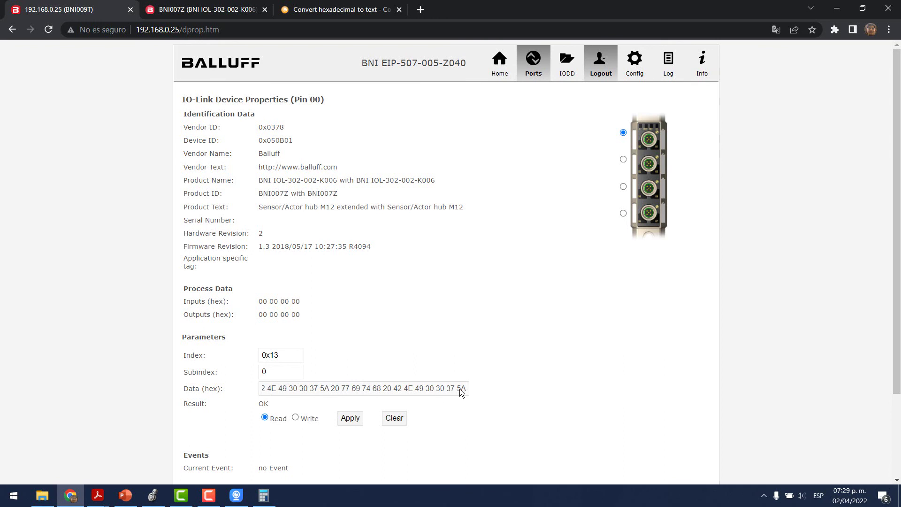
Copy the hex data read from index 0x13 and convert it to text, replacing the vendor text data in the converter.
{"action": "left_click_drag", "start_coordinate": [466, 388], "coordinate": [226, 380]}
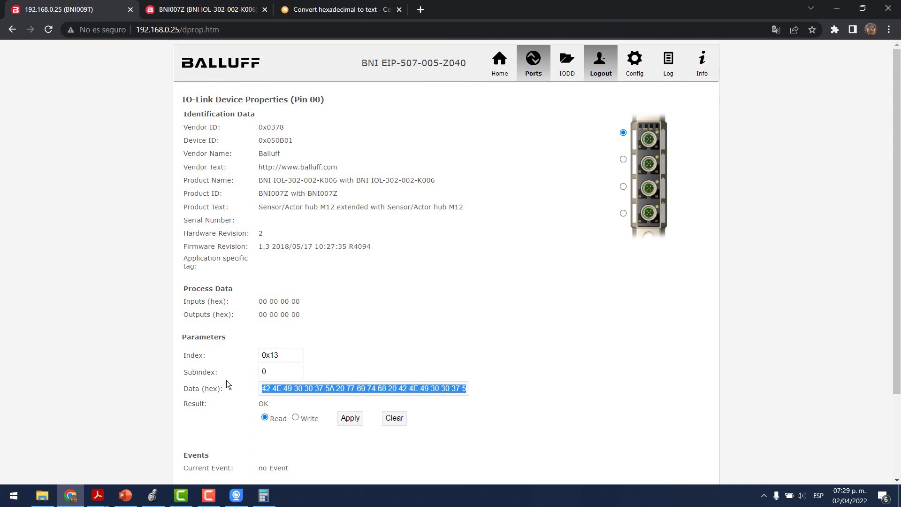
{"action": "left_click", "coordinate": [263, 389]}
{"action": "left_click_drag", "start_coordinate": [264, 391], "coordinate": [463, 388]}
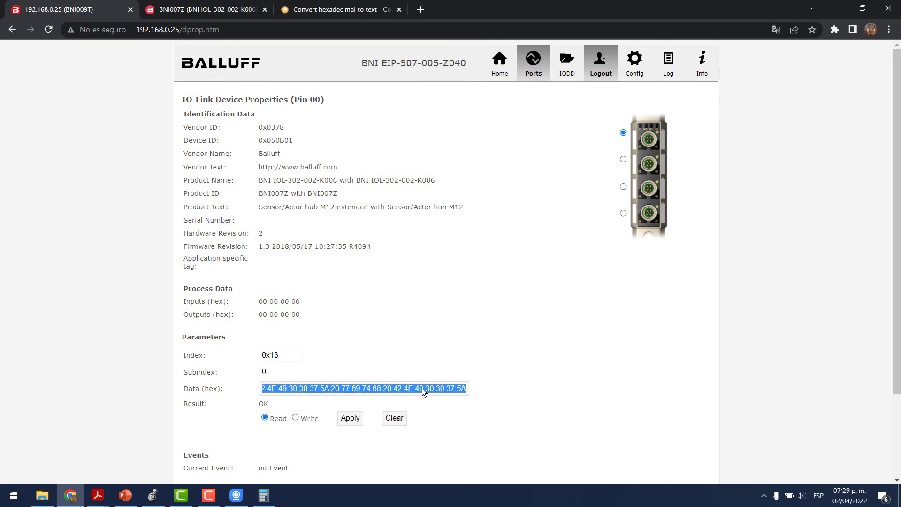
{"action": "right_click", "coordinate": [417, 388]}
{"action": "left_click", "coordinate": [434, 397]}
{"action": "left_click", "coordinate": [398, 2]}
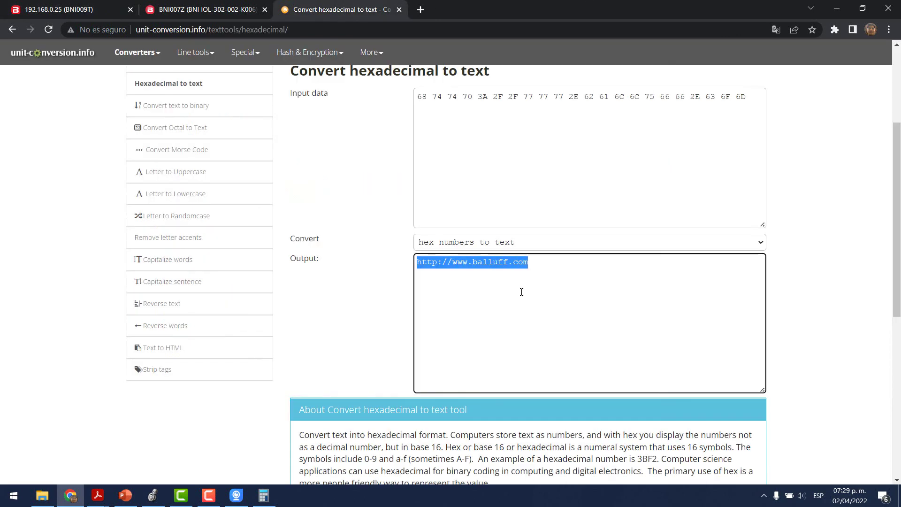
{"action": "left_click", "coordinate": [738, 105]}
{"action": "left_click_drag", "start_coordinate": [746, 99], "coordinate": [294, 85]}
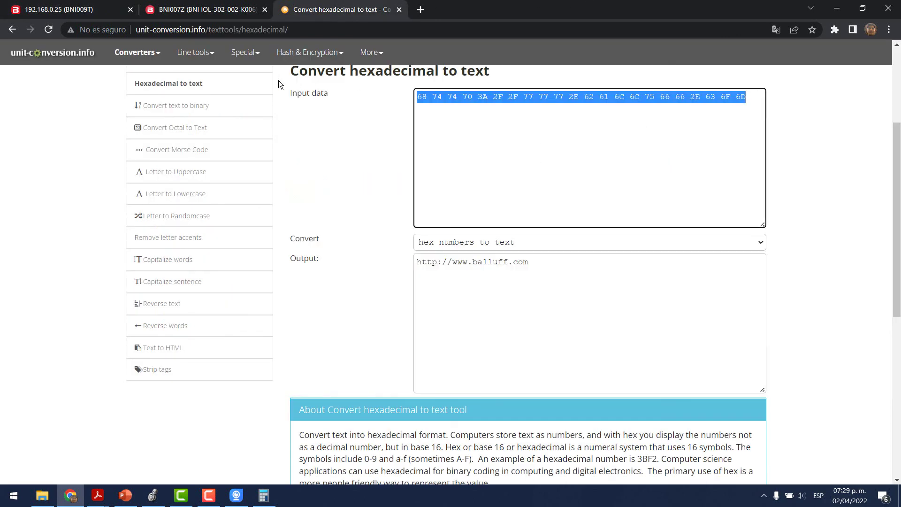
{"action": "key", "text": "ctrl+v"}
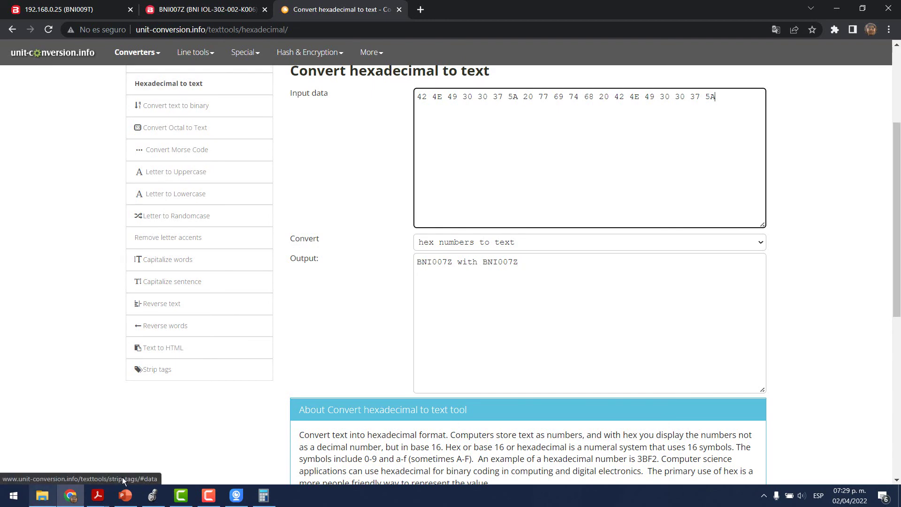
Revisit the BNI009T device properties page, and bring up MainRoutine in Logix Designer beside the iVCam view of the hubs.
{"action": "left_click", "coordinate": [161, 4]}
{"action": "left_click", "coordinate": [70, 9]}
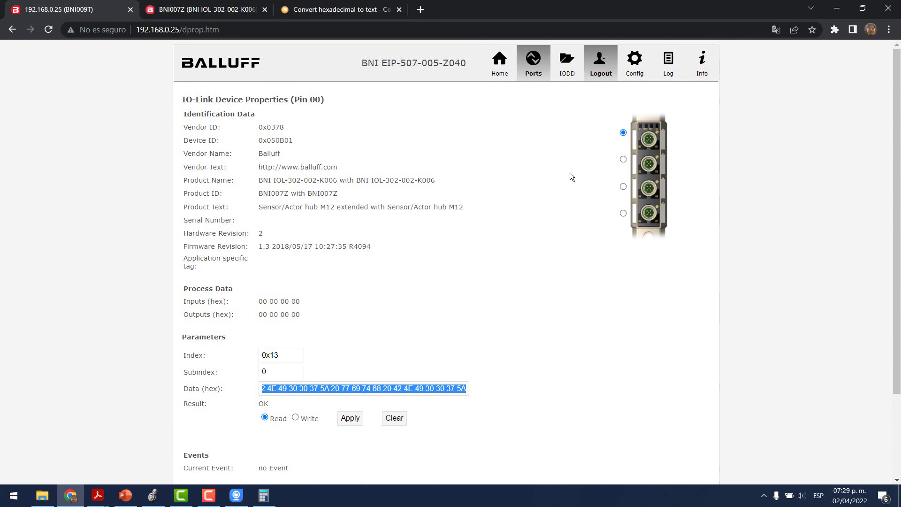
{"action": "left_click", "coordinate": [97, 497]}
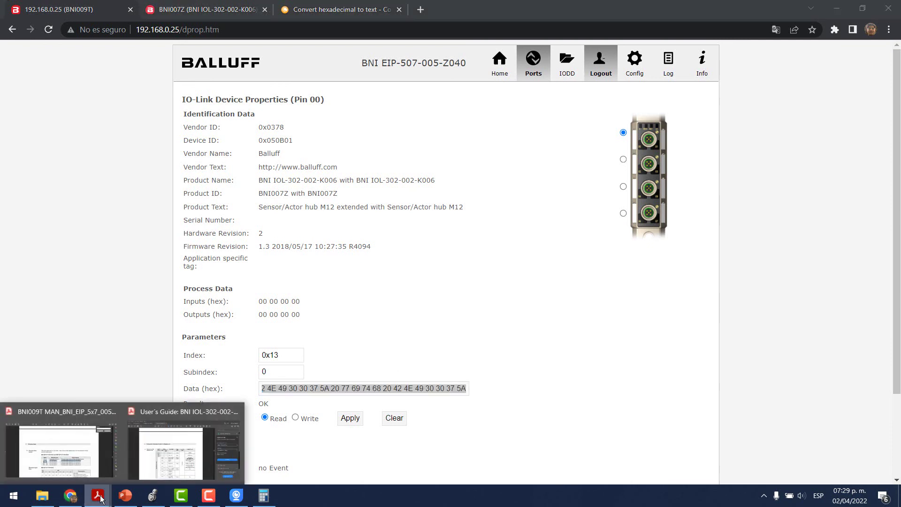
{"action": "left_click", "coordinate": [675, 330]}
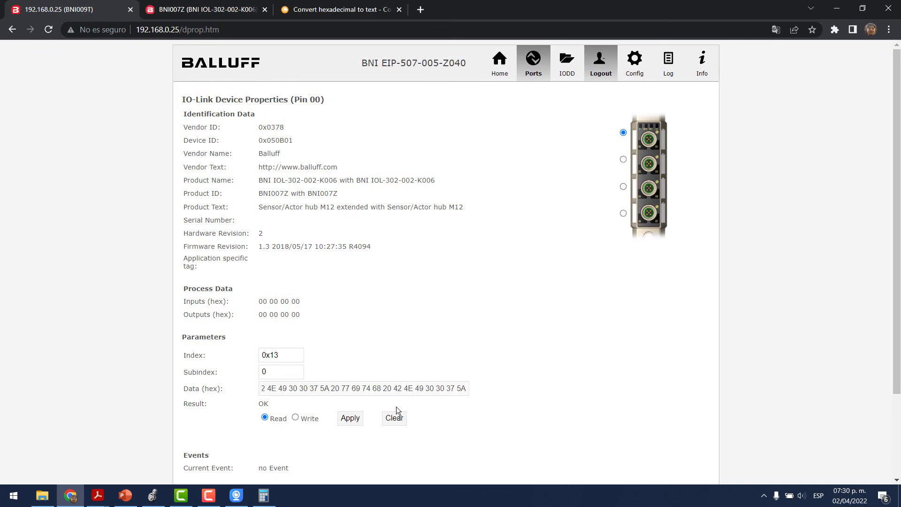
{"action": "left_click", "coordinate": [153, 496]}
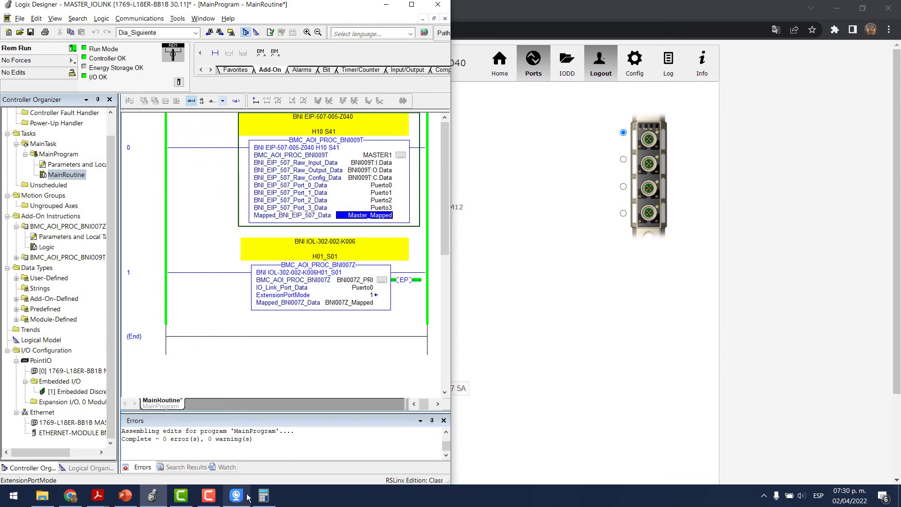
{"action": "left_click", "coordinate": [249, 497]}
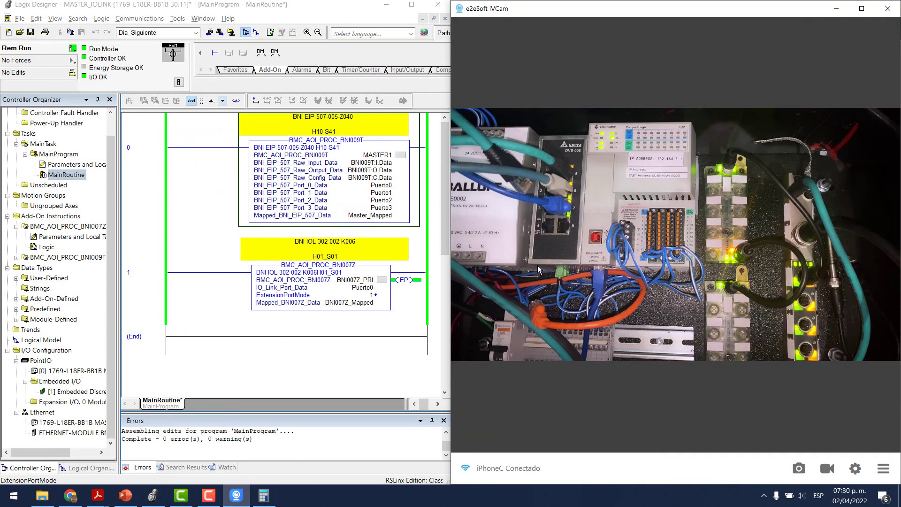